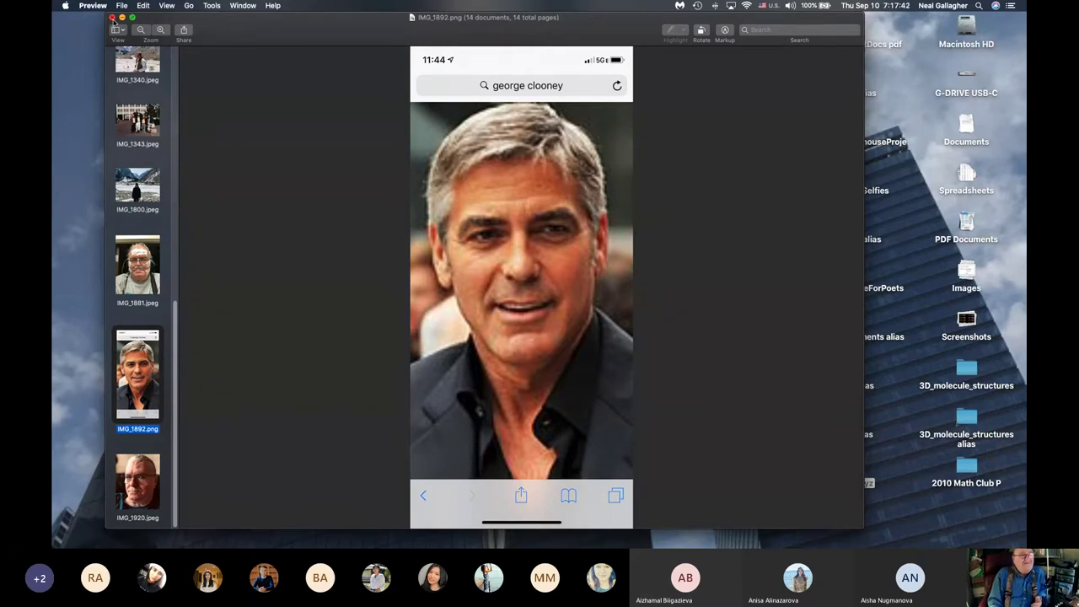
Step: Close the photo preview window and switch to the desktop space holding the Excel workbook Sept_10_class
left_click(112, 17)
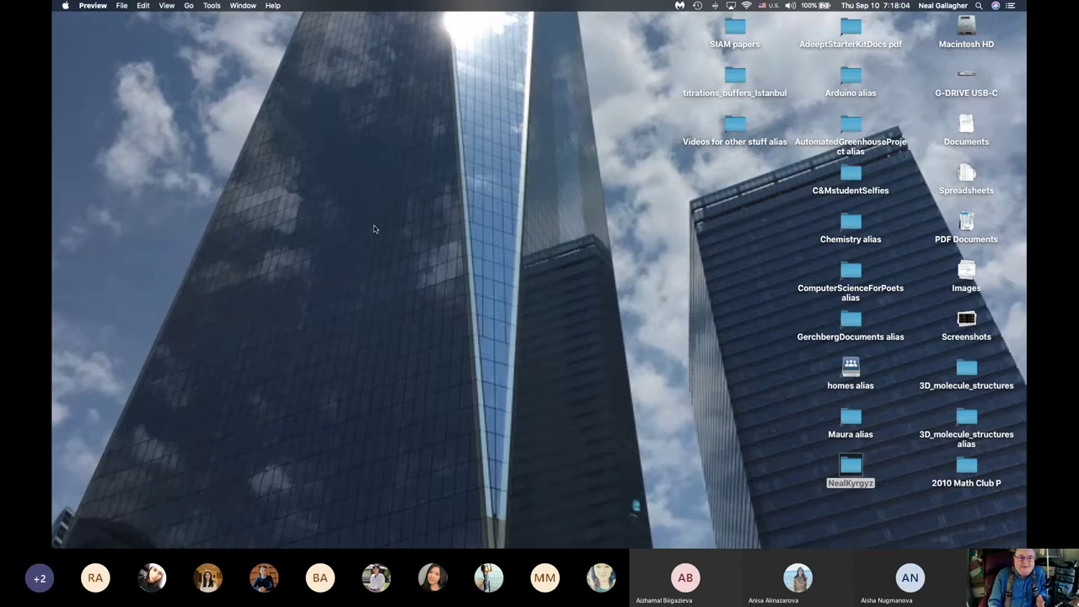
key("ctrl+Right")
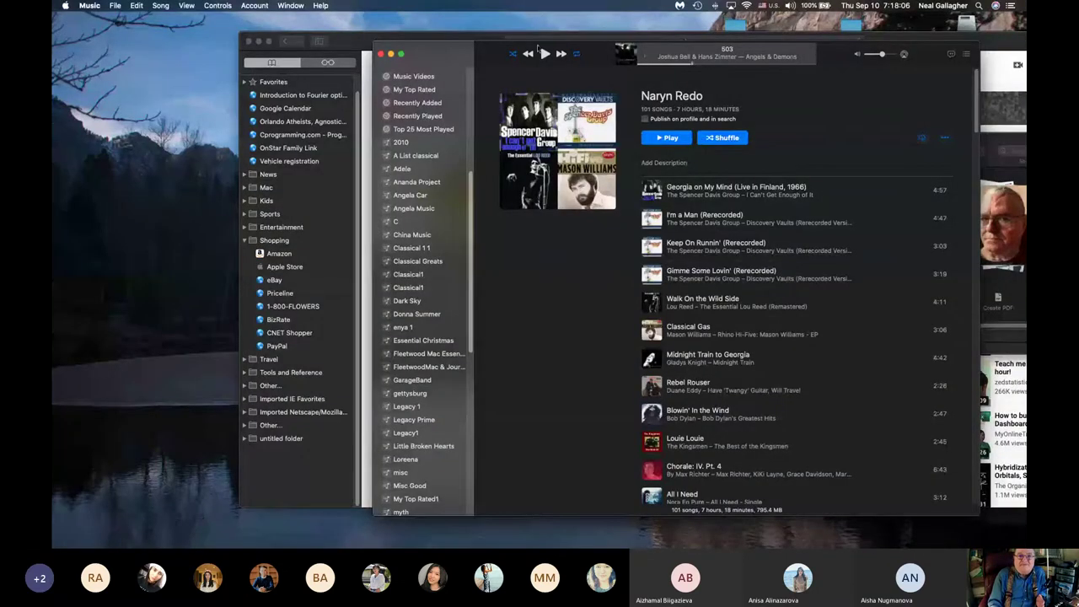
left_click_drag(372, 46, 365, 275)
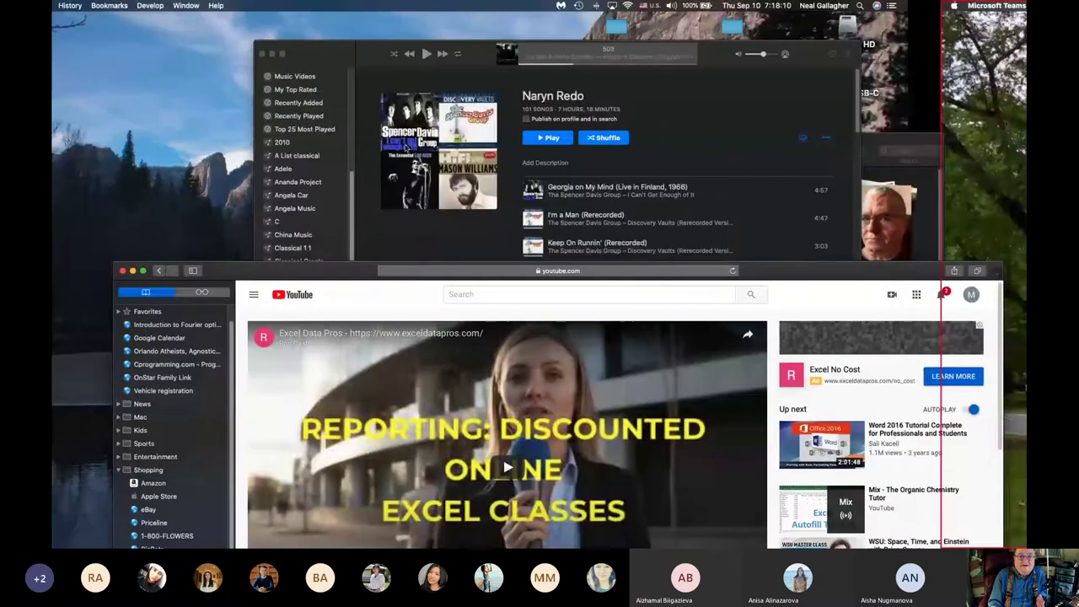
key("ctrl+Right")
key("ctrl+Right")
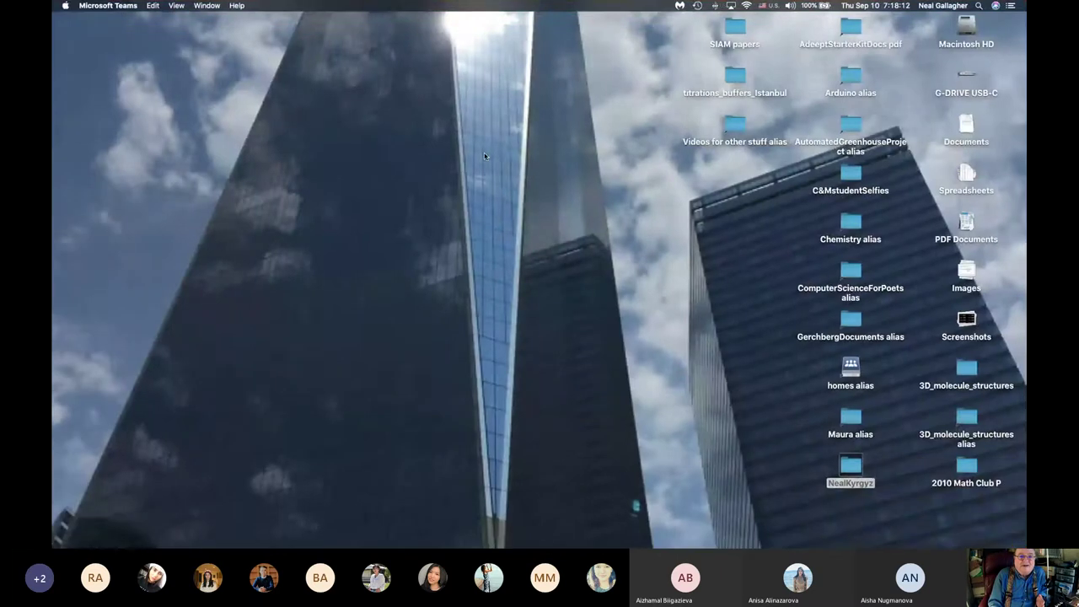
key("ctrl+Right")
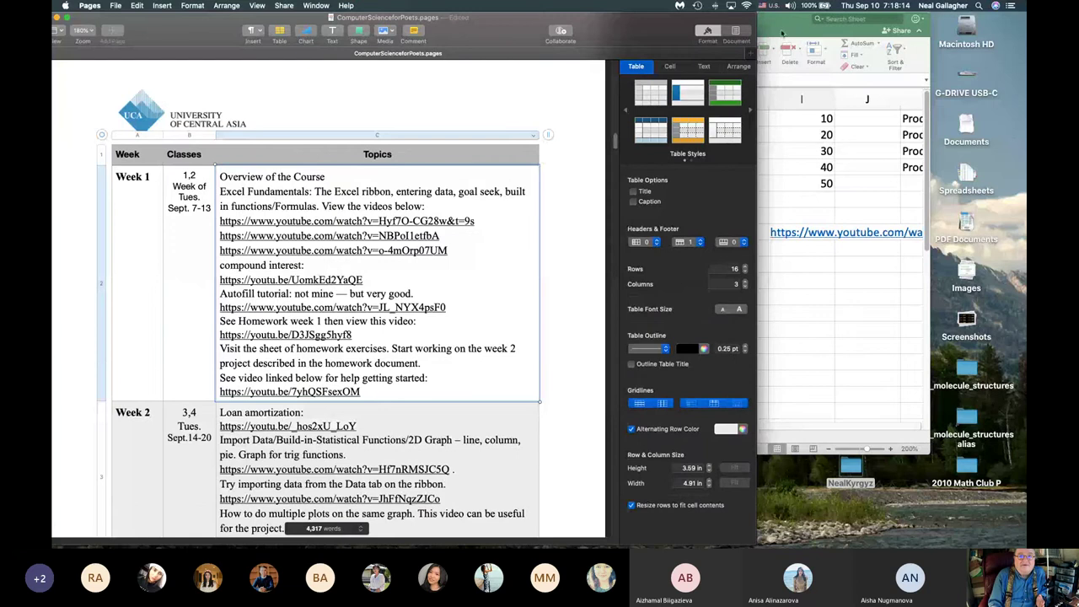
Step: Bring the Sept_10_class workbook window forward, enlarge it to show more rows and columns, and reposition it
left_click_drag(782, 32, 675, 39)
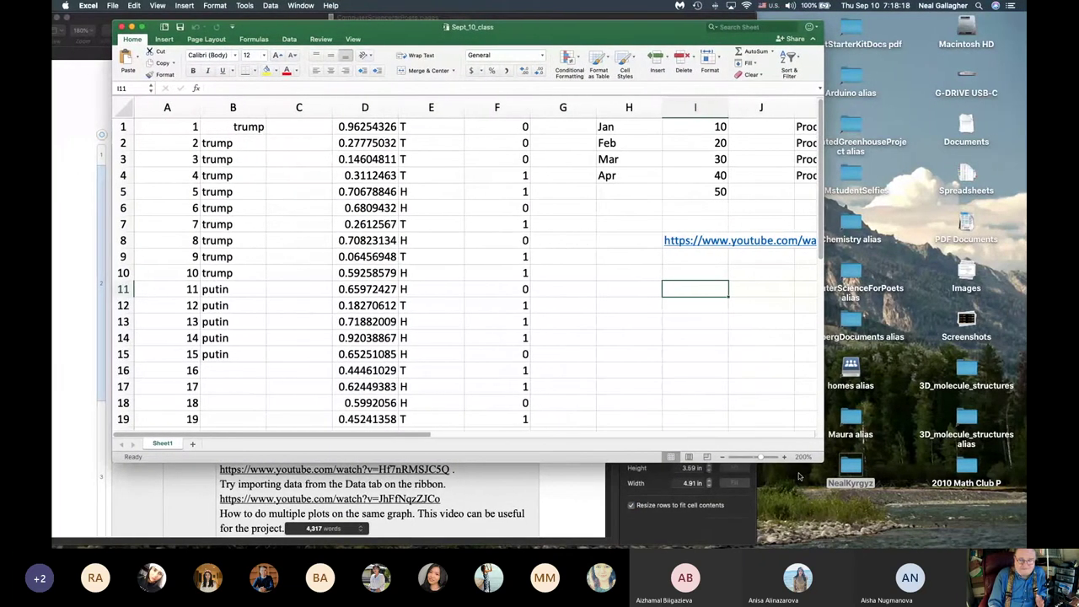
left_click_drag(820, 460, 892, 534)
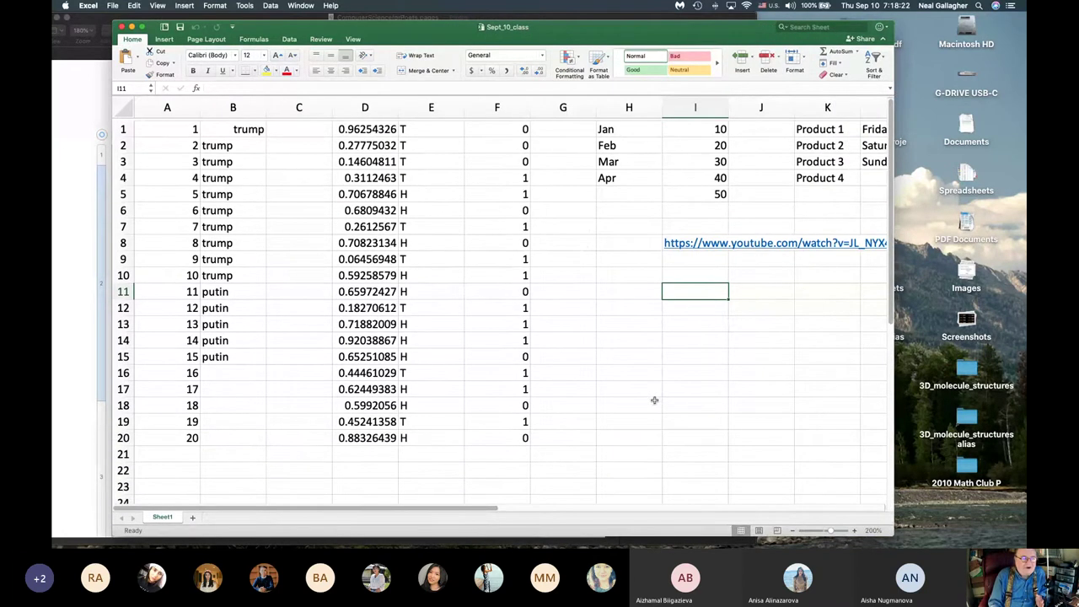
scroll(654, 399, "down", 1)
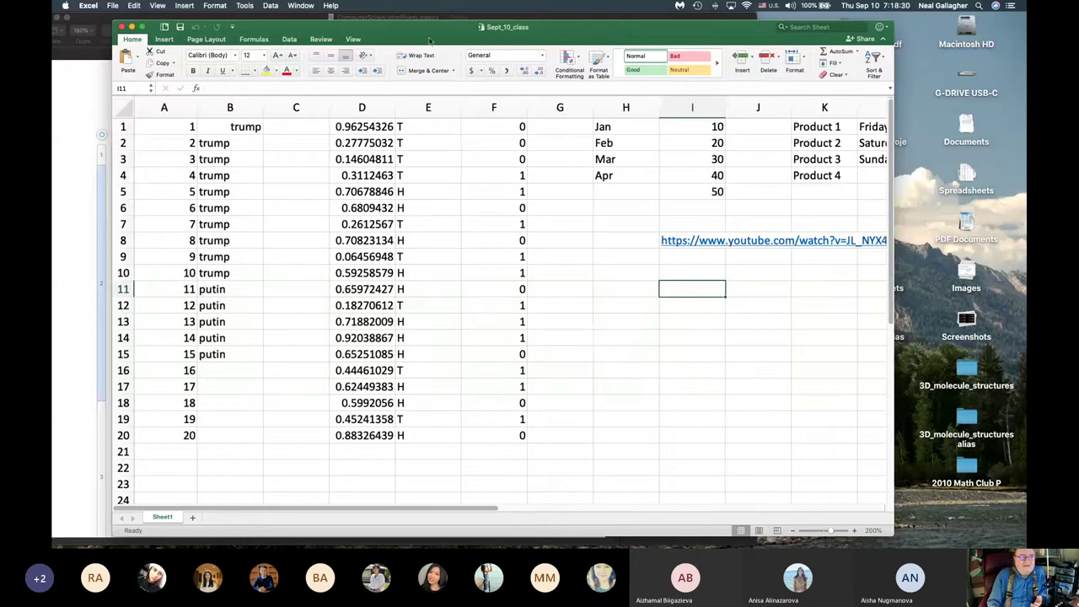
left_click_drag(430, 39, 568, 26)
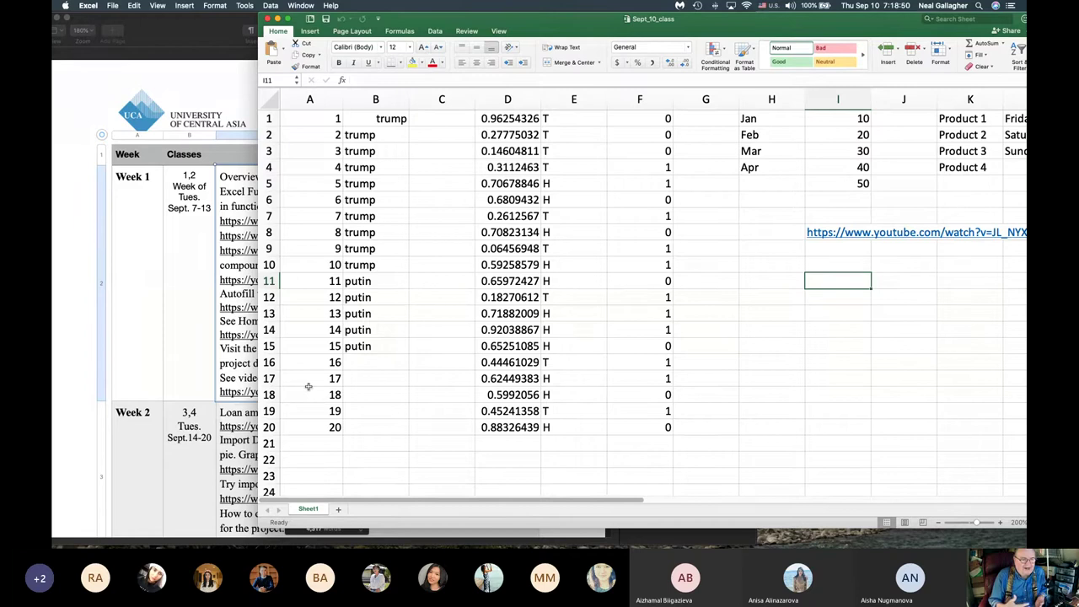
Step: Create a new blank workbook, set its zoom to 200%, and reposition its window
left_click(112, 6)
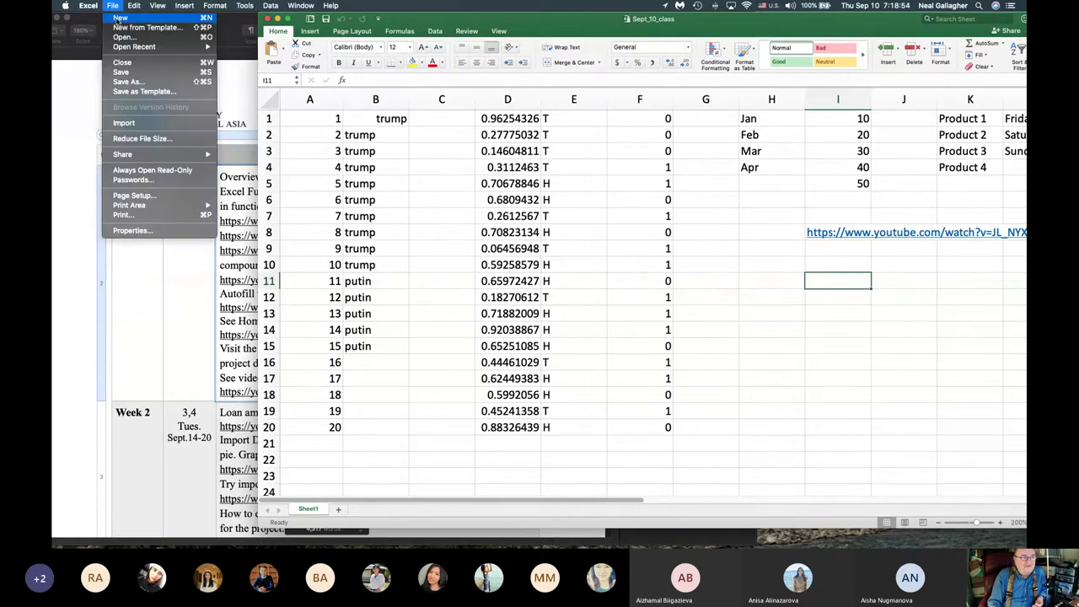
left_click(120, 17)
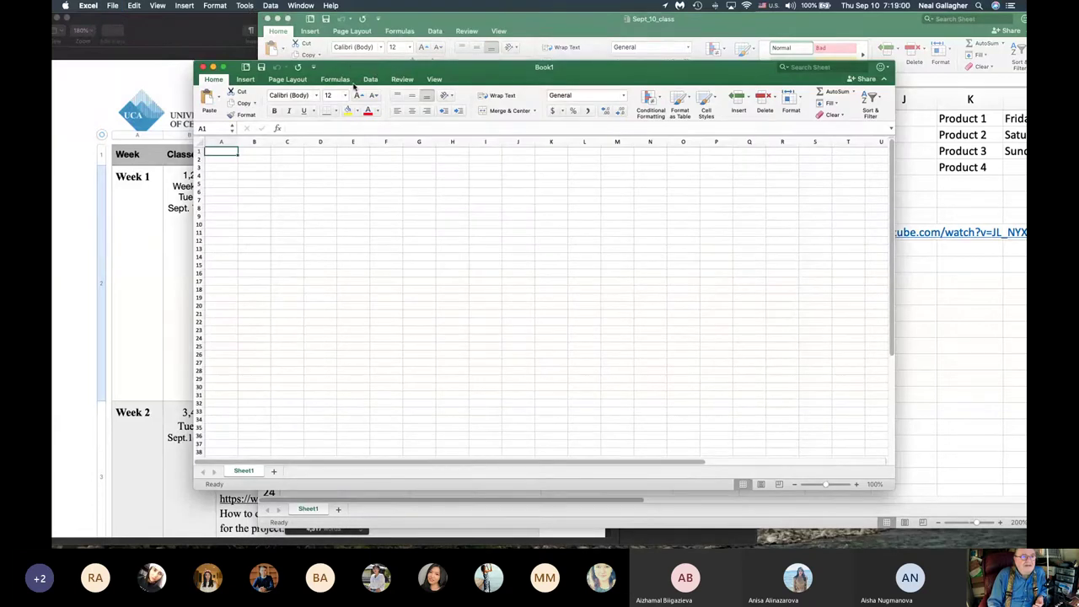
left_click(433, 80)
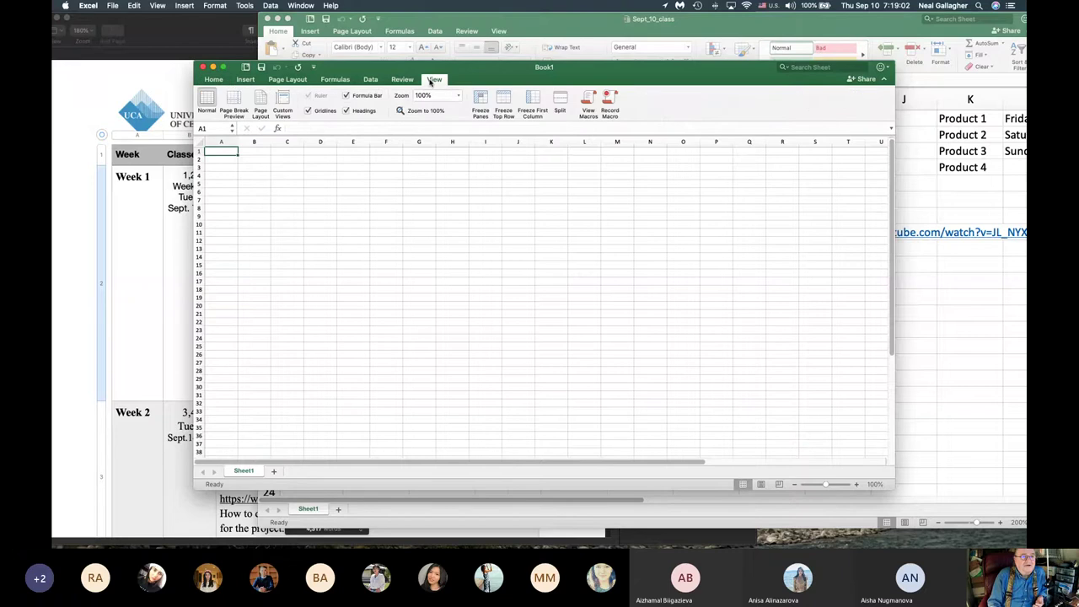
left_click(459, 95)
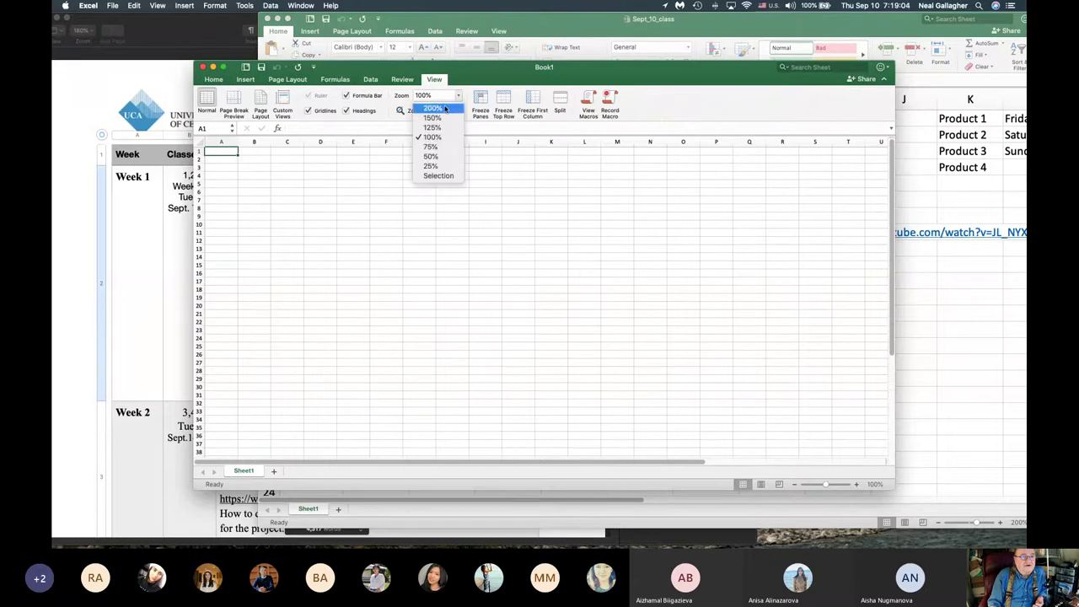
left_click(443, 108)
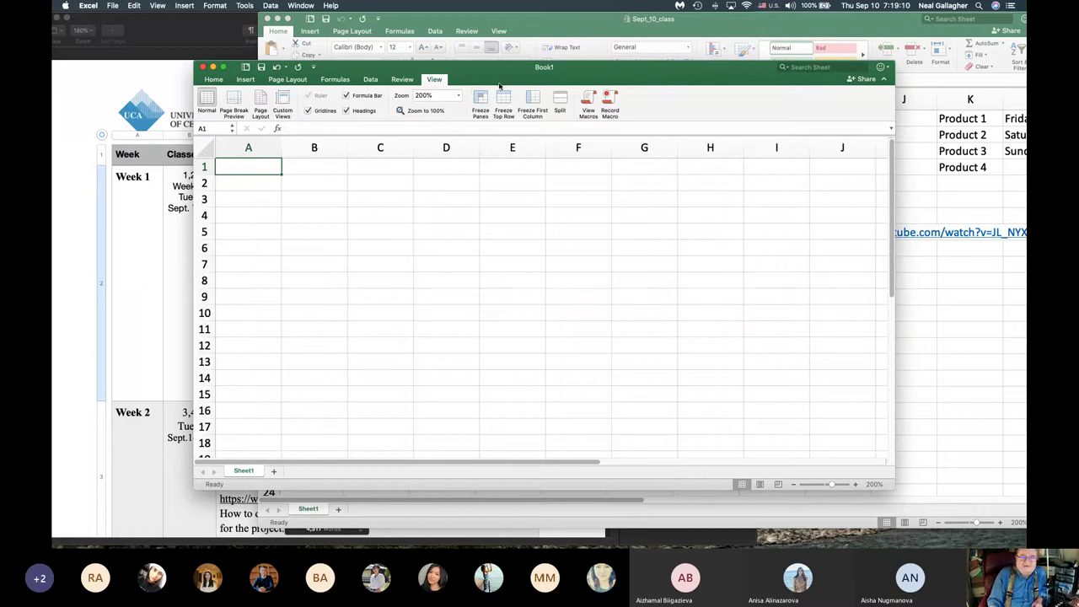
left_click_drag(559, 72, 571, 159)
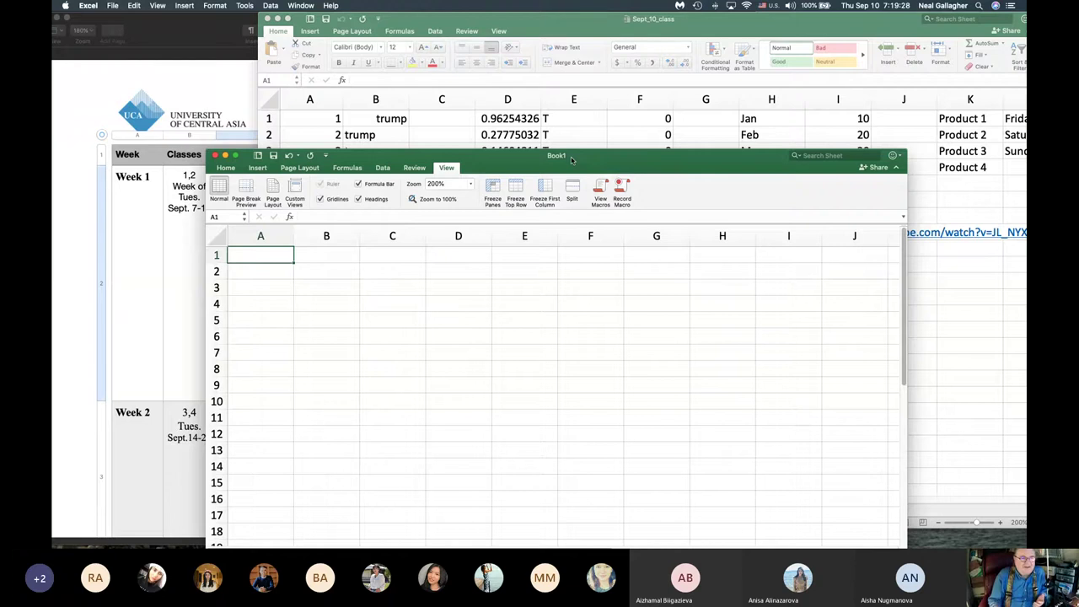
left_click_drag(571, 160, 560, 51)
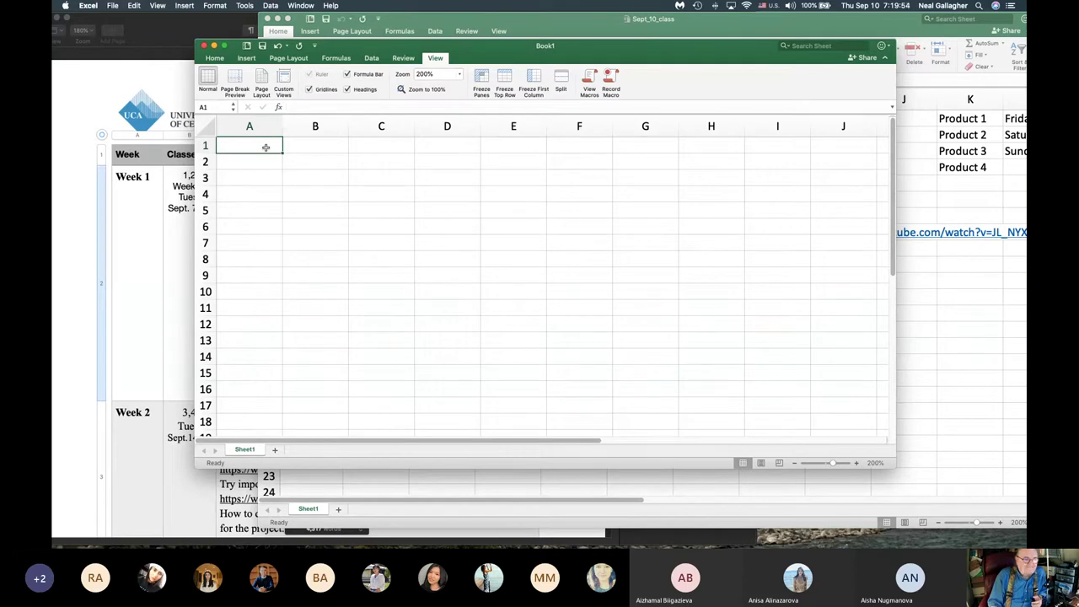
Step: Try filling A1:A10 from the single value 1 in A1, and clear the filled range
type("1")
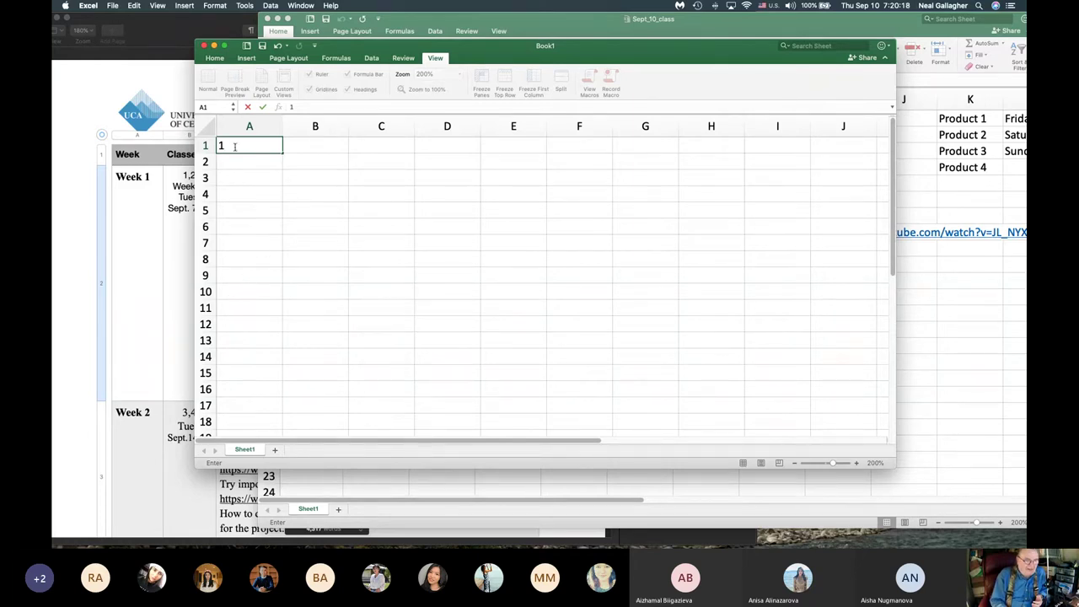
key("Return")
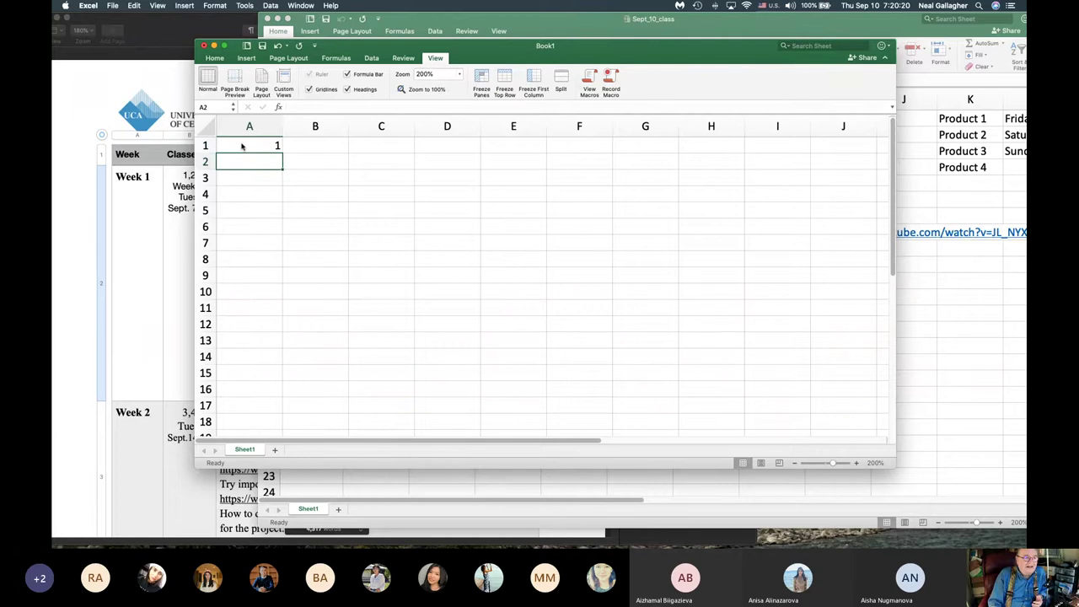
left_click(253, 148)
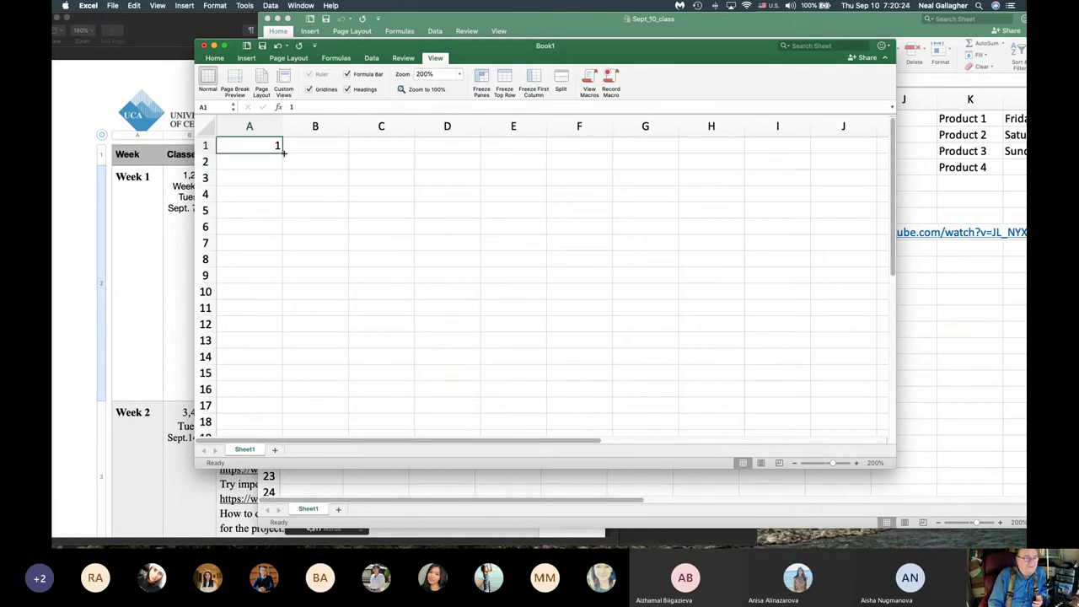
left_click_drag(284, 152, 284, 300)
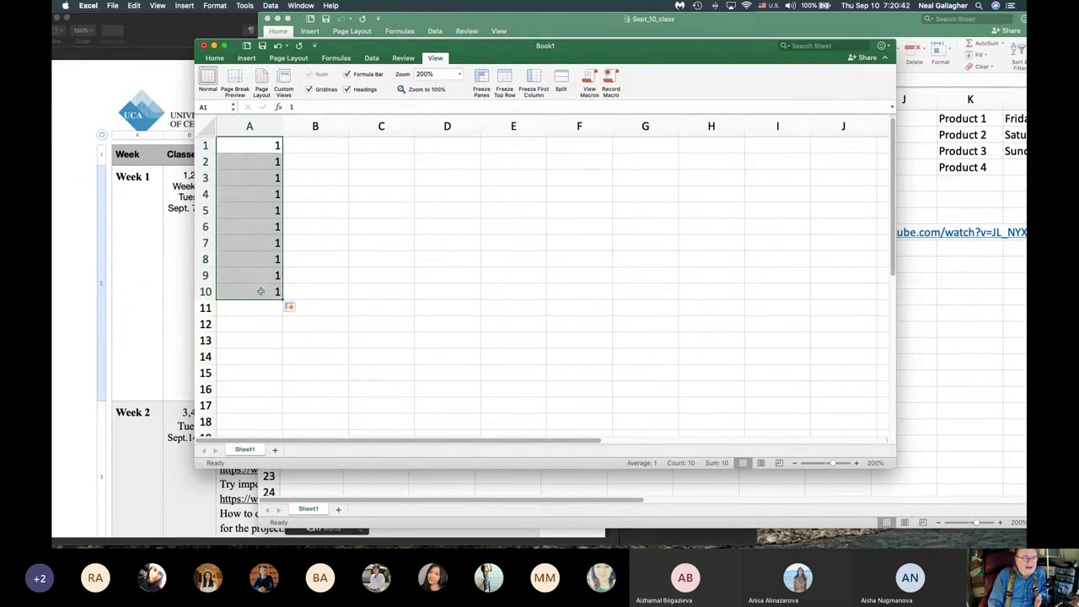
key("Delete")
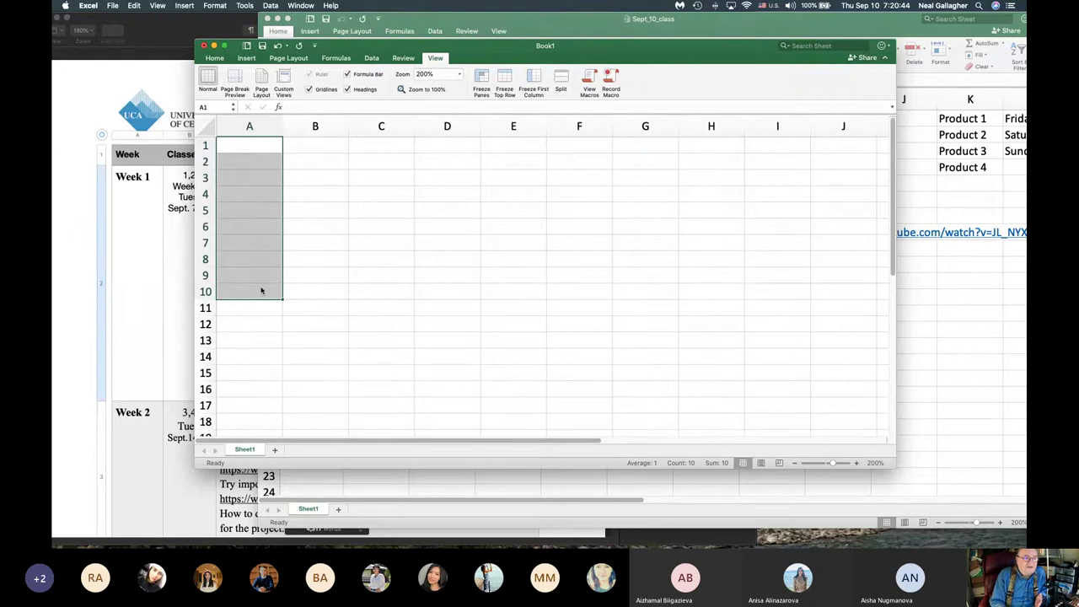
Step: Enter the series starting values 1 in cell A1 and 2 in cell A2
left_click(263, 147)
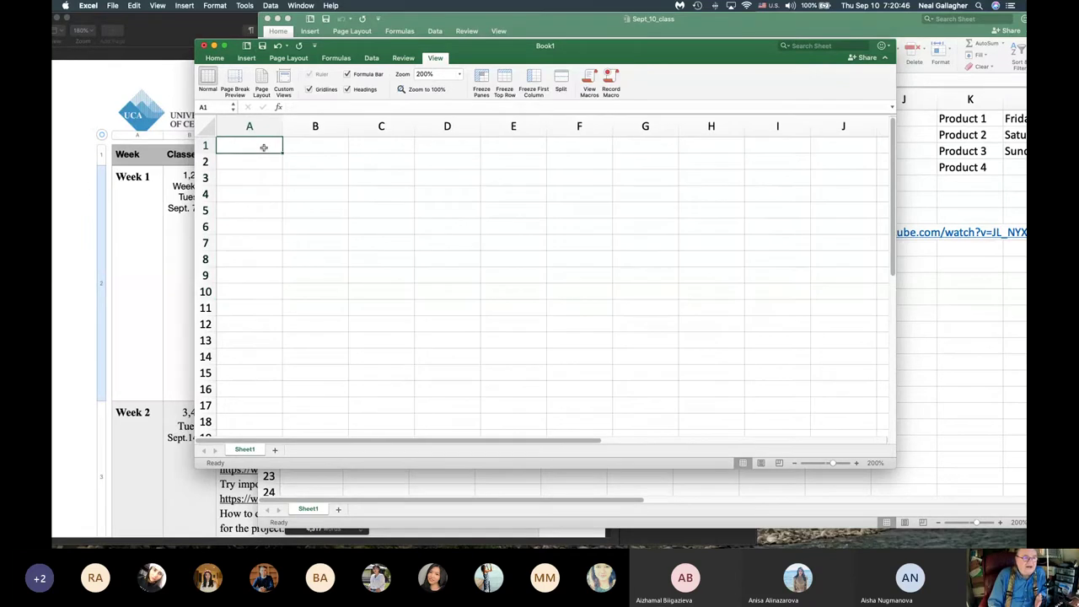
type("1")
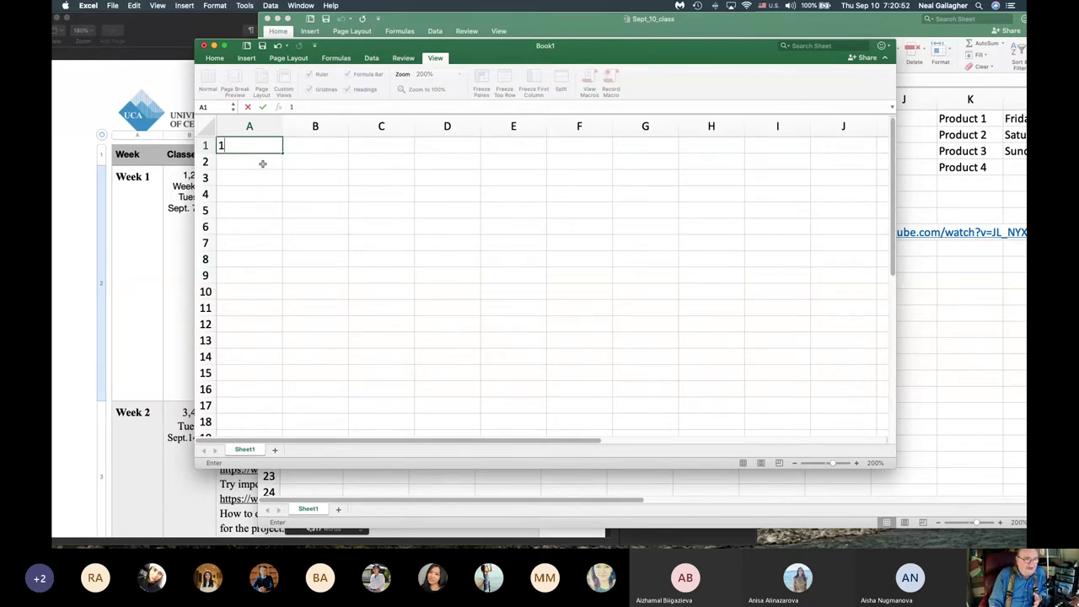
key("Return")
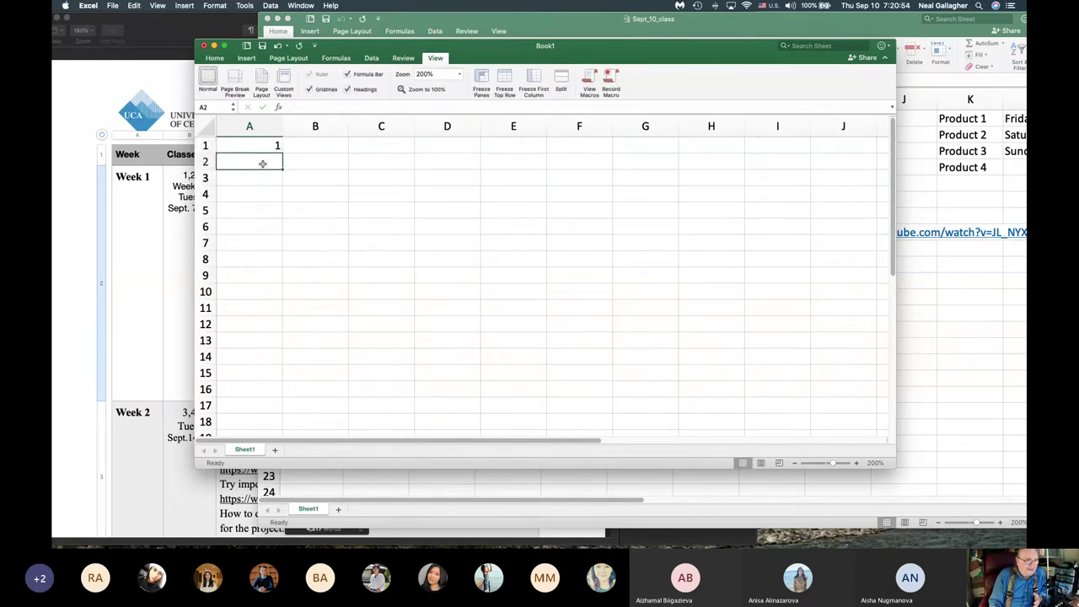
type("2")
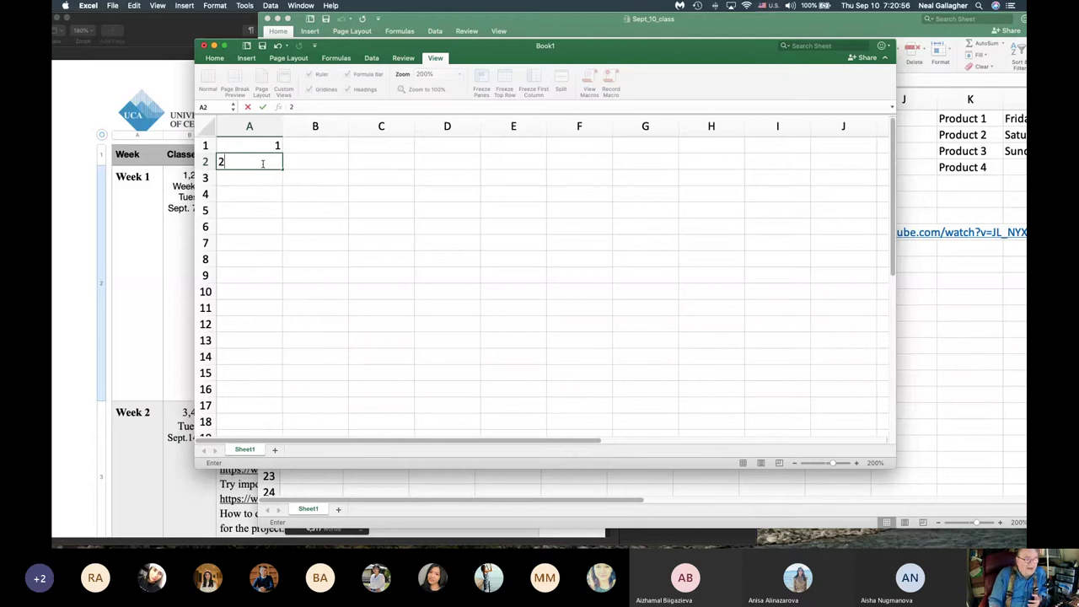
key("Return")
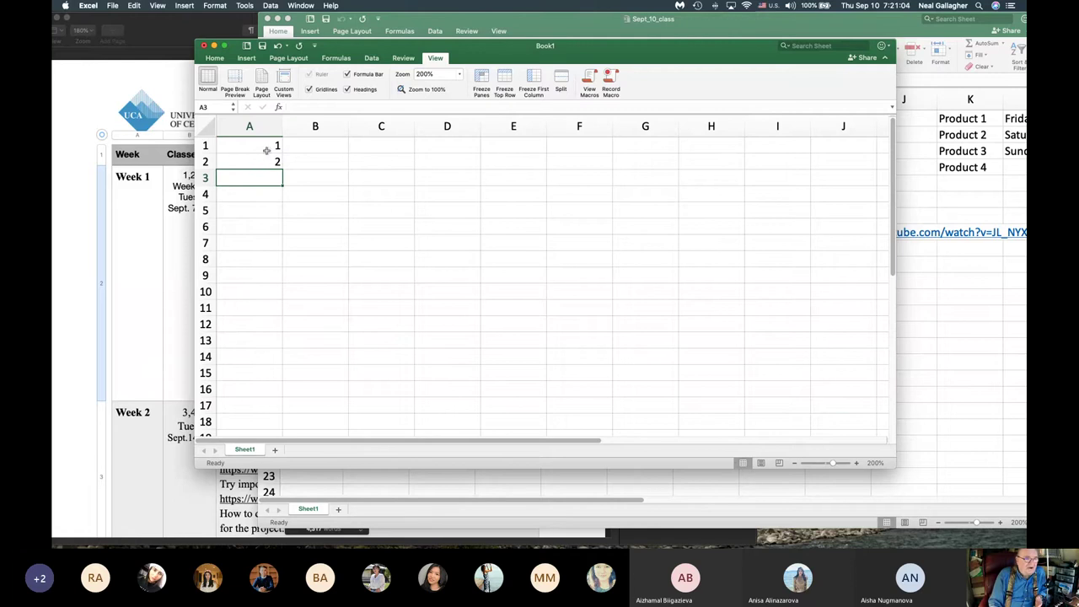
Step: Fill the number series from A1:A2 down to A10, and extend it down to 20 in A20
left_click(262, 147)
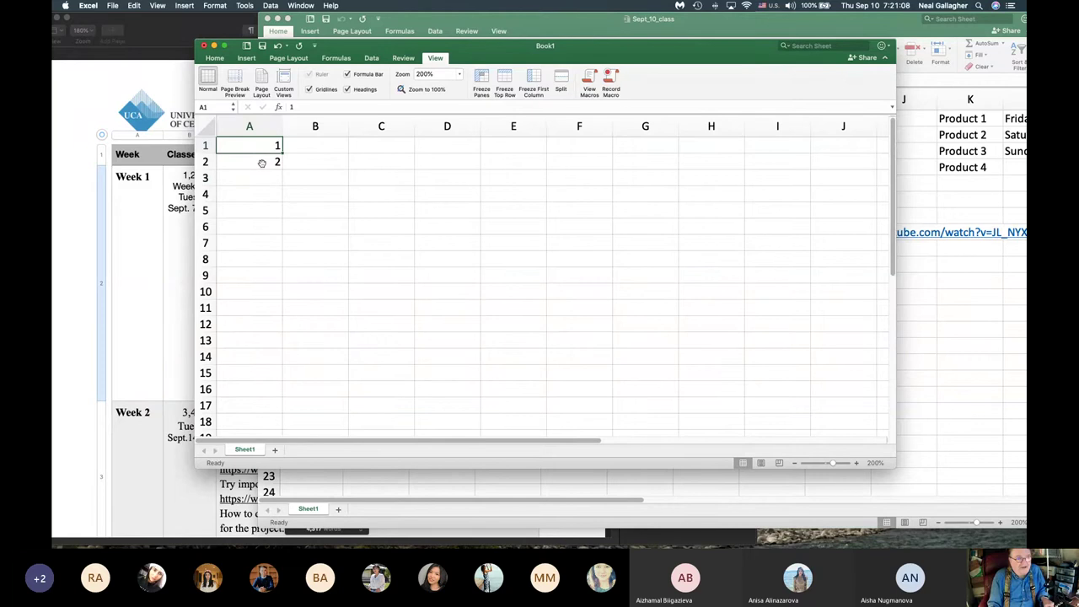
left_click(262, 162, "shift")
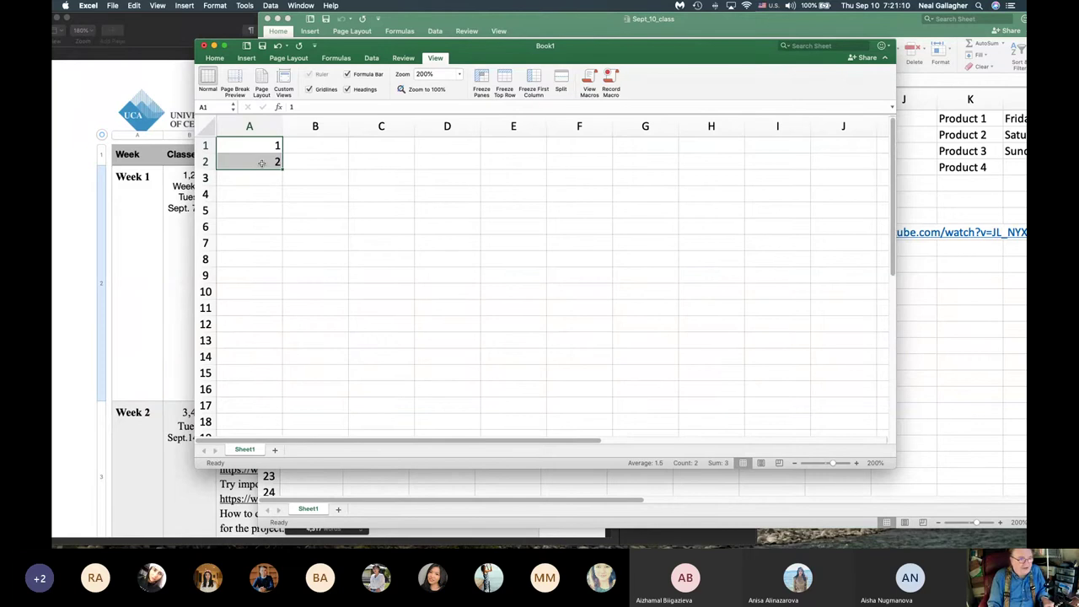
left_click(263, 146)
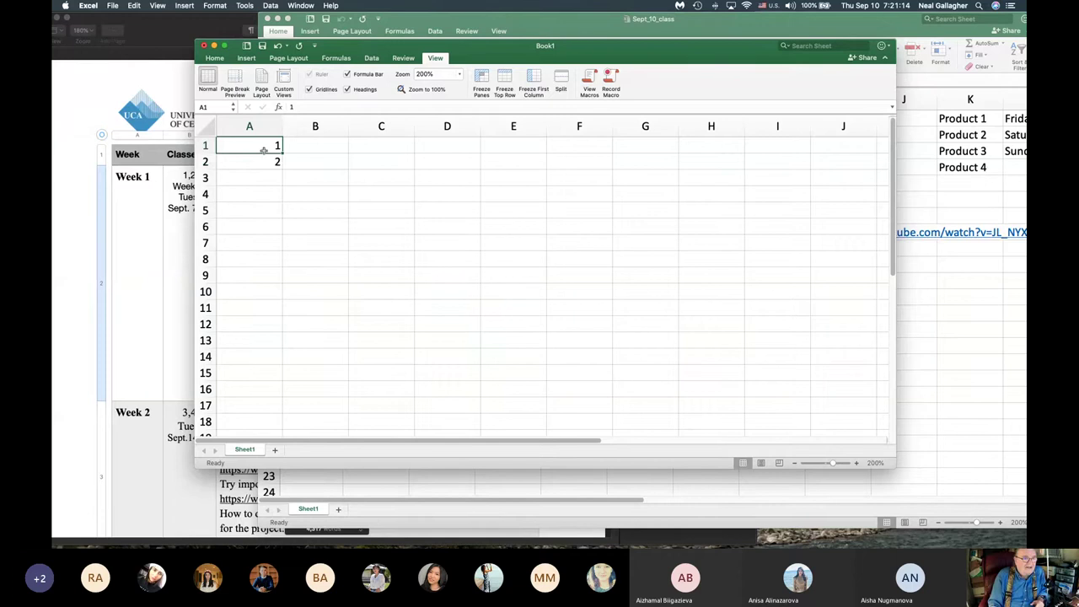
left_click_drag(263, 150, 263, 161)
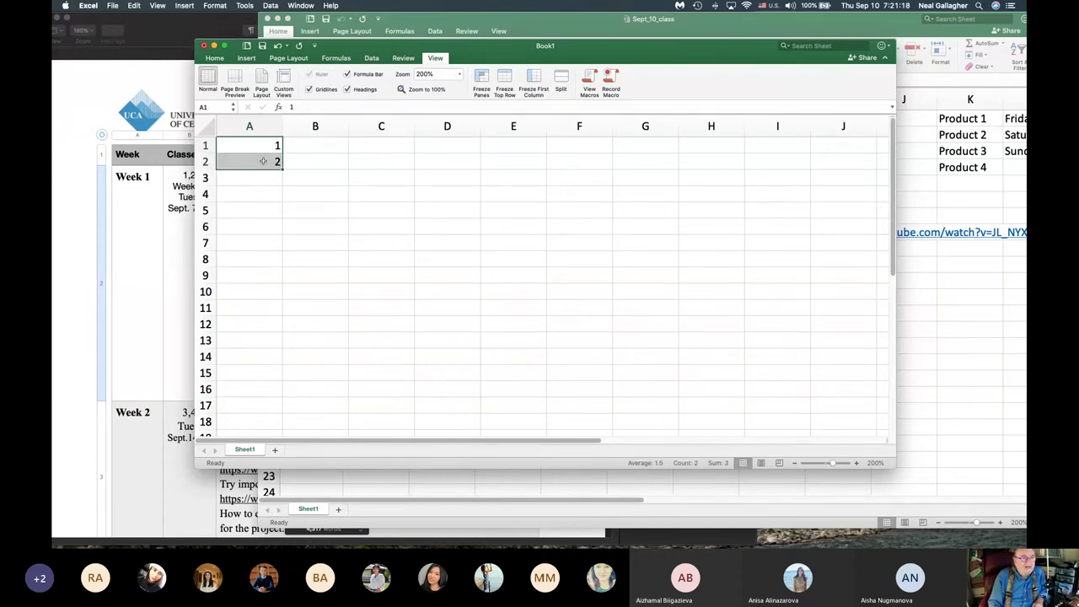
left_click_drag(282, 170, 277, 295)
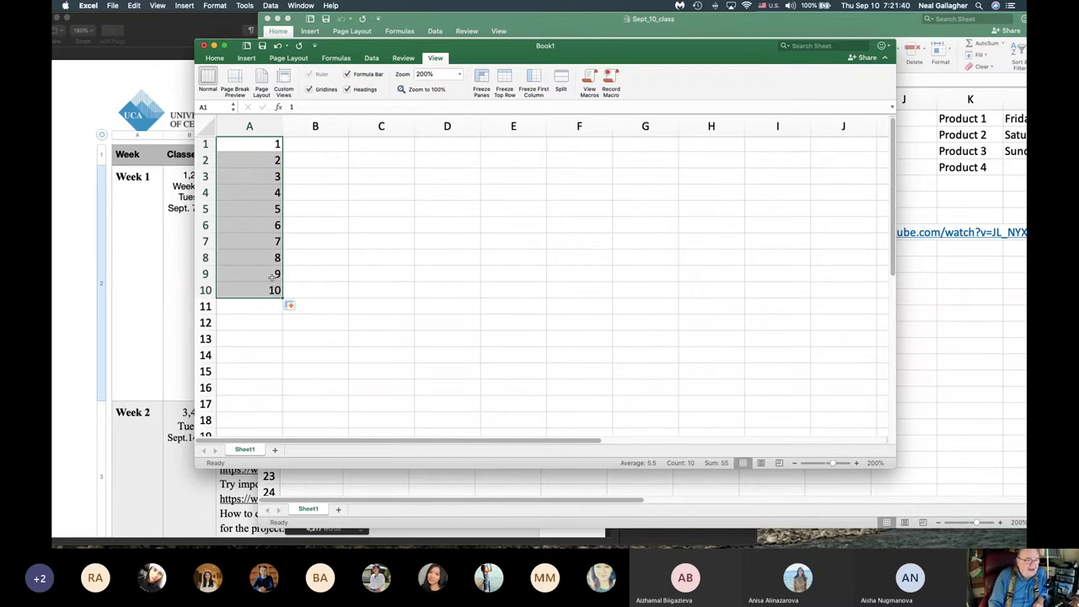
scroll(275, 276, "up", 1)
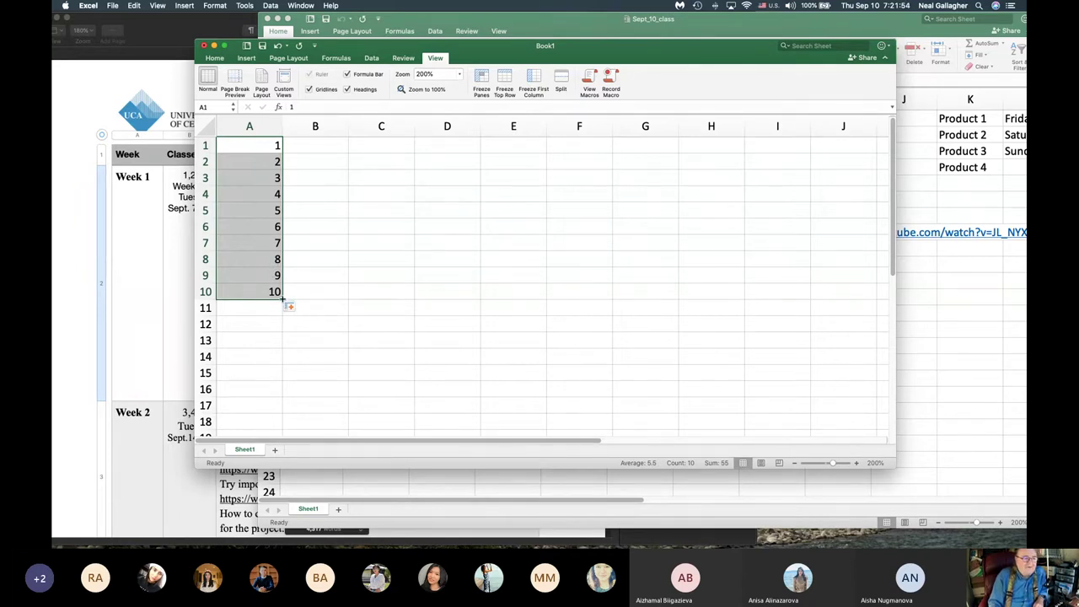
left_click_drag(283, 297, 284, 396)
scroll(286, 394, "up", 2)
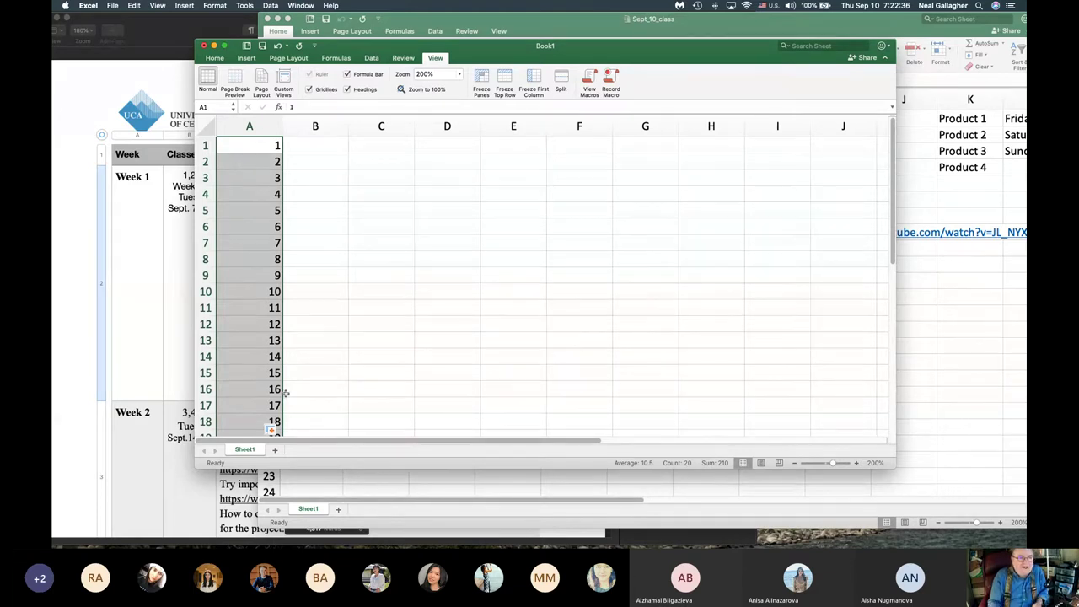
Step: Begin an IF formula in cell B1 with the logical test A1>10
left_click(316, 147)
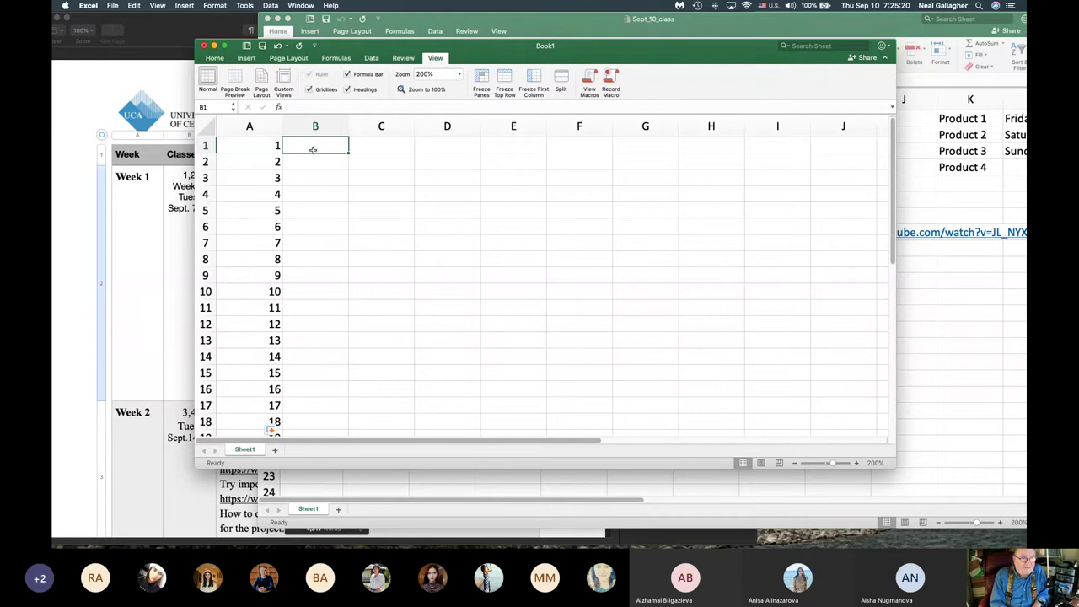
type("=")
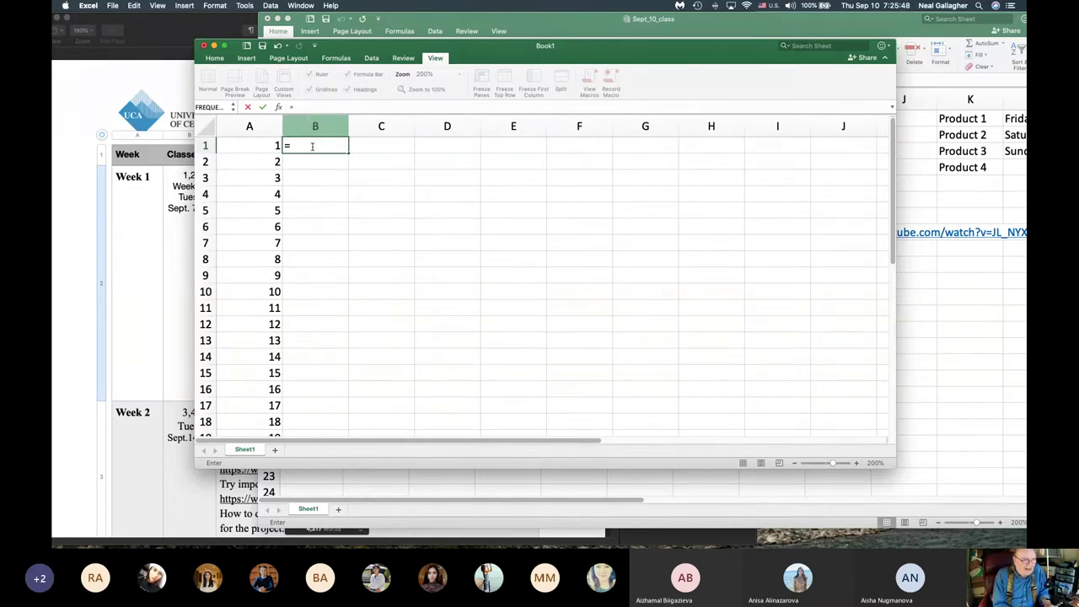
type("if")
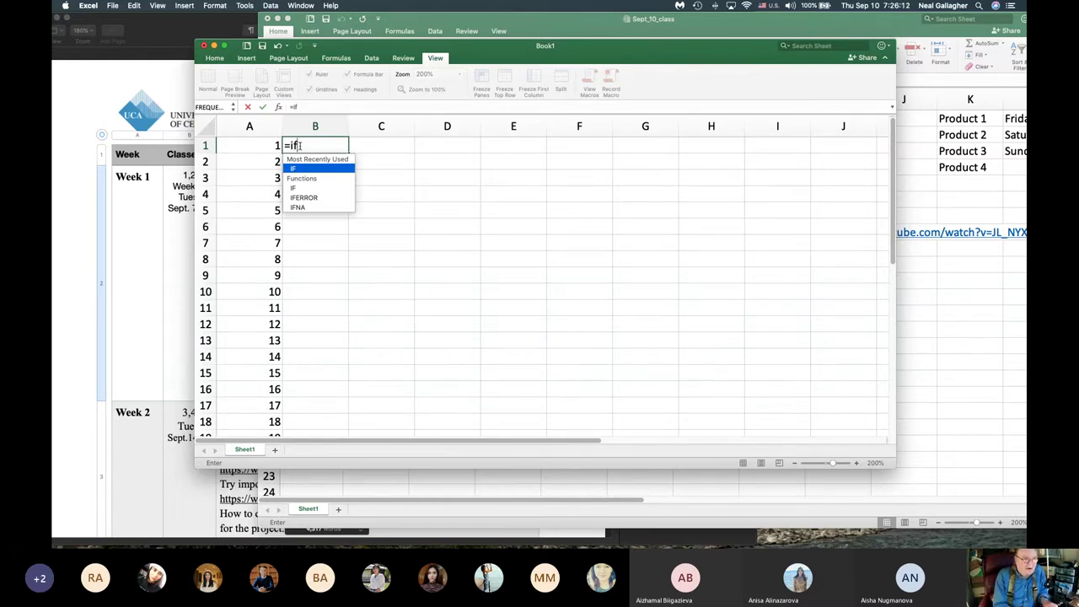
type("(")
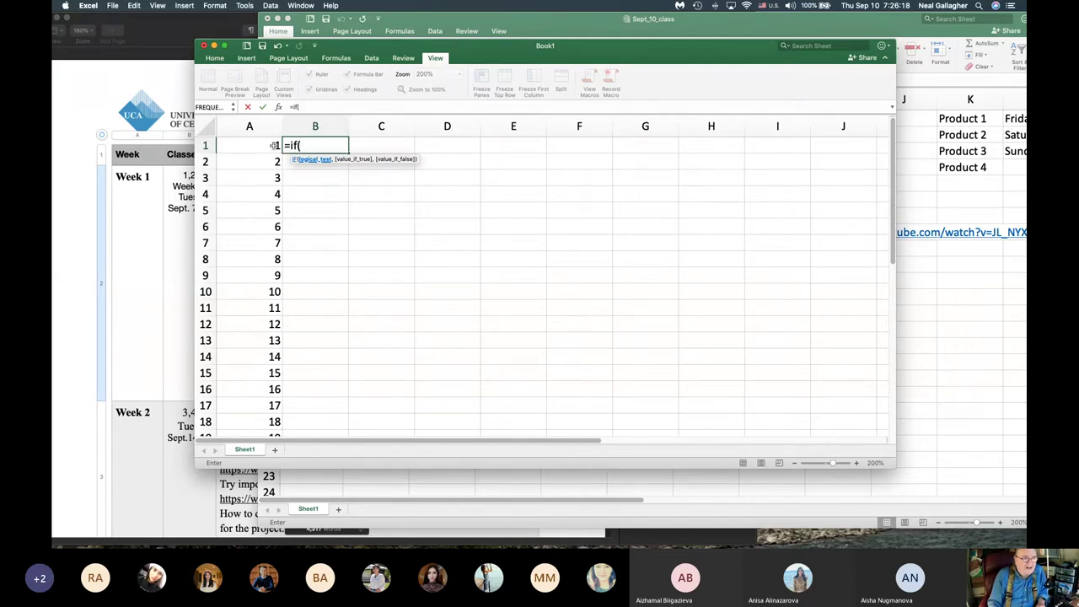
left_click(227, 144)
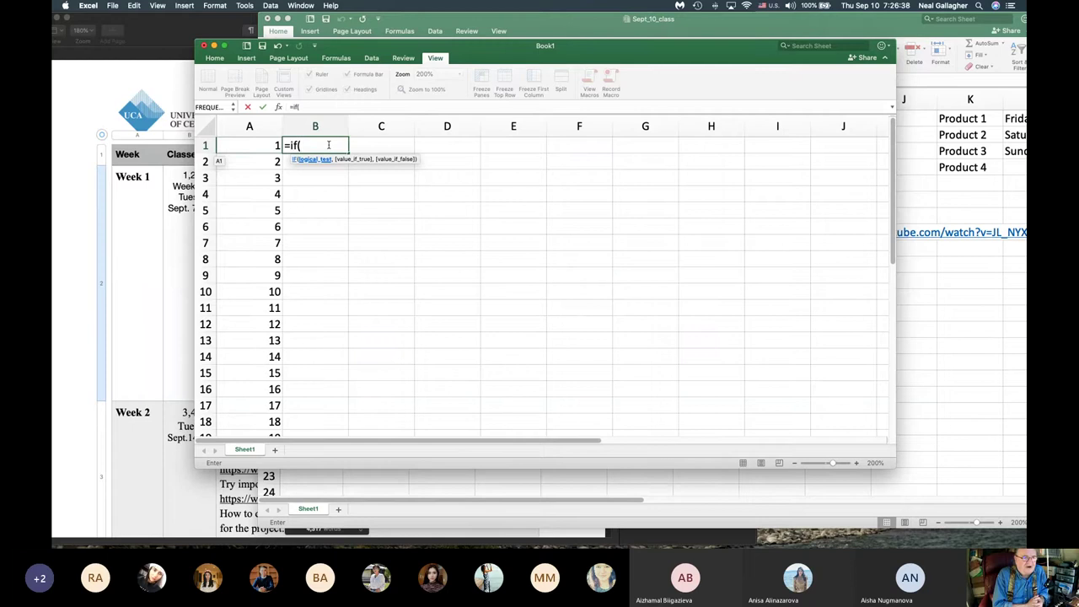
left_click(277, 146)
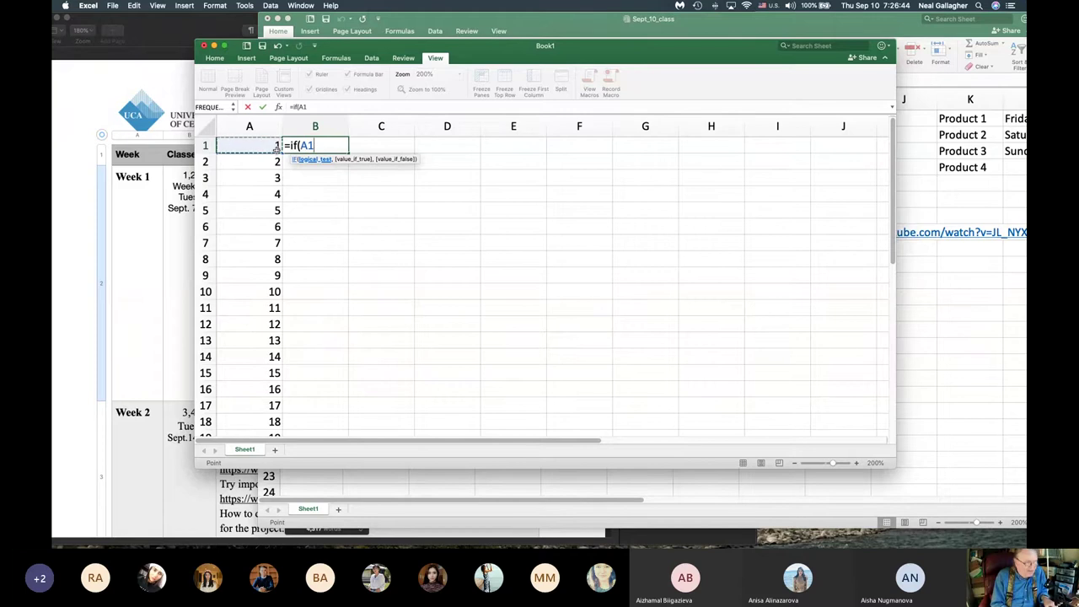
type(">")
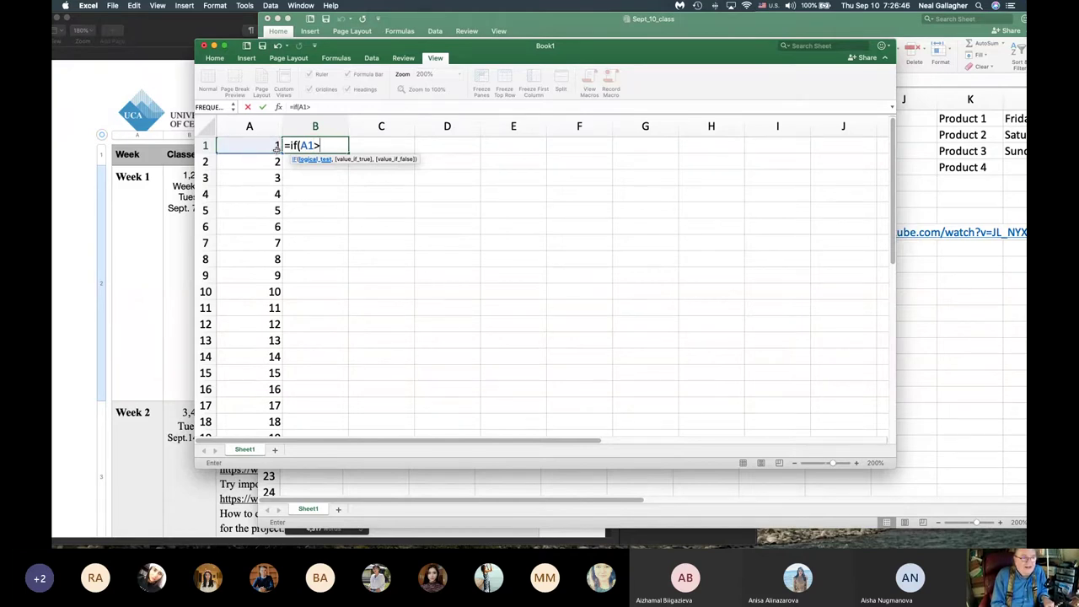
type("10")
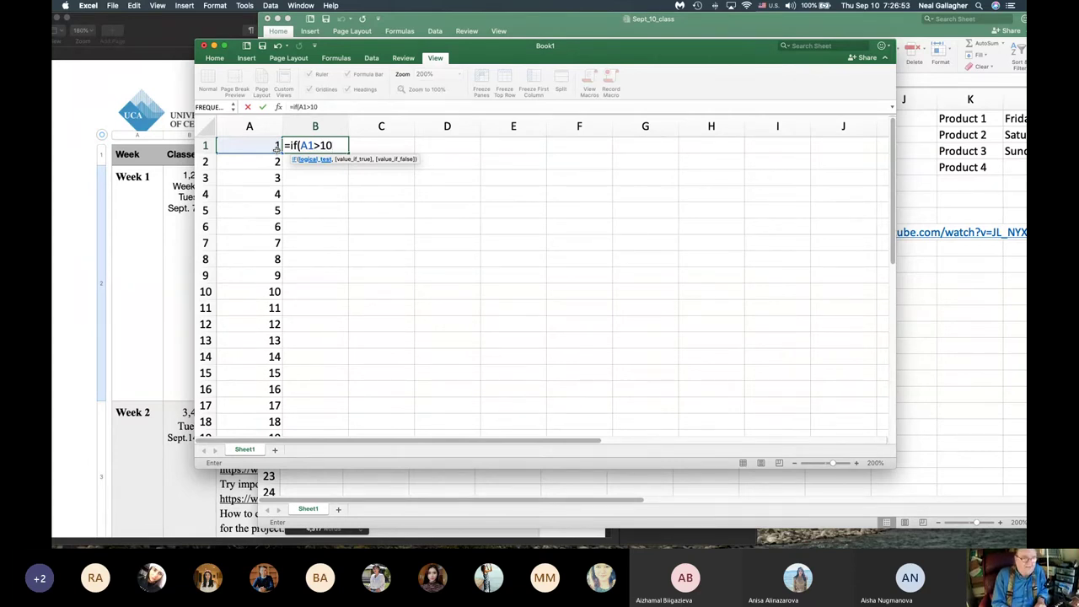
type(",")
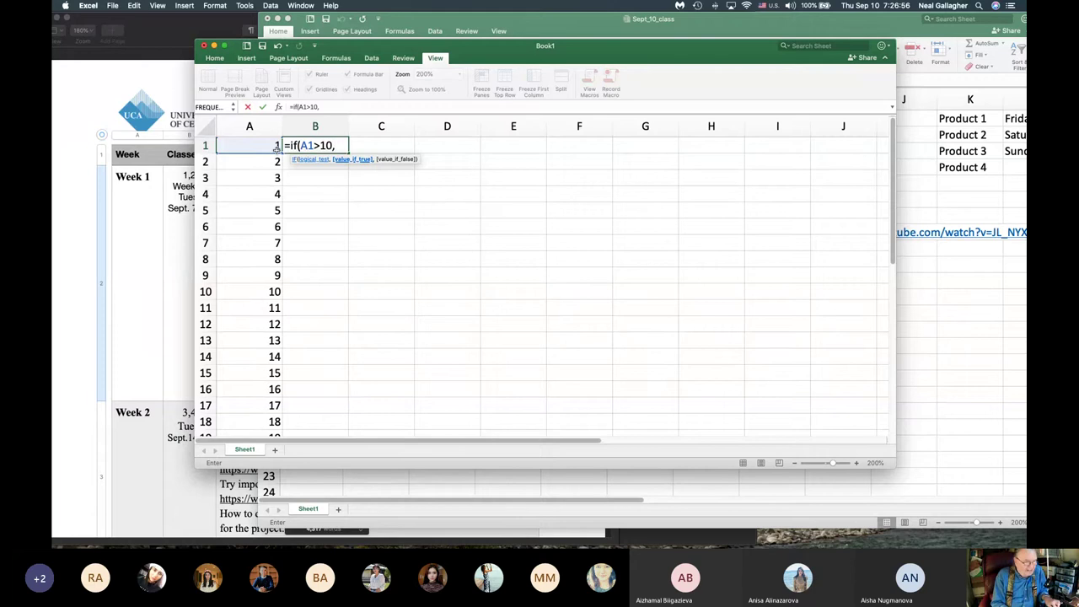
Step: Add "putin" as the value if true in B1's IF formula
type("\"")
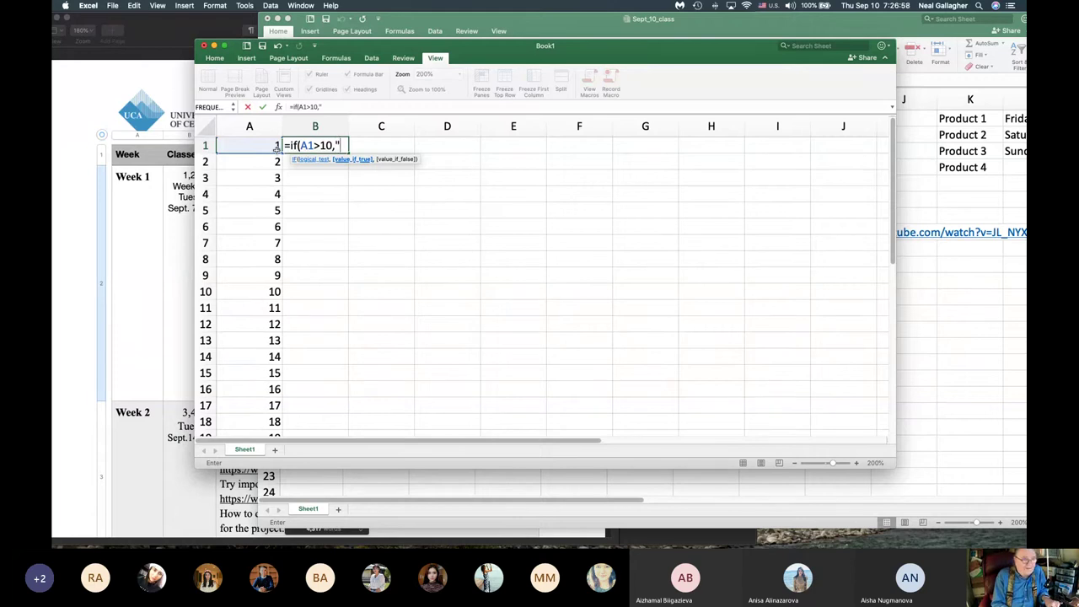
type("put")
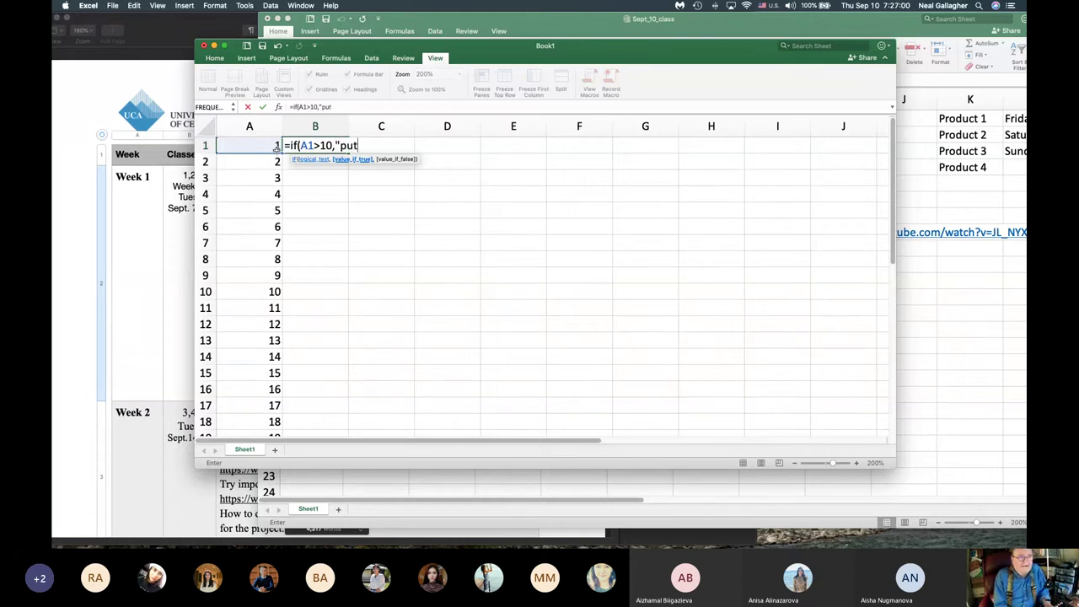
type("in")
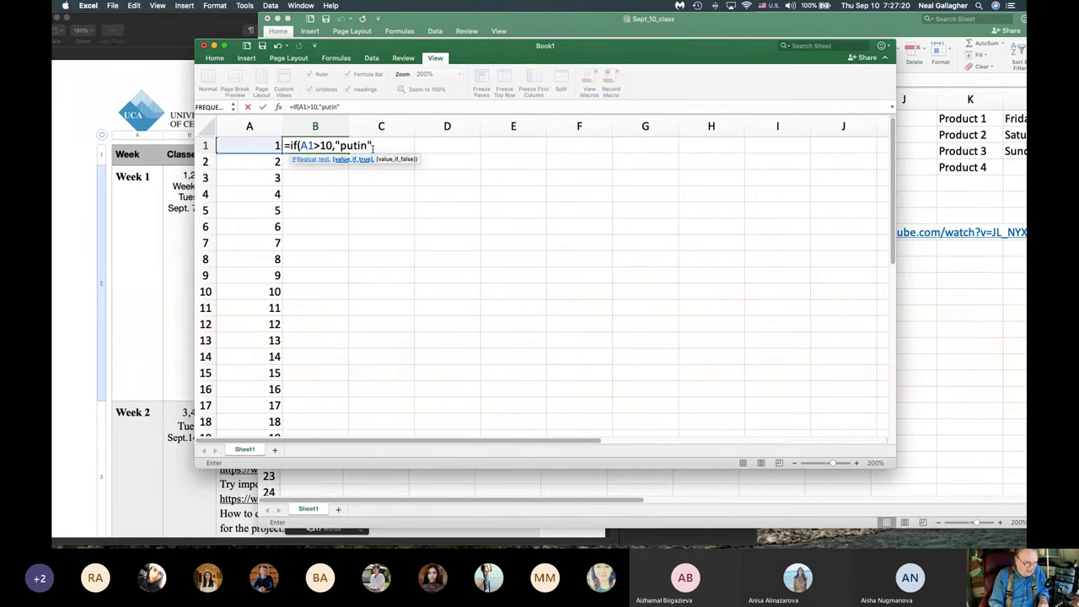
type(",")
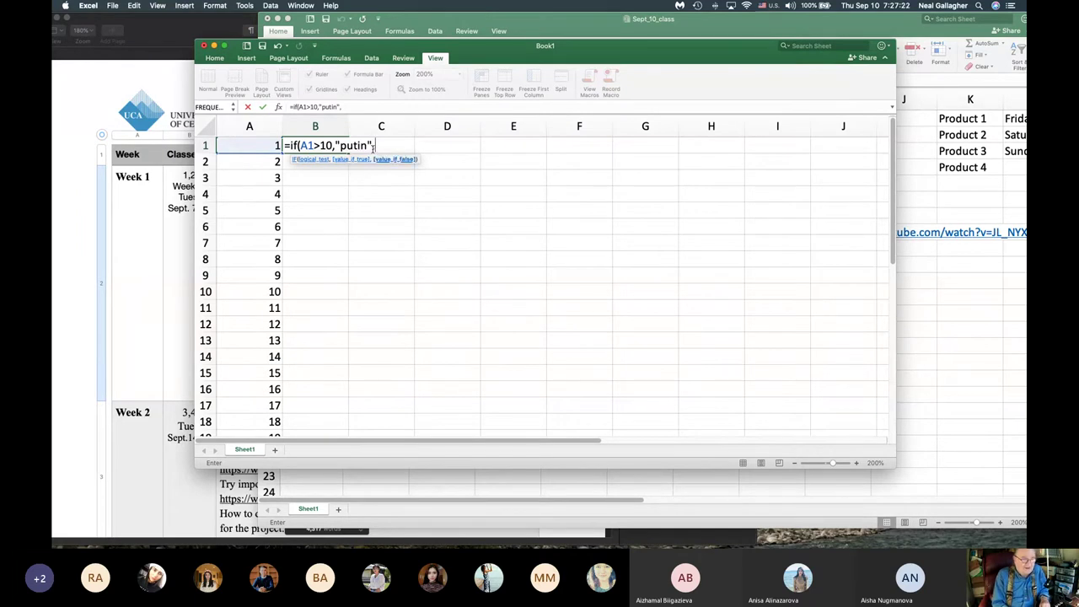
type("trum")
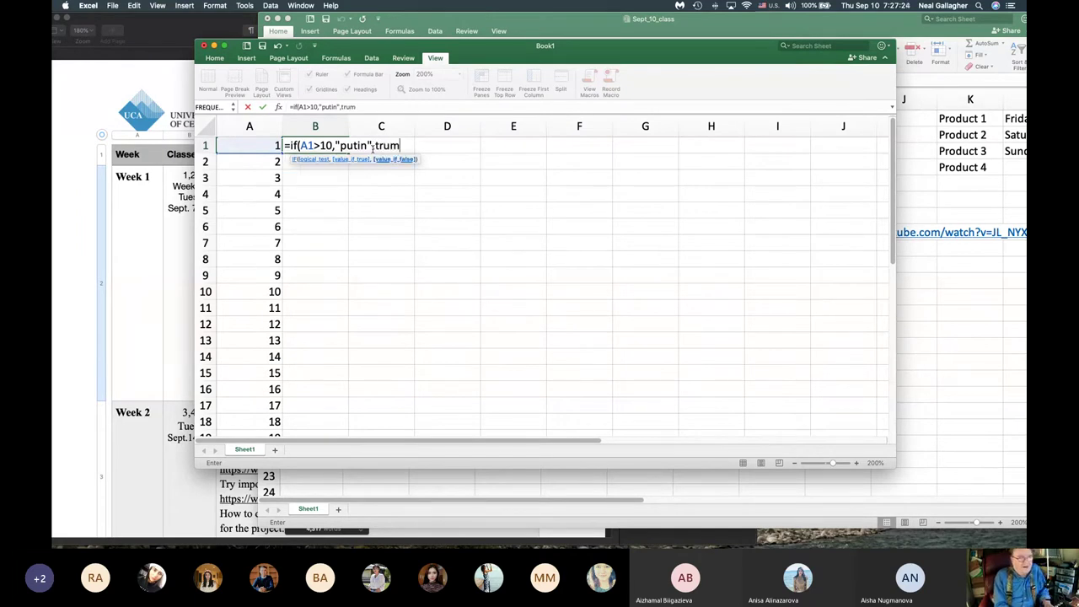
type("p")
key("BackSpace")
key("BackSpace")
key("BackSpace")
key("BackSpace")
key("BackSpace")
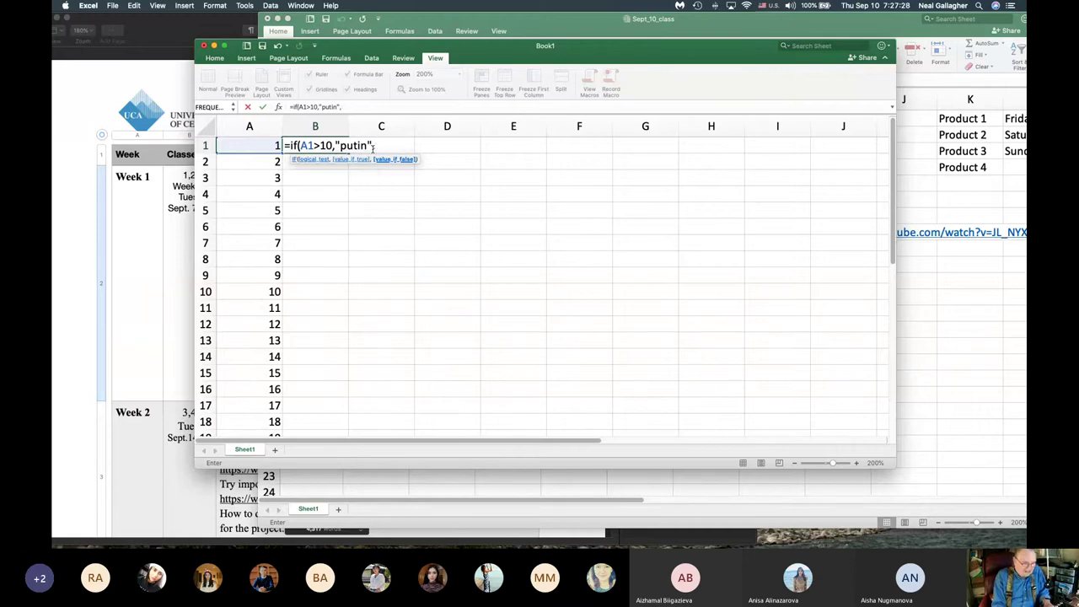
Step: Add "trump" in quotation marks as the value if false and complete the IF formula in B1
type("\"trum")
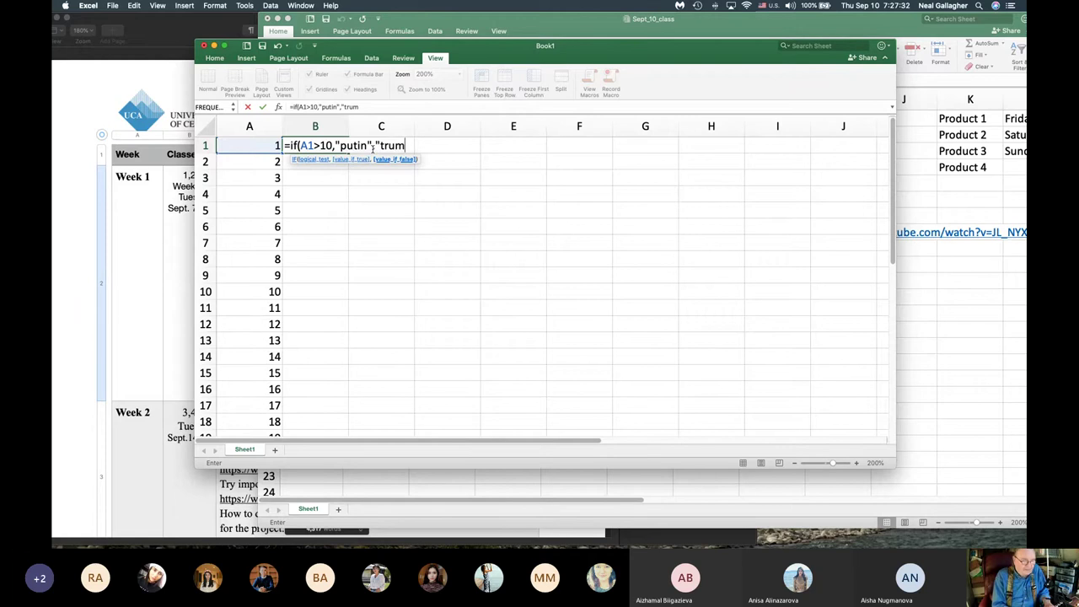
type("p")
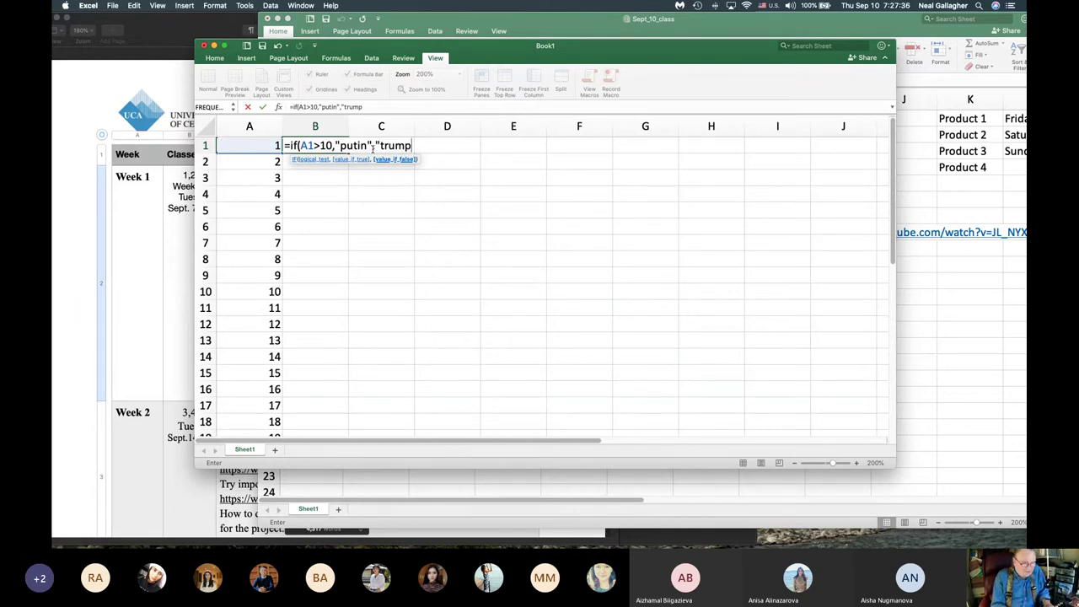
type("\"")
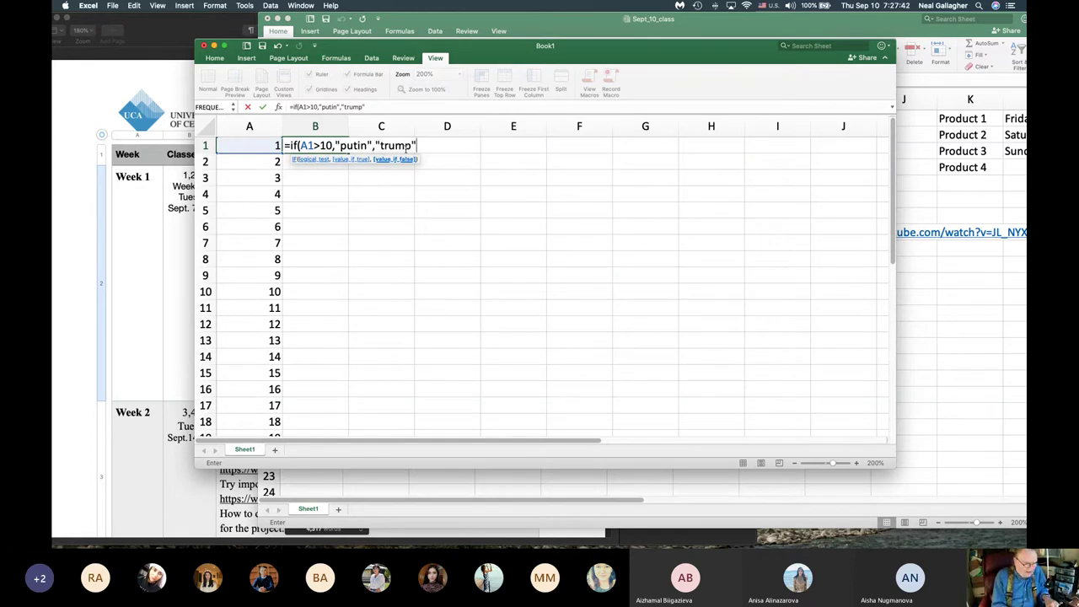
type(")")
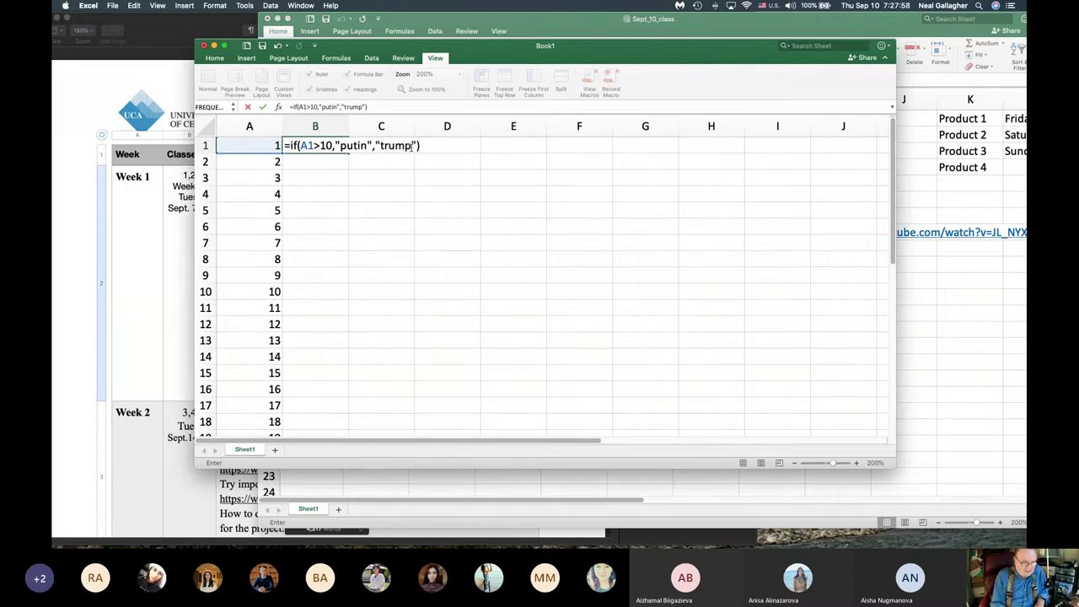
key("Return")
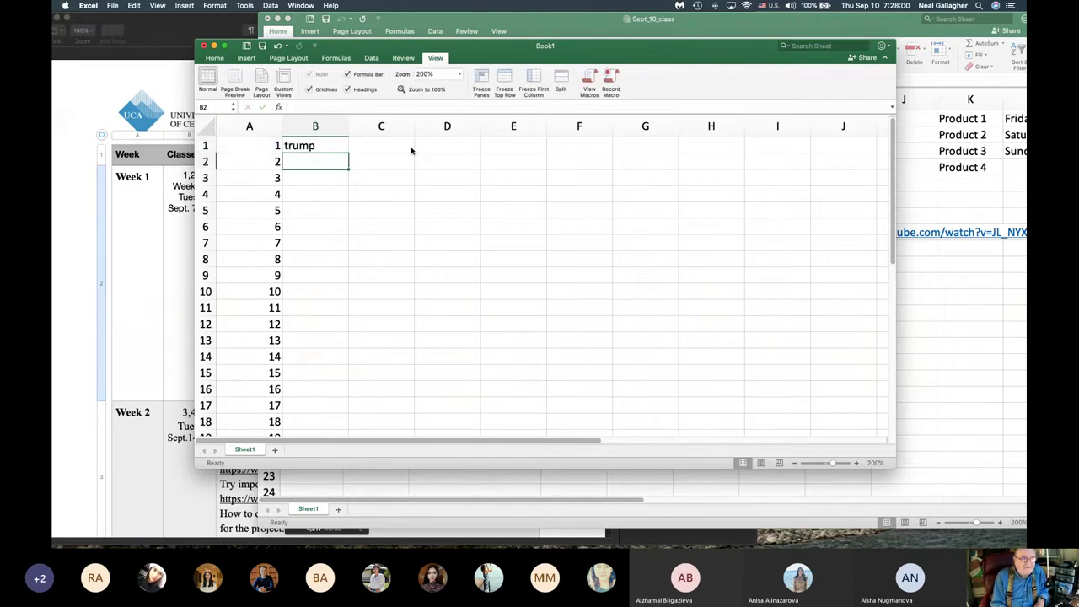
Step: Fill the IF formula from B1 down to B20 beside the number series
left_click(323, 148)
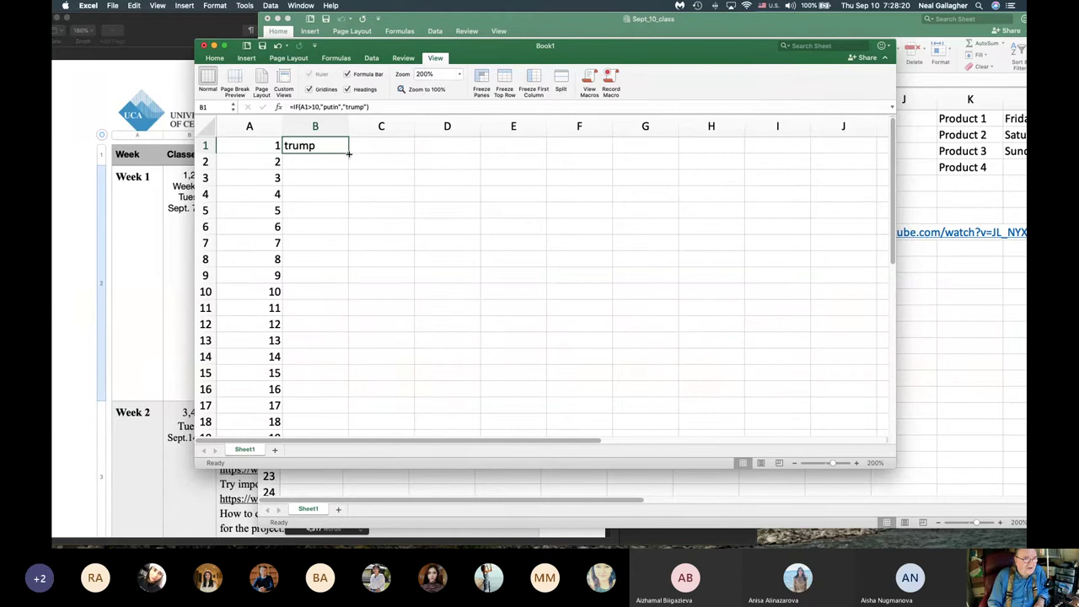
left_click_drag(348, 153, 337, 409)
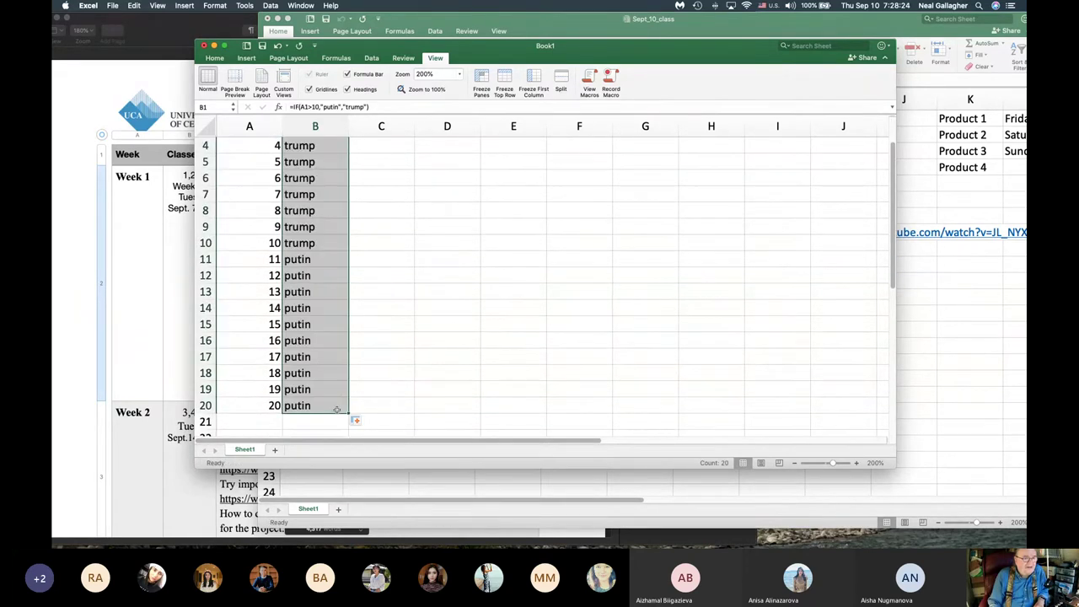
scroll(336, 388, "up", 3)
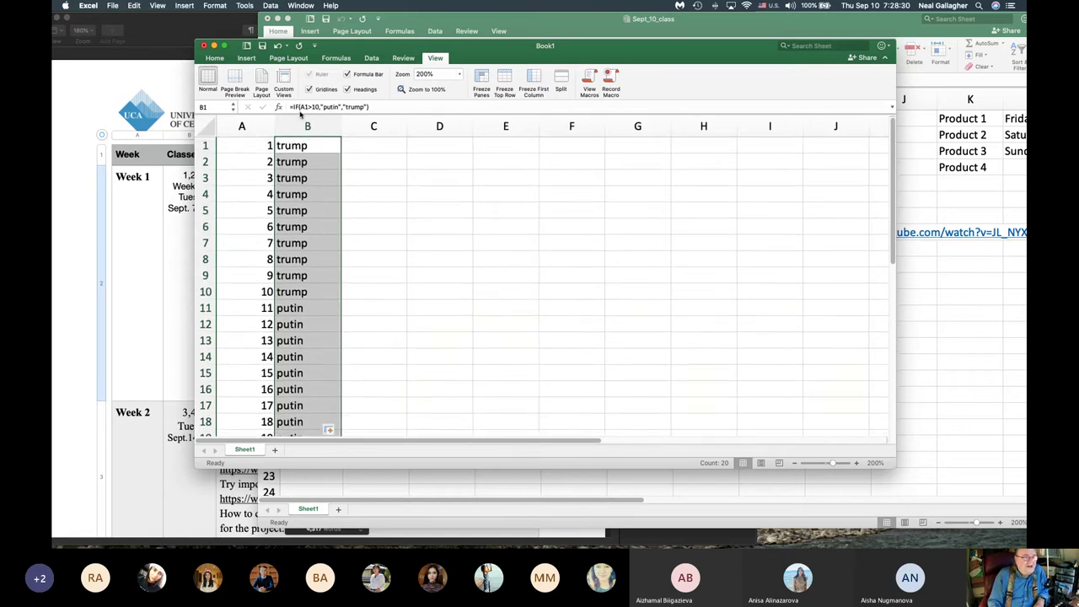
Step: Examine how the cell reference adapts in the copied formula in B2
left_click(320, 164)
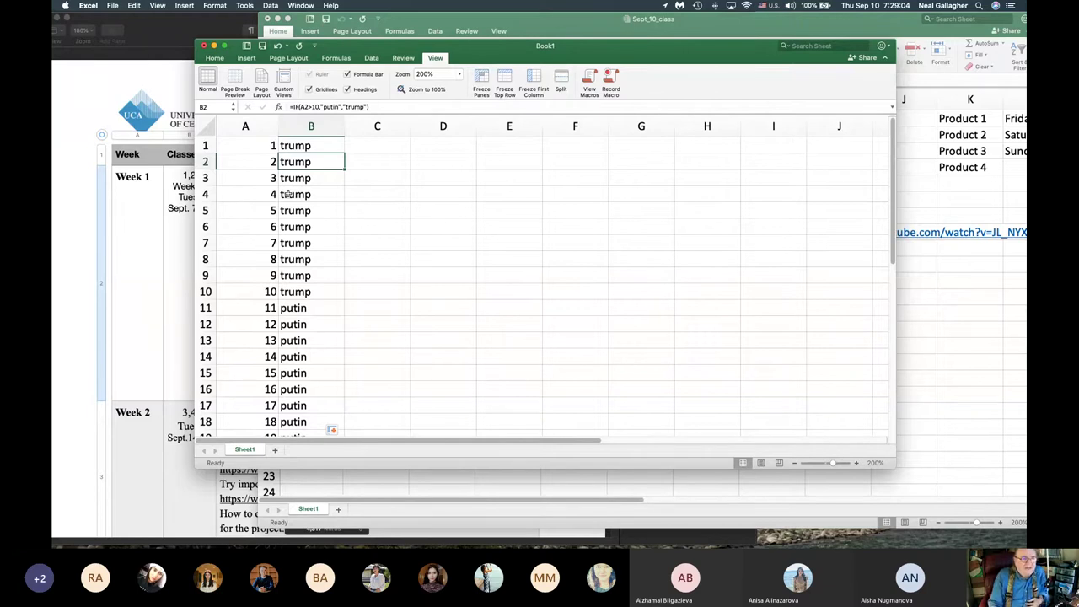
key("super+z")
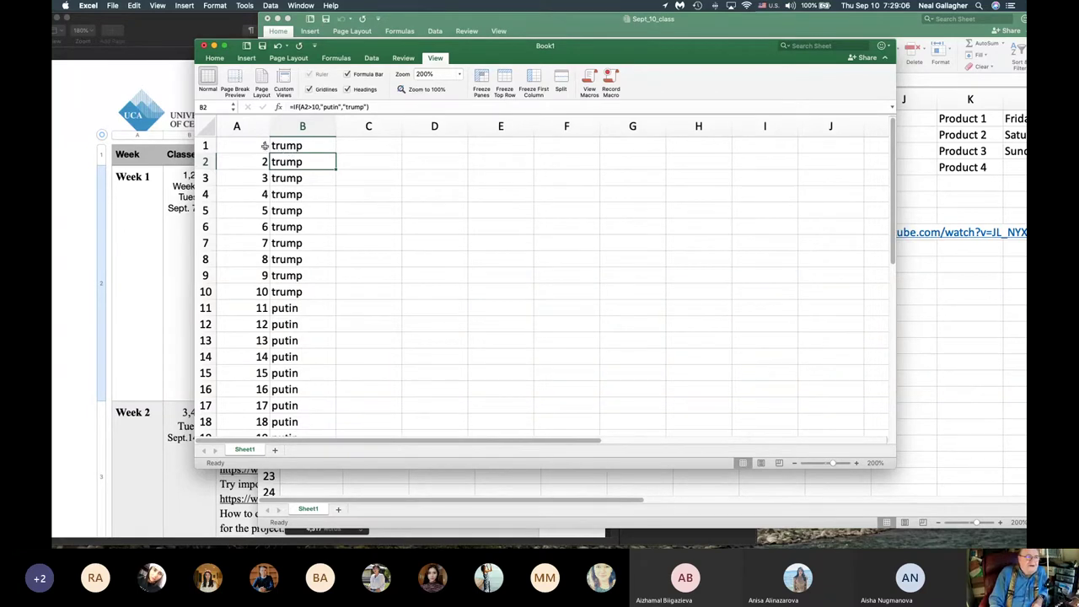
scroll(260, 169, "down", 1)
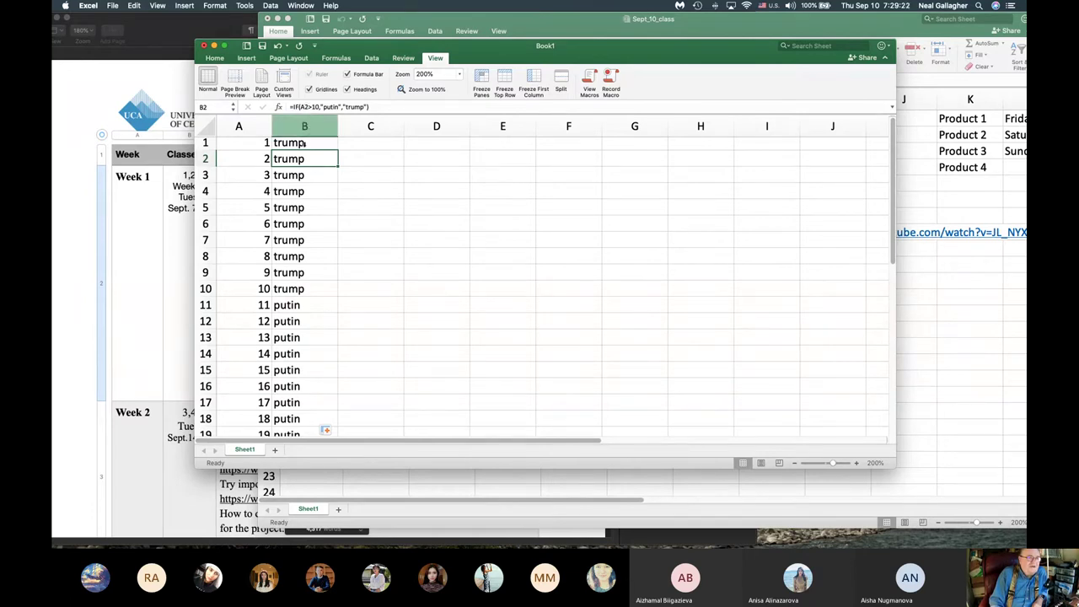
Step: Re-enter the greater-than operator in B1's IF formula
left_click(316, 143)
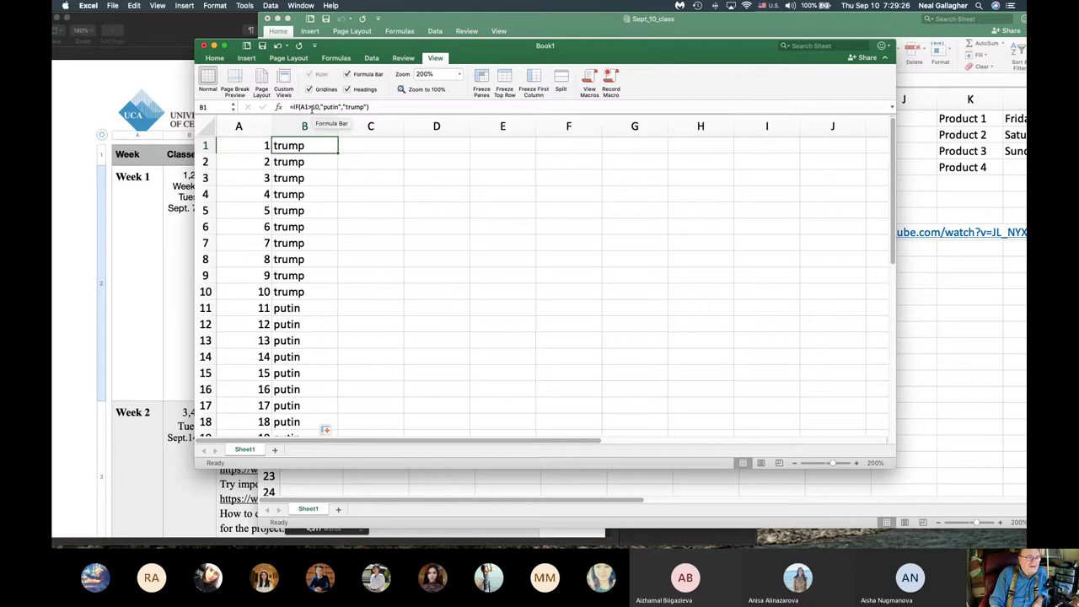
left_click(315, 107)
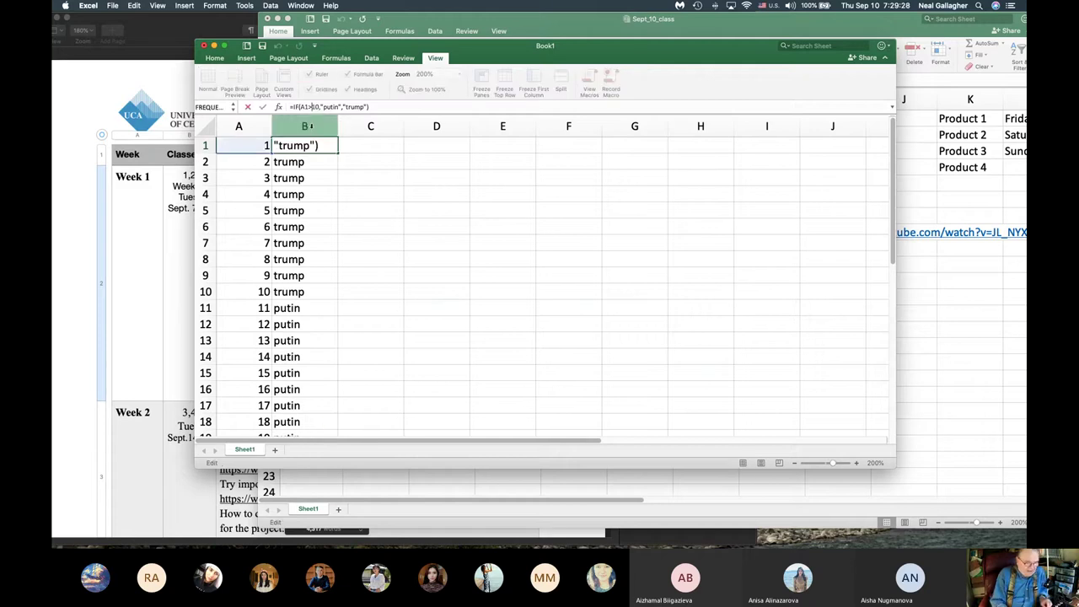
key("BackSpace")
type(">")
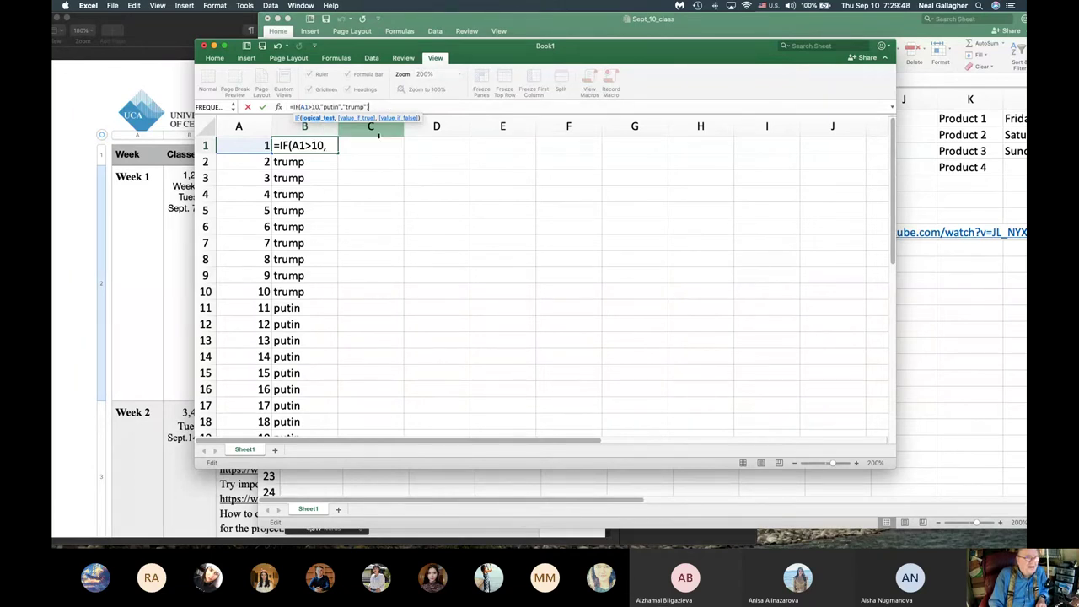
key("Return")
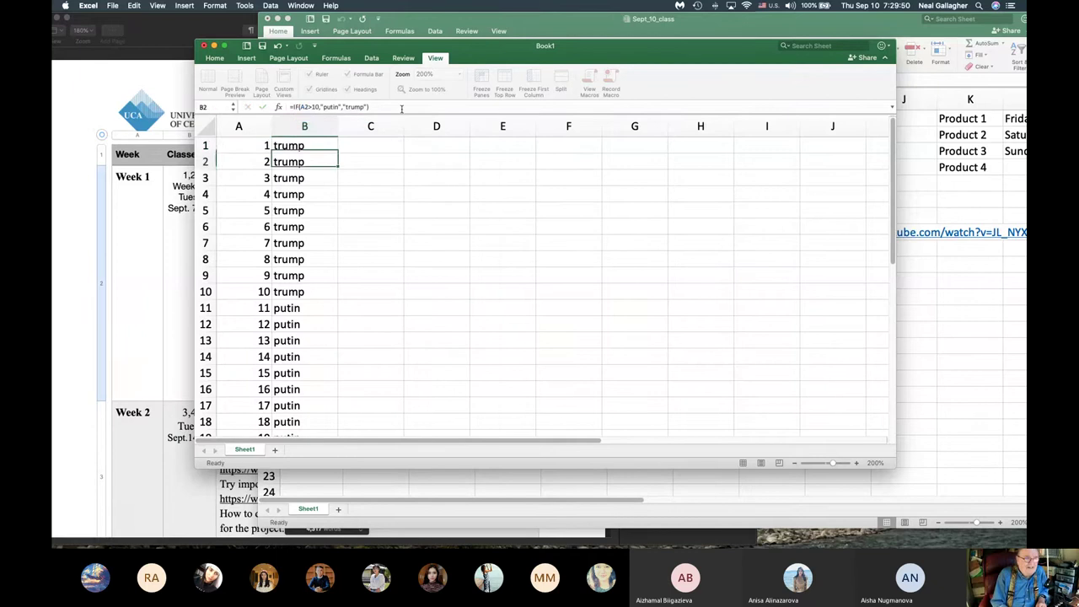
Step: Change the logical test in B1's IF formula to A1>=10
left_click(321, 147)
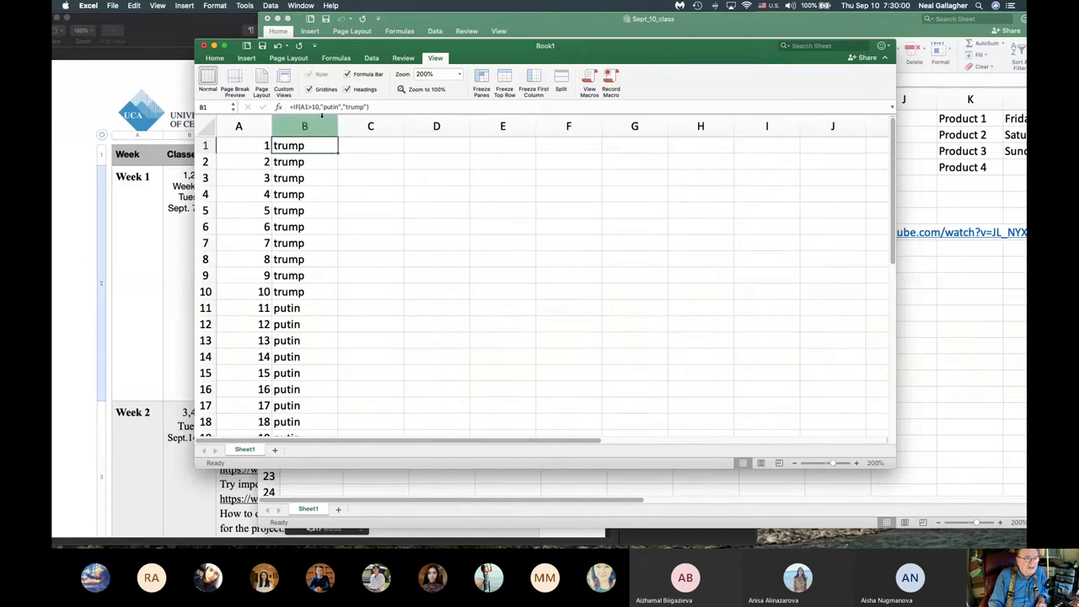
left_click(312, 108)
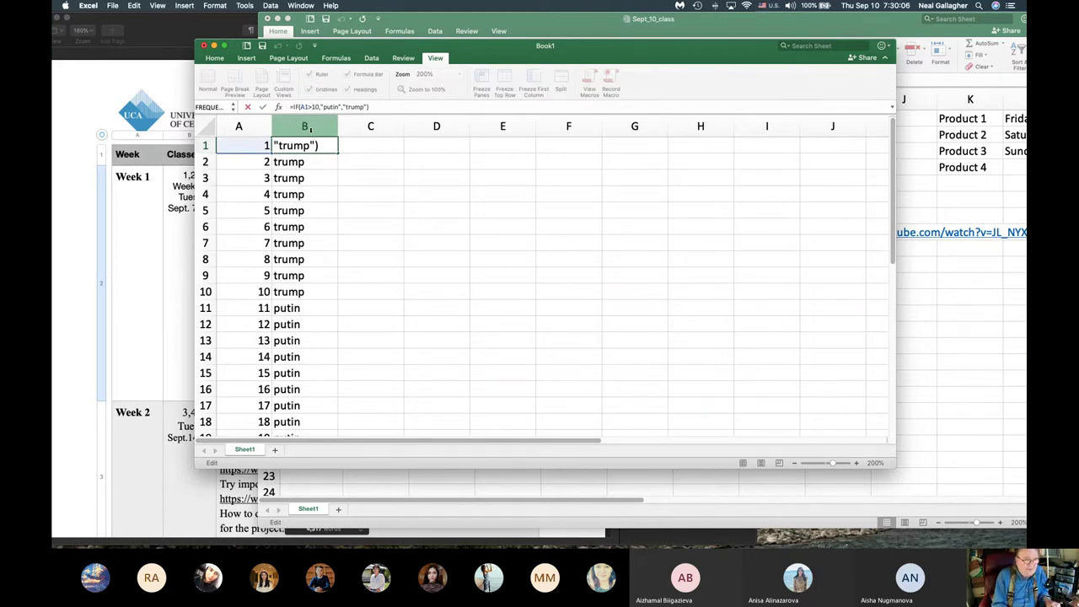
type("=")
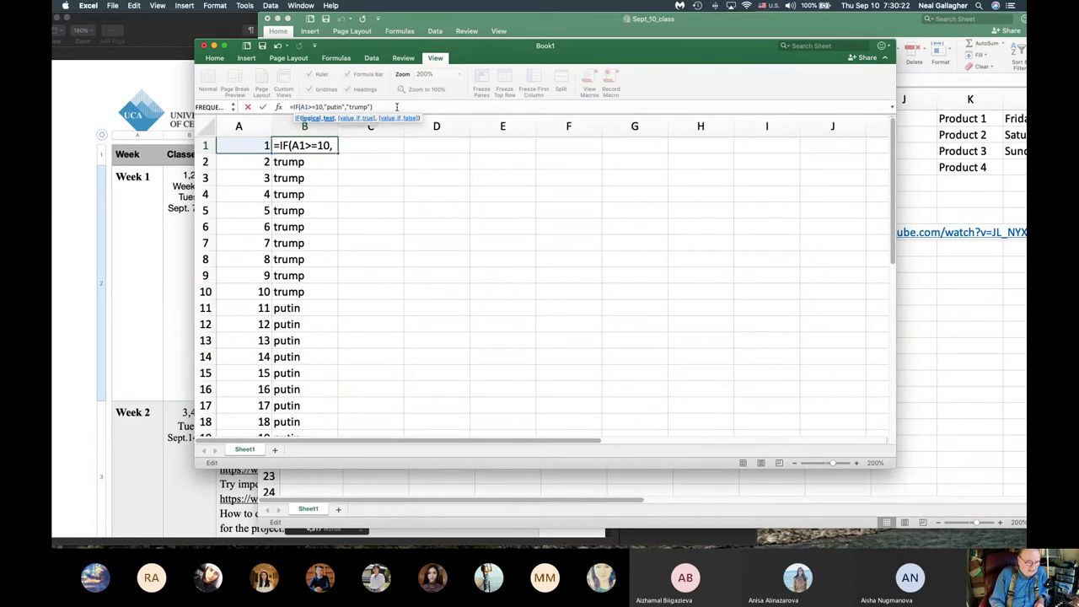
key("Return")
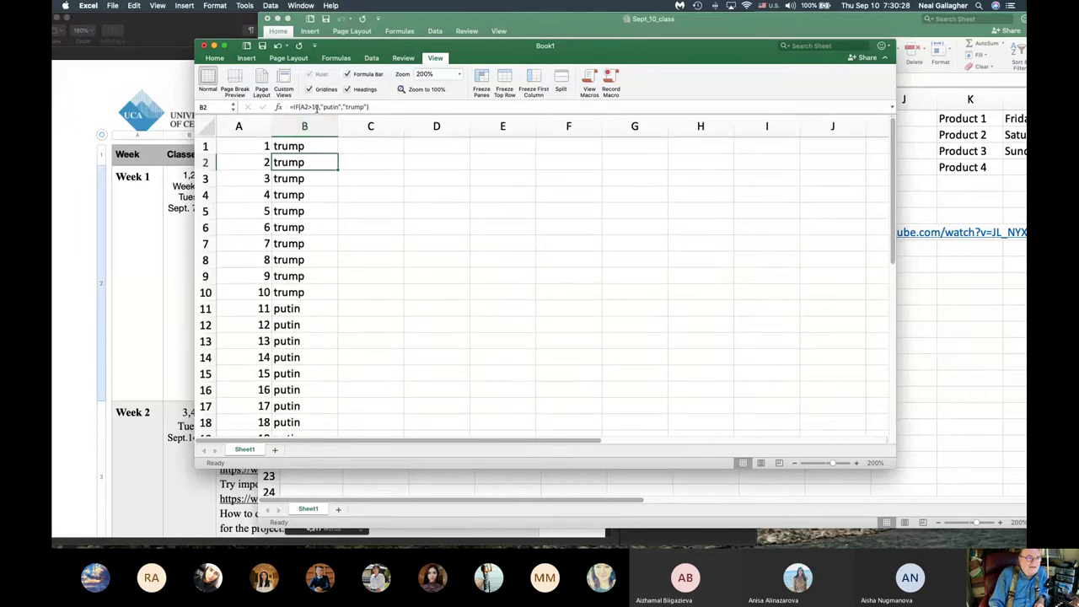
Step: Change the logical test in B2's IF formula to A2>=10
left_click(312, 107)
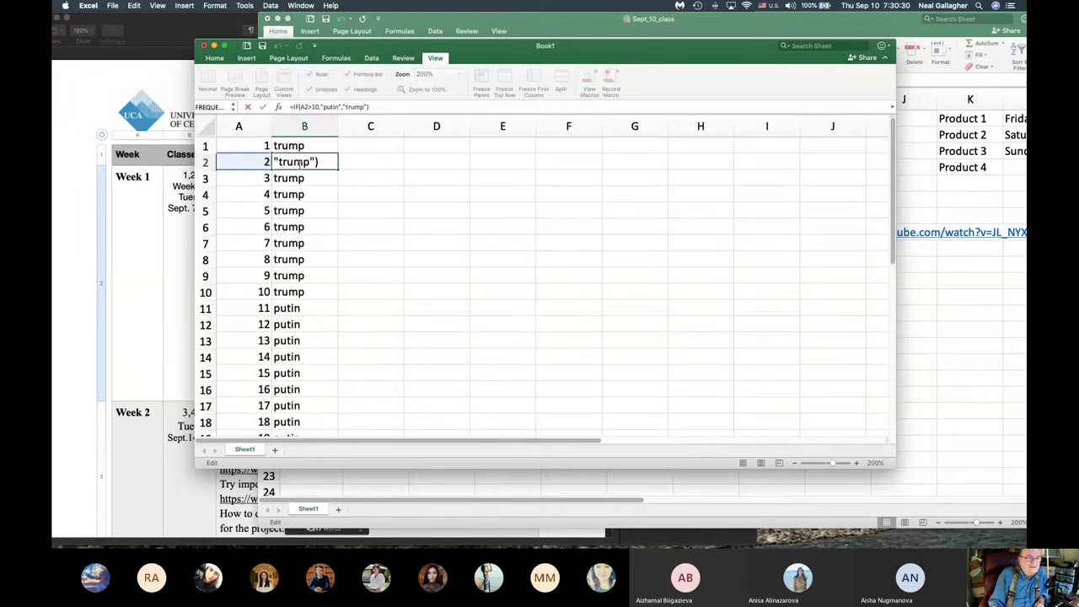
left_click(303, 146)
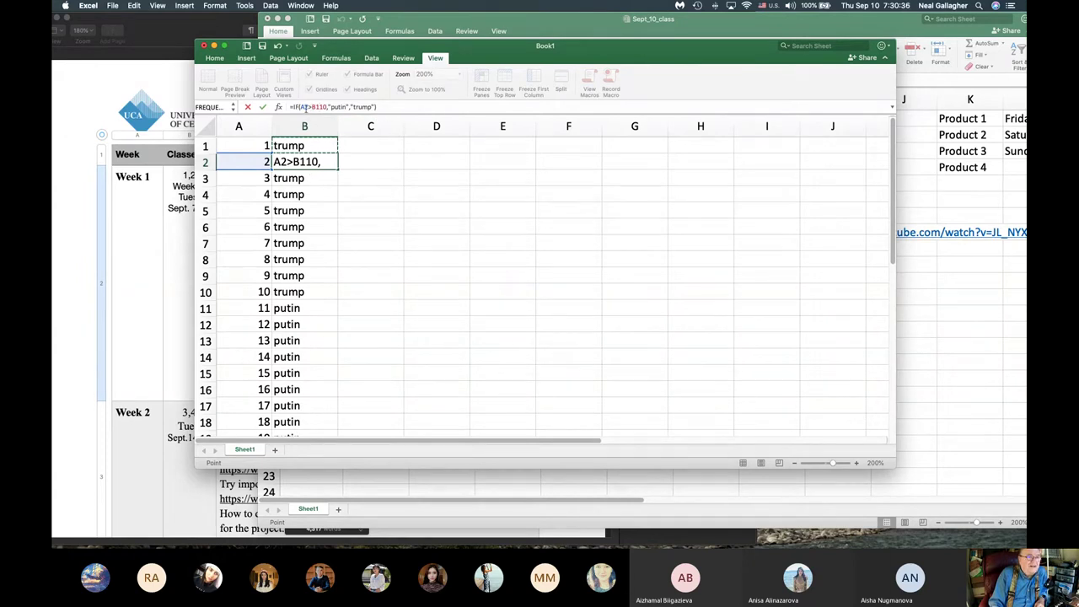
left_click(322, 107)
key("BackSpace")
key("BackSpace")
key("Return")
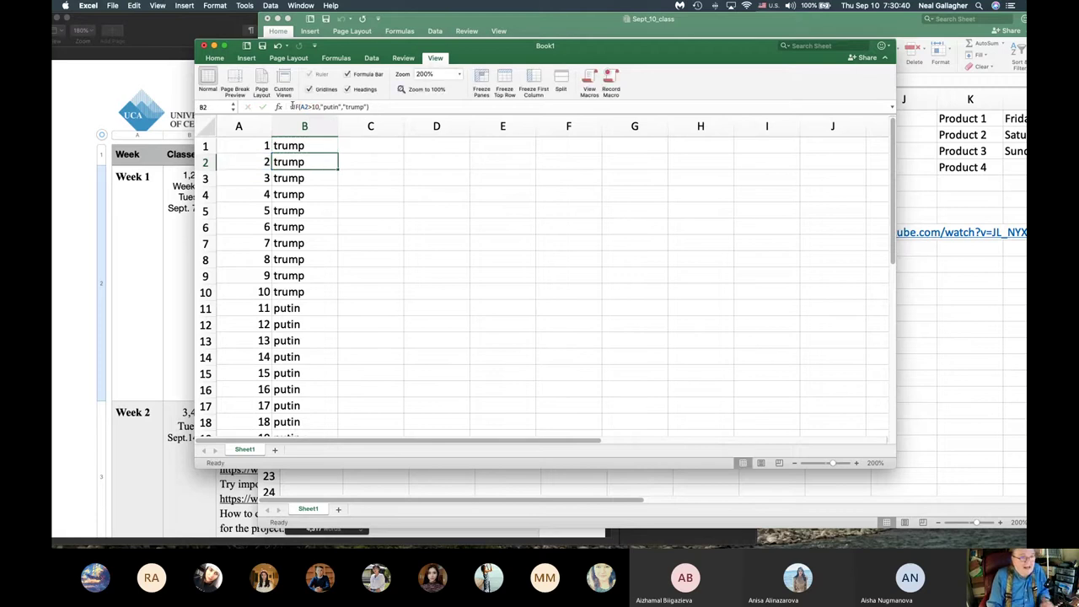
left_click(311, 107)
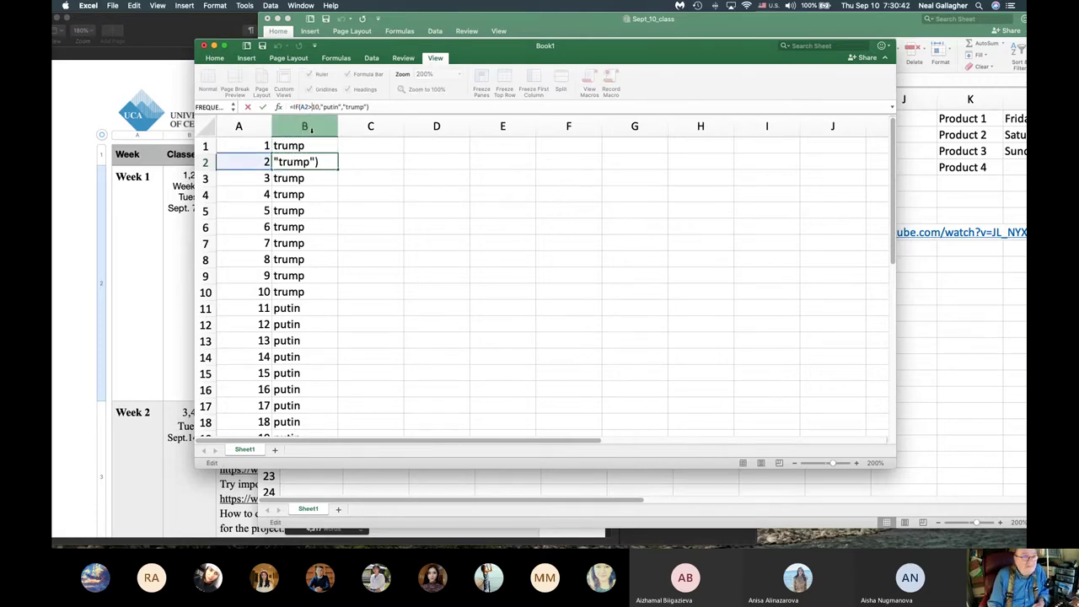
type("=")
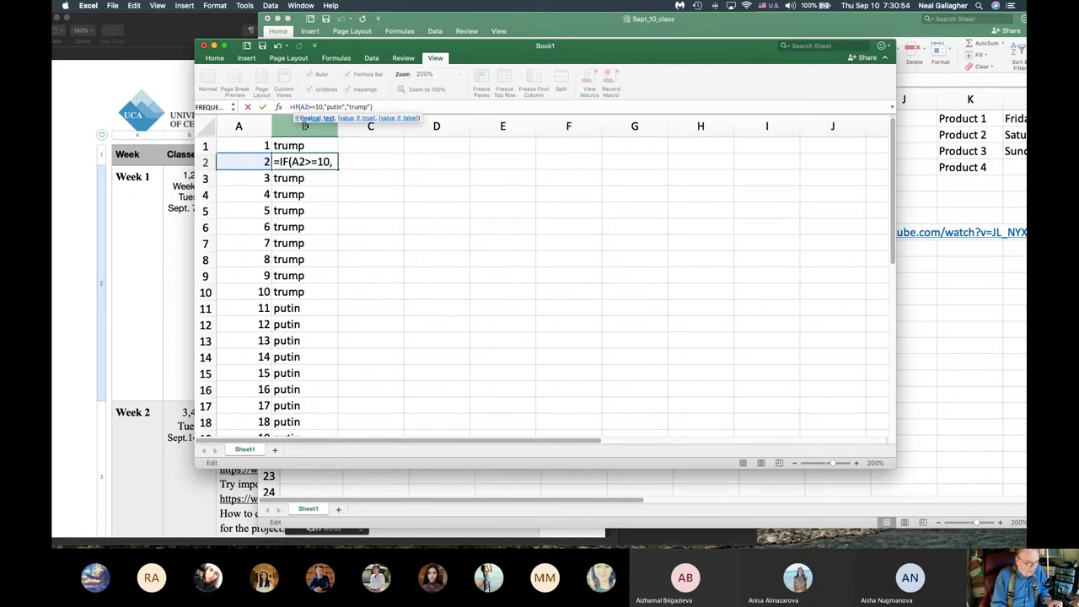
Step: Fill the greater-than-or-equal IF formula from B1 down to B20 and inspect the copied formula in B10
left_click(317, 142)
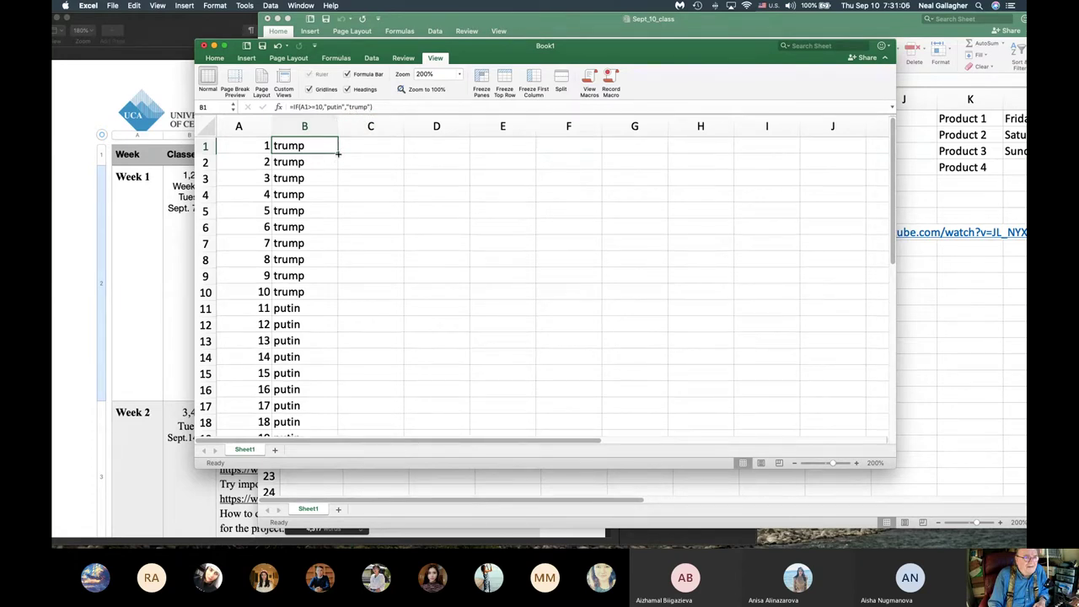
left_click_drag(338, 154, 331, 416)
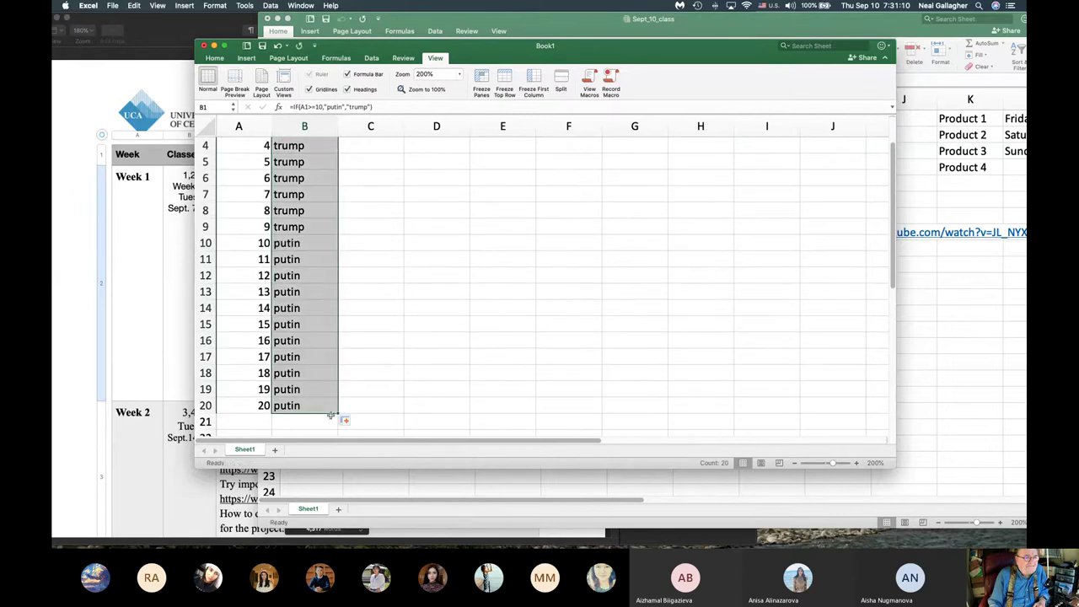
scroll(331, 279, "up", 3)
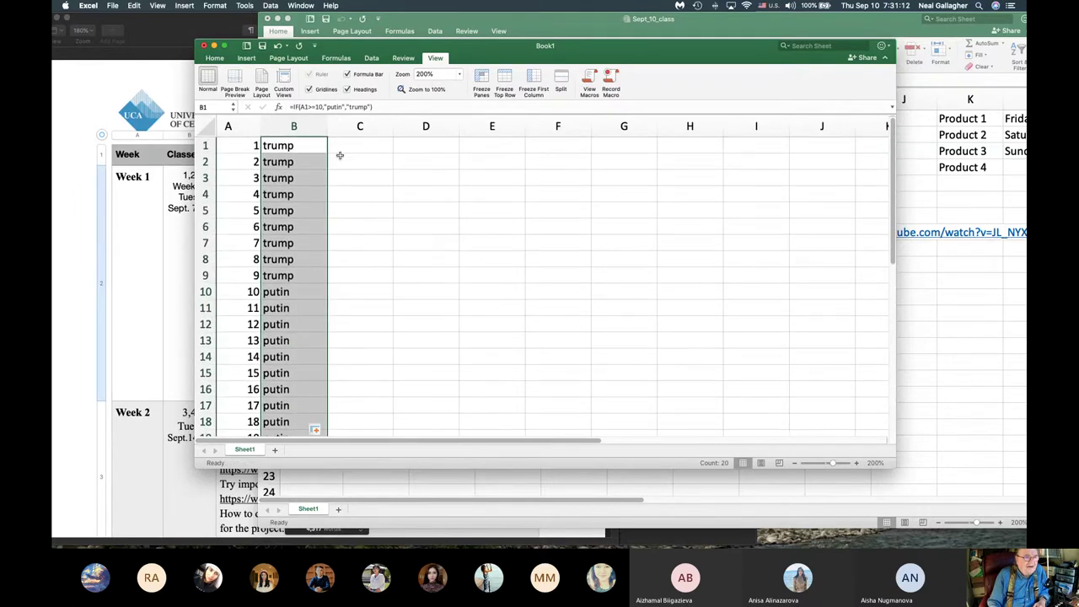
left_click_drag(261, 126, 283, 126)
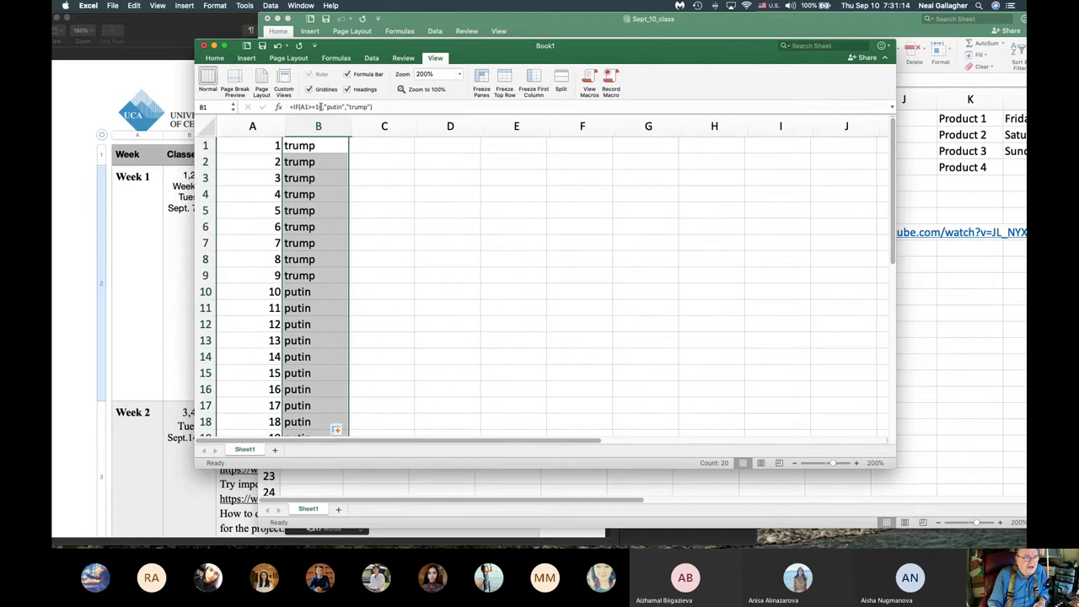
left_click(296, 293)
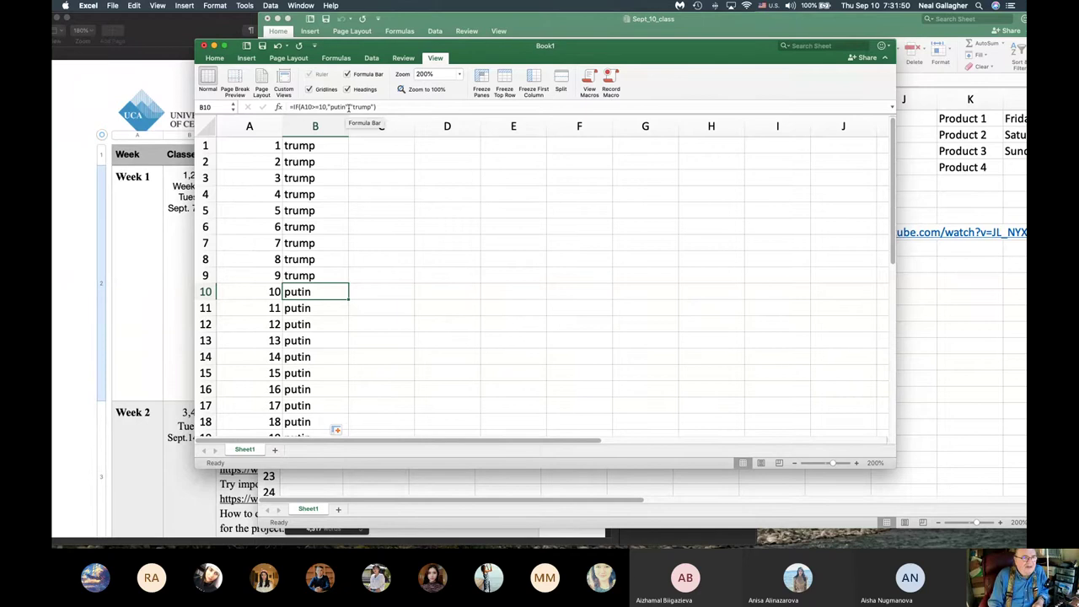
Step: Replace the value-if-true "putin" in B1's IF formula with 0
left_click(321, 150)
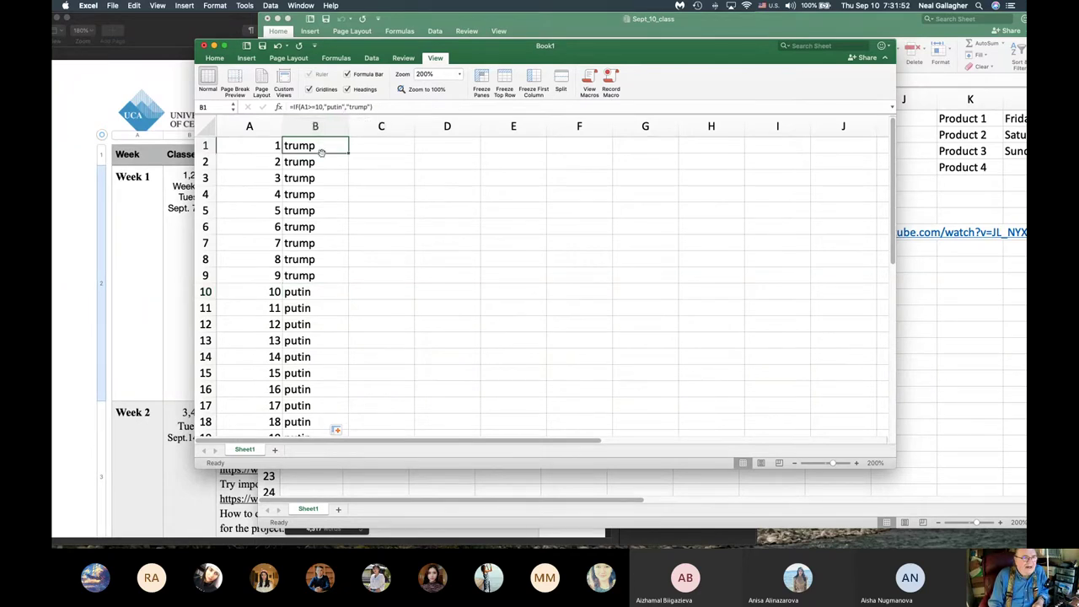
left_click(345, 107)
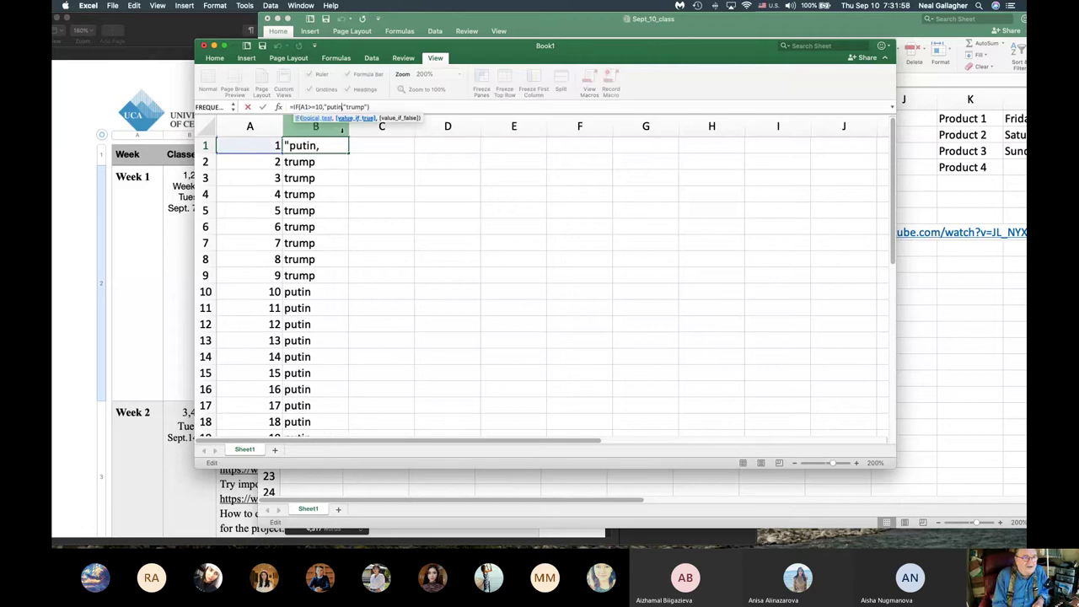
key("BackSpace")
key("BackSpace")
key("BackSpace")
key("BackSpace")
key("BackSpace")
key("BackSpace")
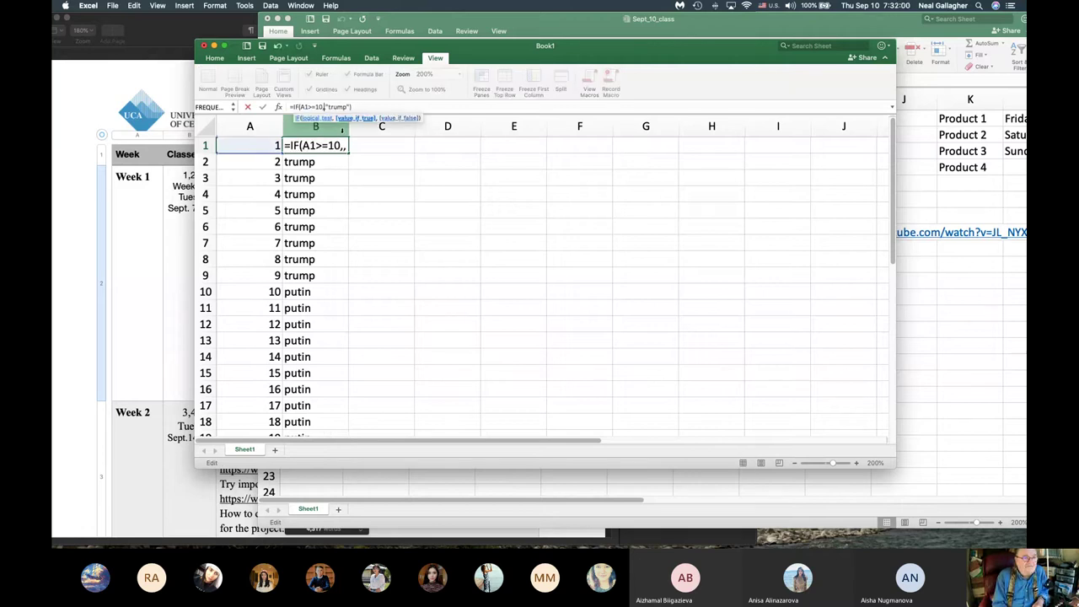
type("0")
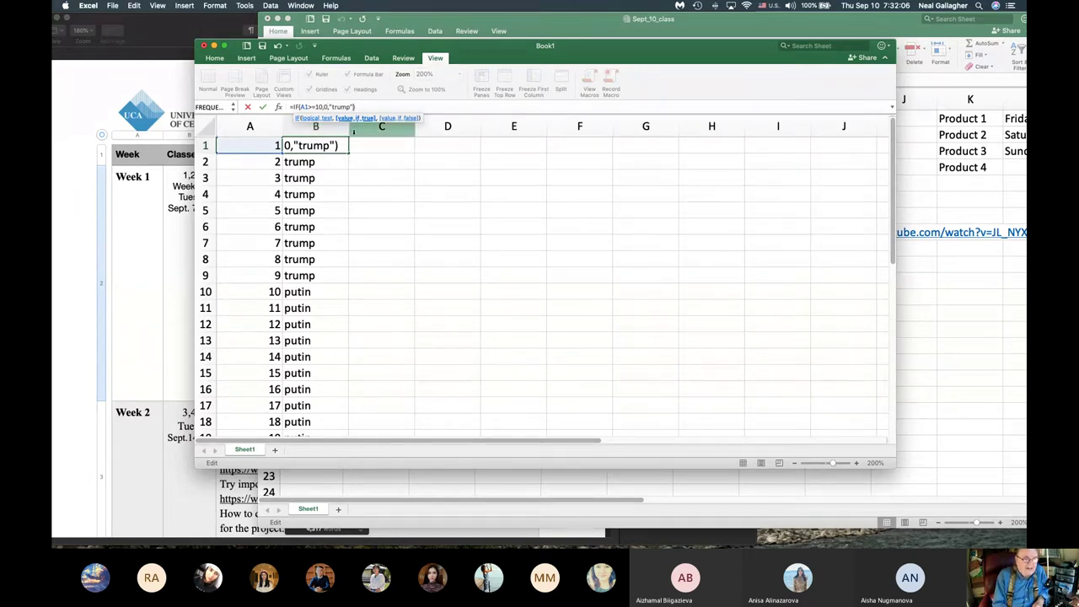
Step: Replace the value-if-false "trump" in B1's IF formula with 1 and commit the formula
key("BackSpace")
key("BackSpace")
key("BackSpace")
key("BackSpace")
key("BackSpace")
key("BackSpace")
key("BackSpace")
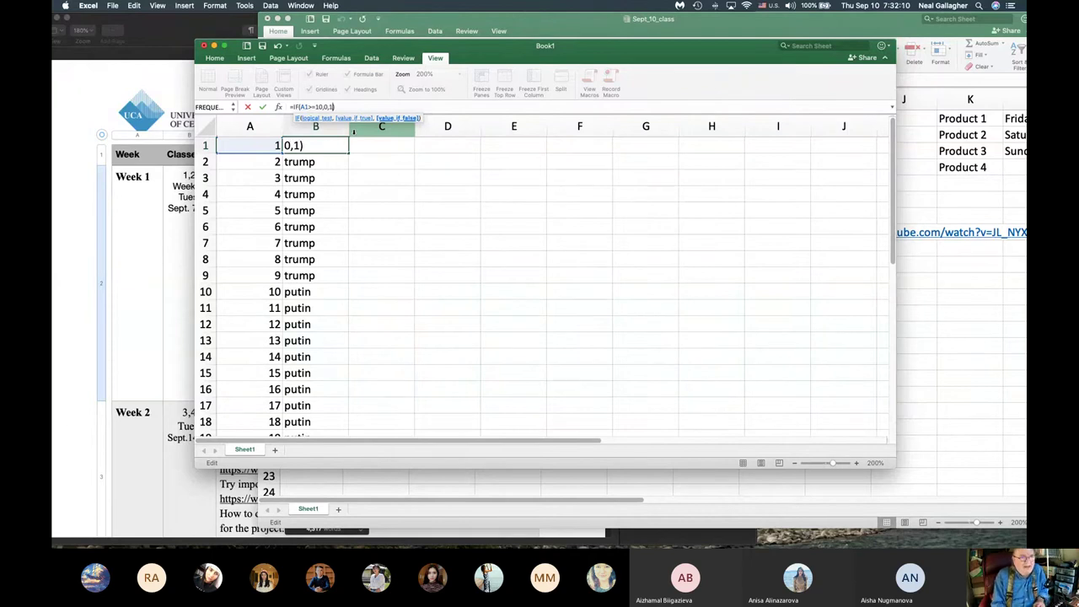
type("1")
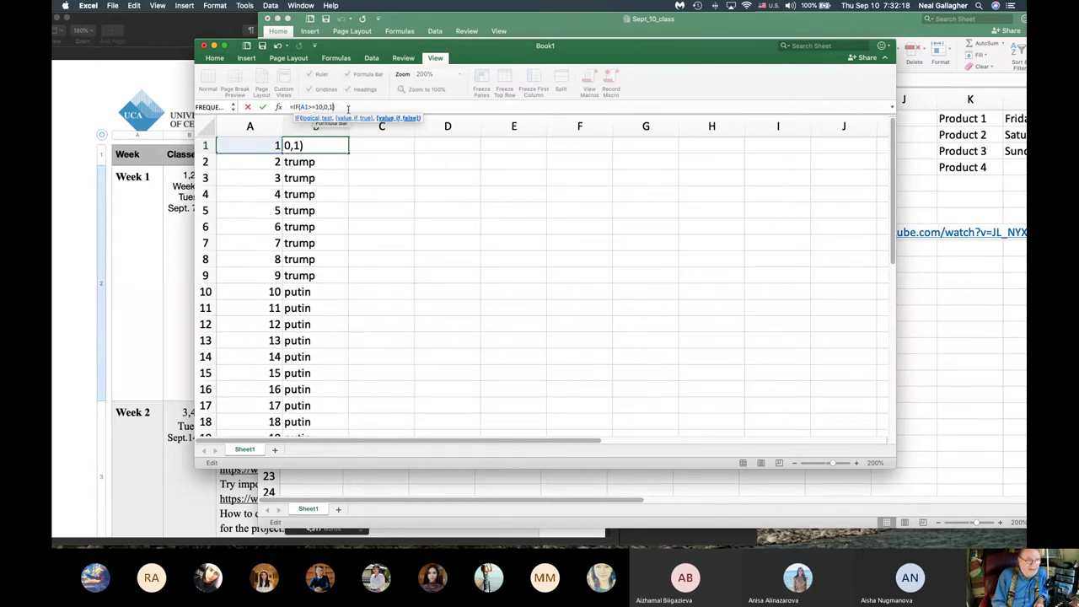
key("Return")
Step: Fill the numeric IF formula from B1 down to B20 and inspect the copied formula in B10
left_click(344, 147)
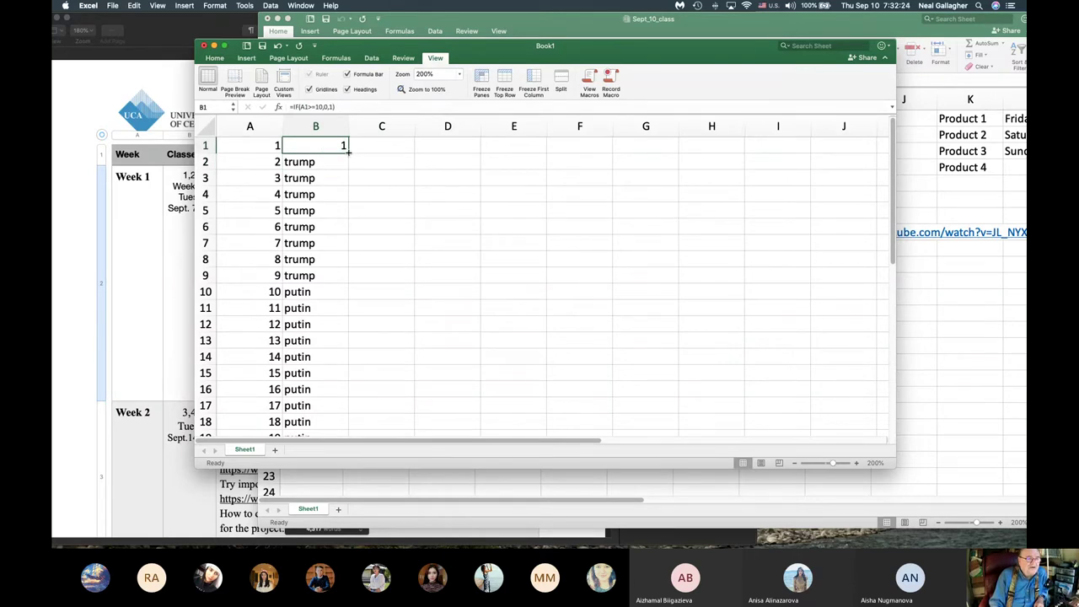
left_click_drag(348, 152, 340, 417)
scroll(325, 328, "up", 3)
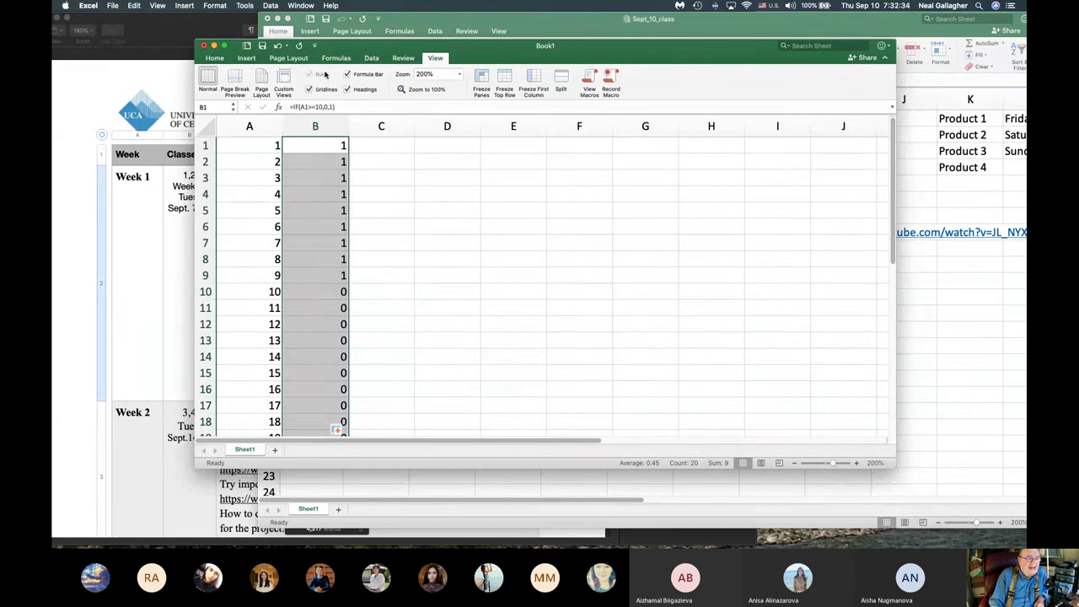
left_click(323, 296)
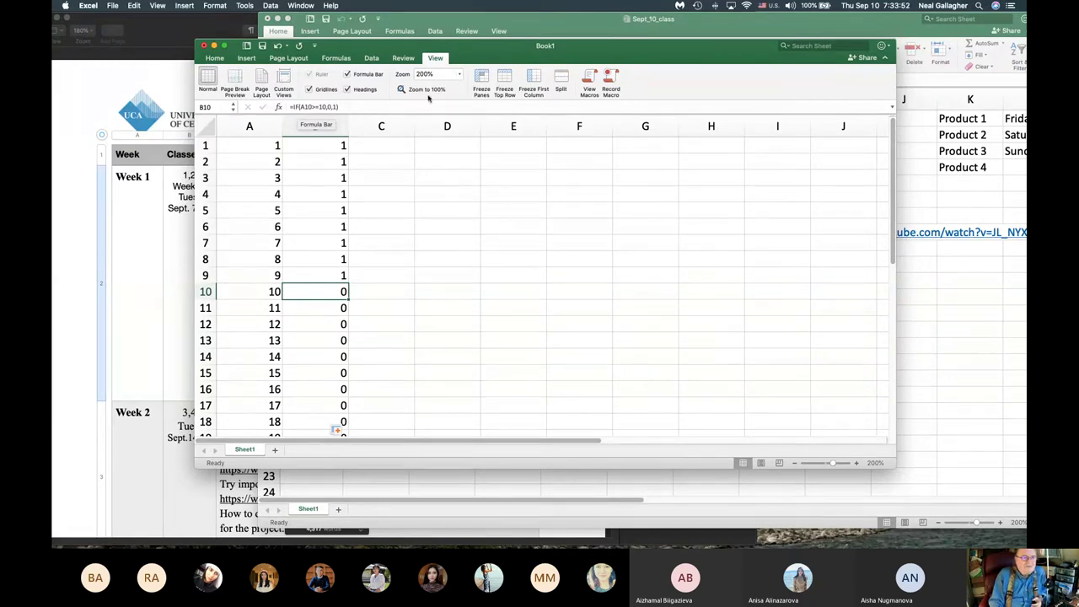
Step: Move the Sept_10_class workbook window aside and return to the Book1 workbook
left_click(732, 22)
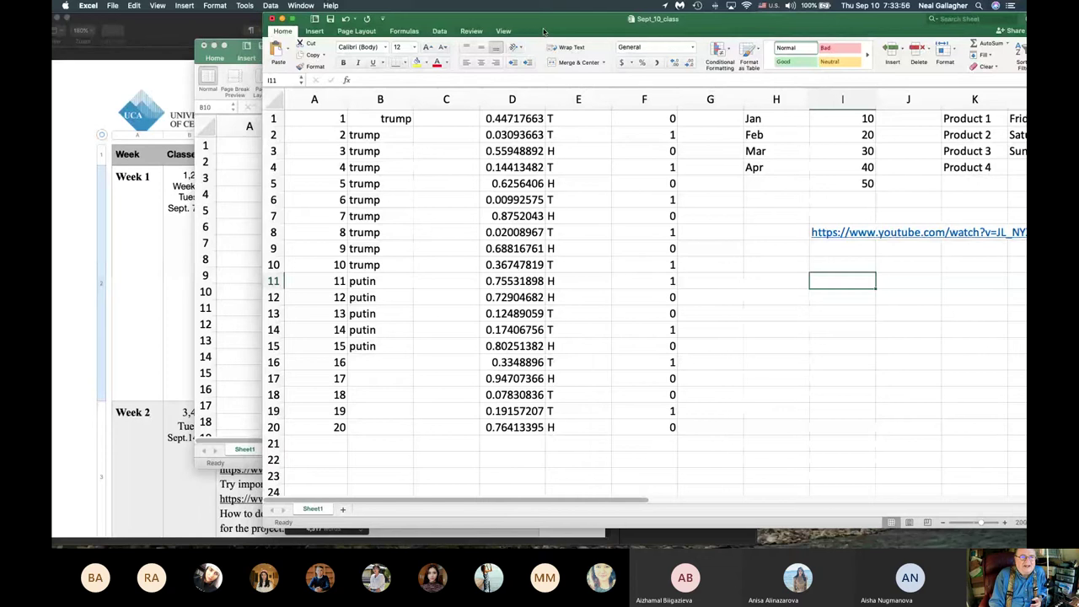
double_click(756, 22)
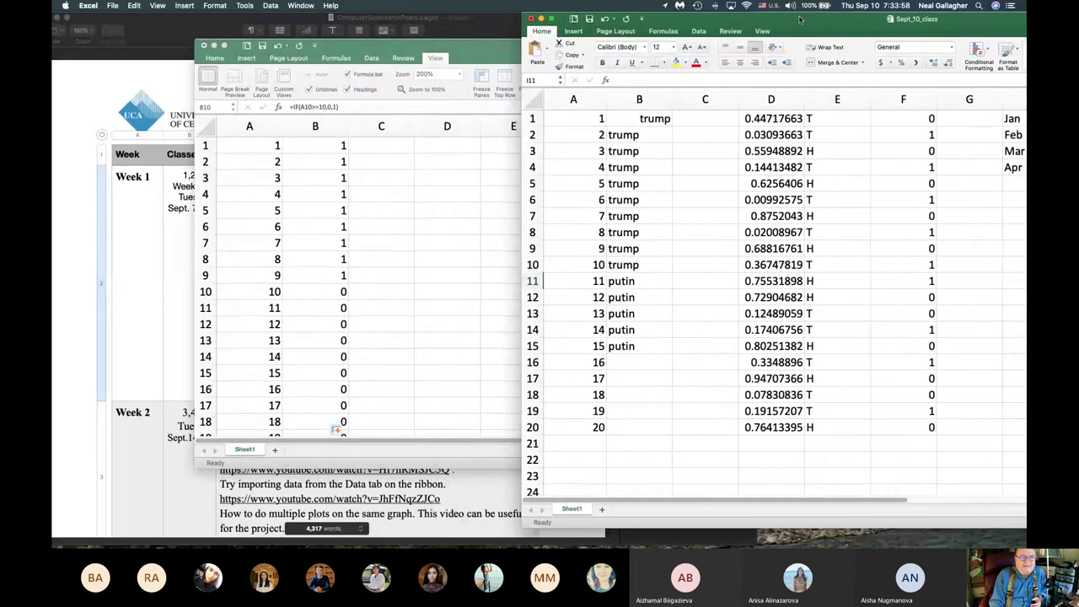
double_click(497, 53)
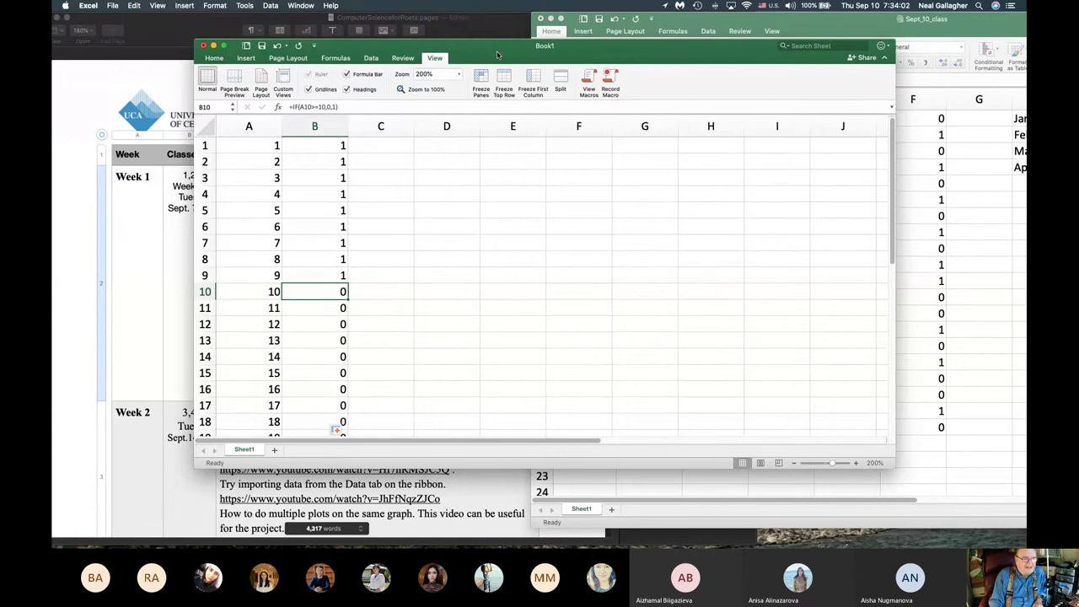
Step: Enter the formula =rand without parentheses in cell D1
left_click(429, 150)
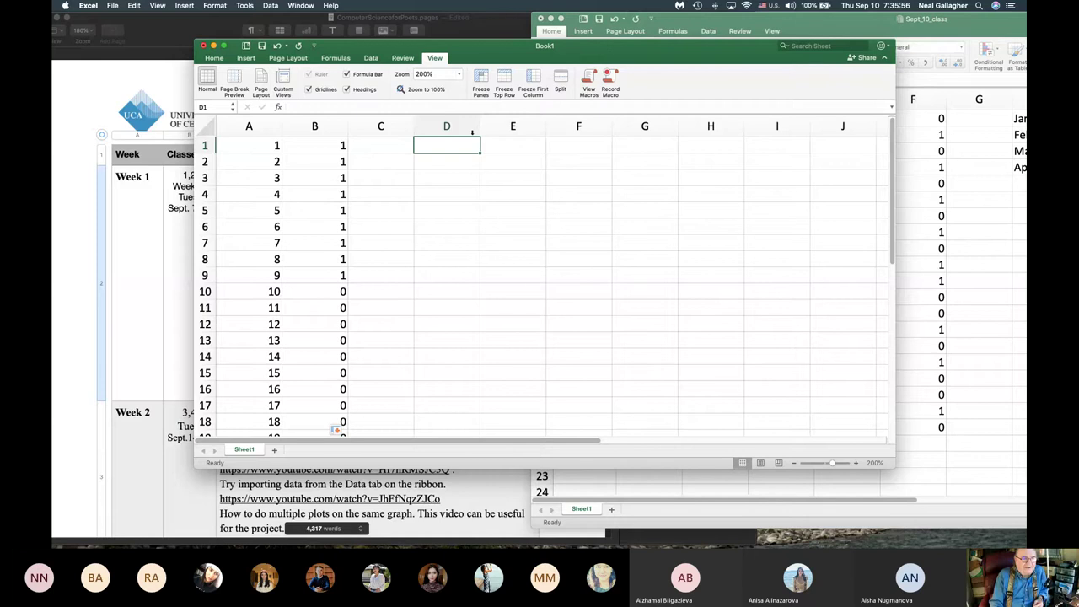
left_click(443, 148)
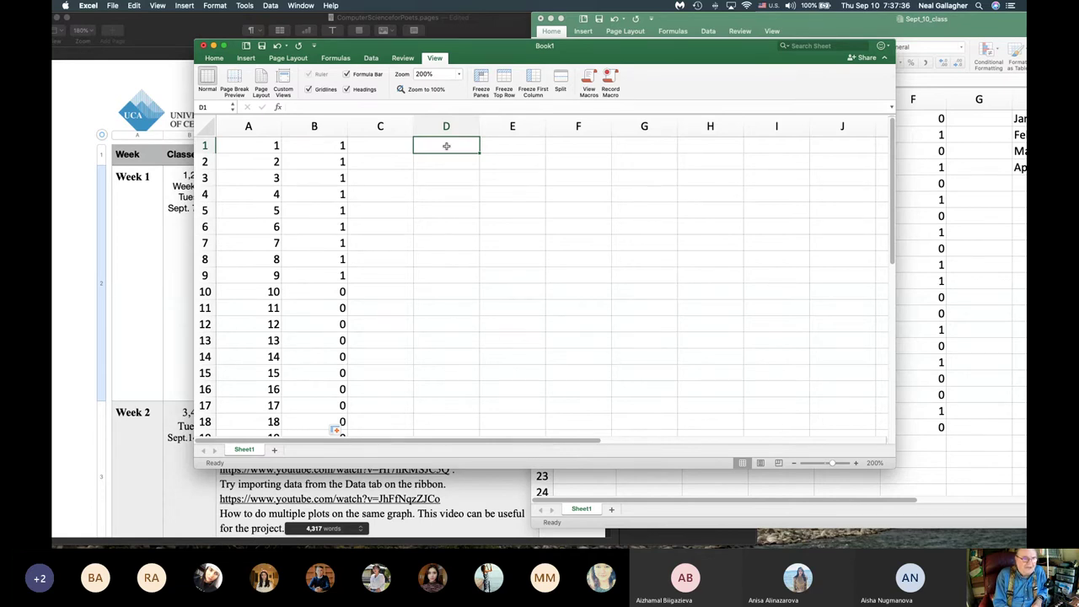
type("=")
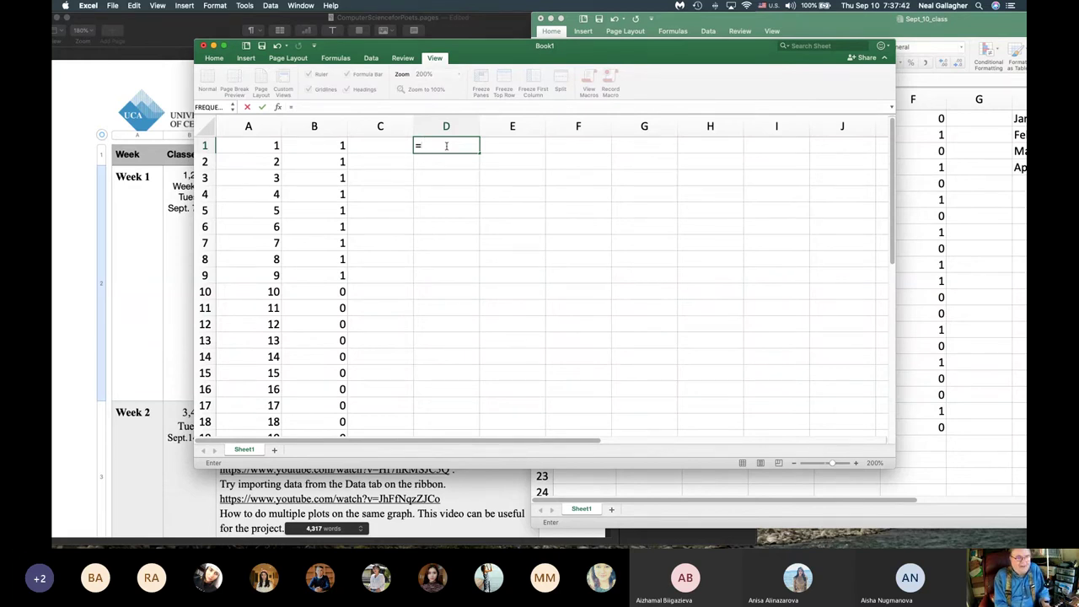
type("ra")
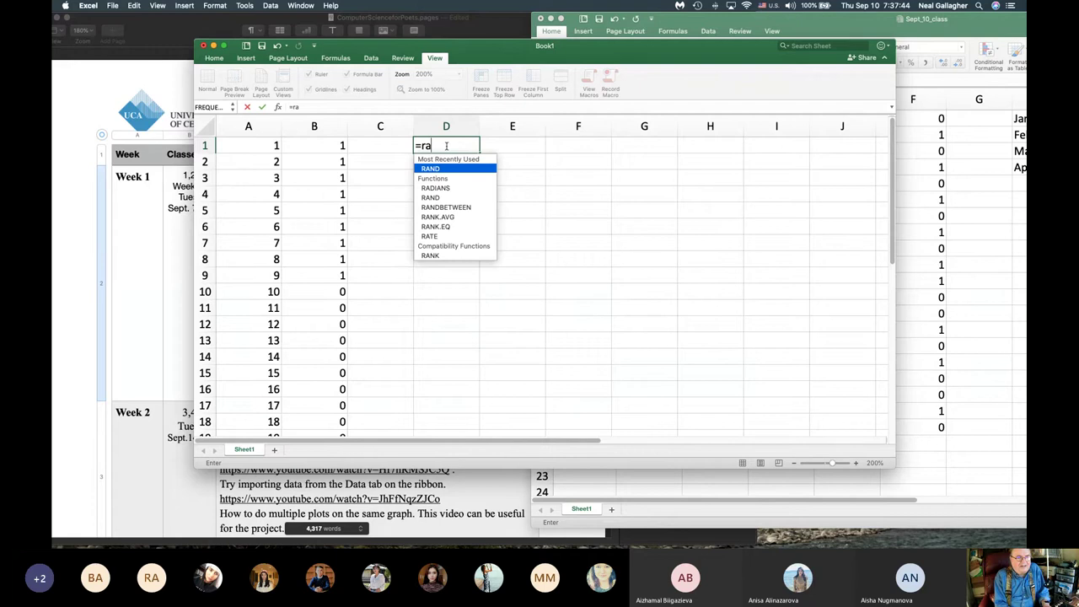
type("nd")
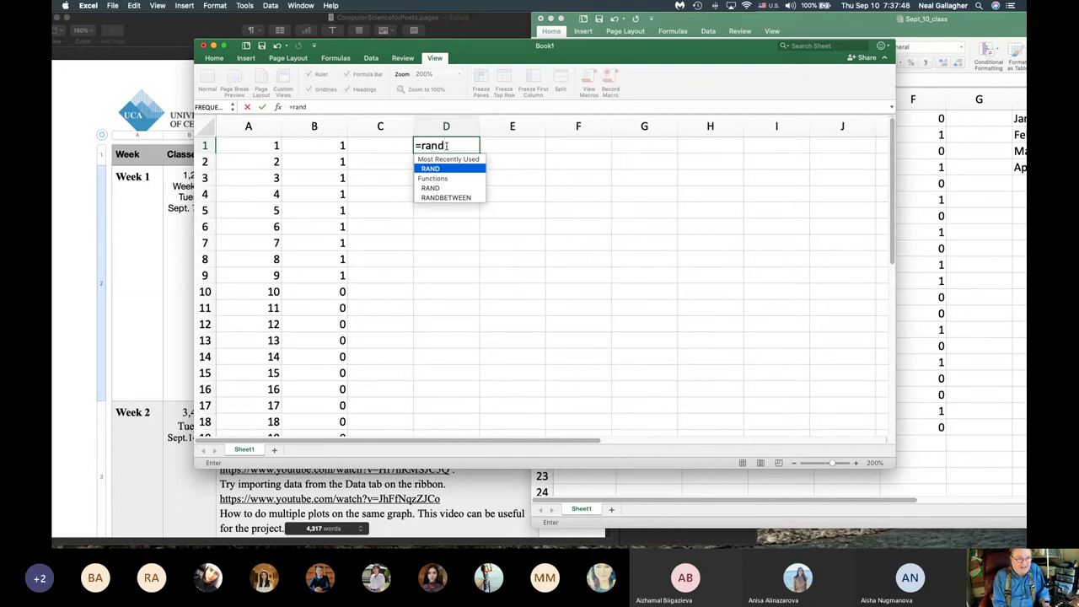
key("Return")
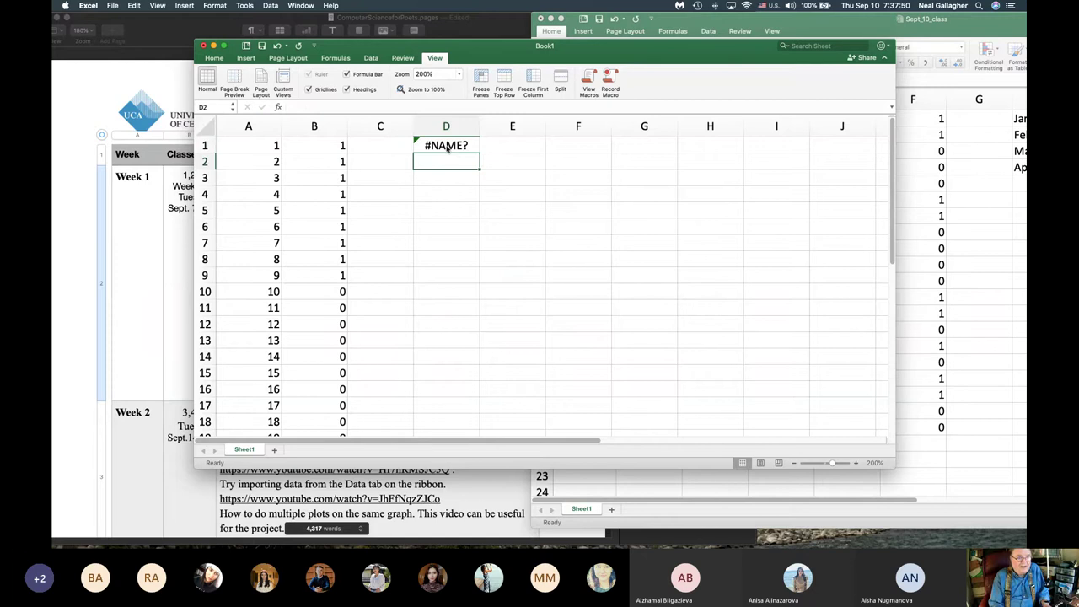
Step: Complete D1's random-number formula with empty parentheses so it reads =rand()
left_click(448, 146)
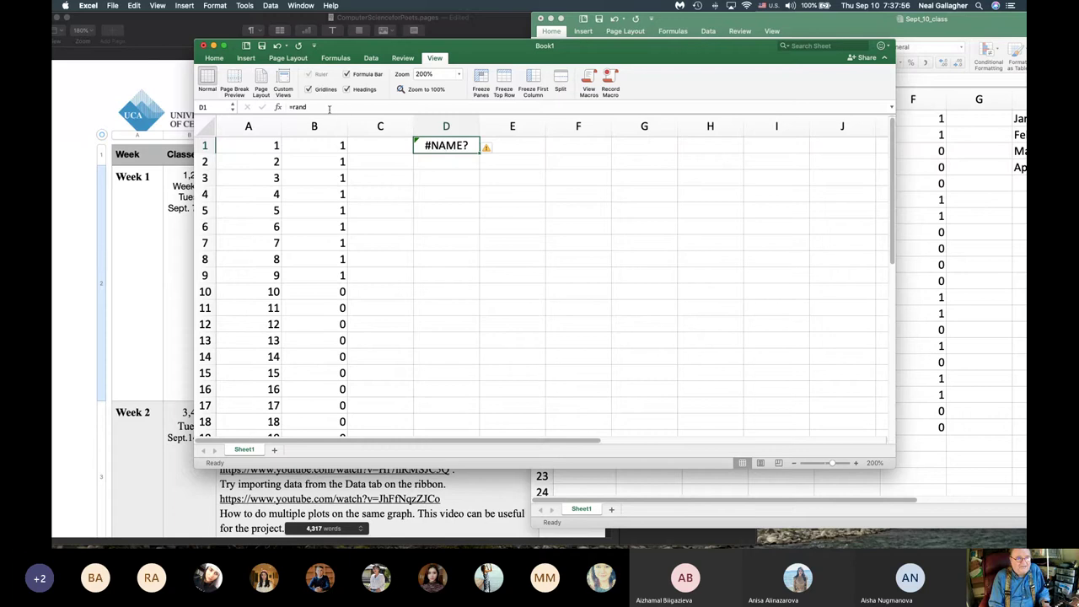
left_click(320, 106)
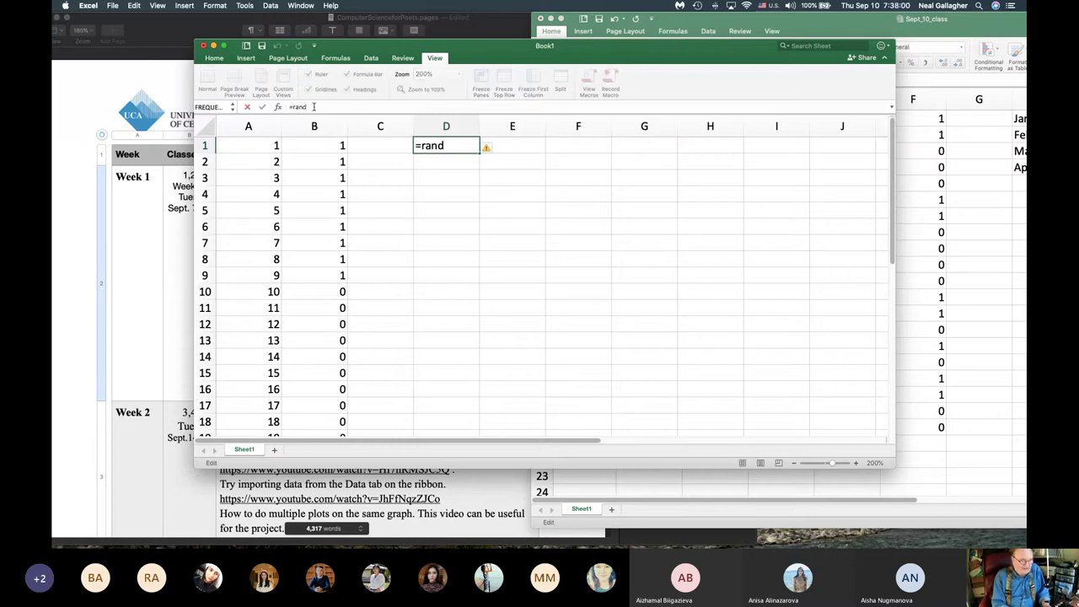
type("()")
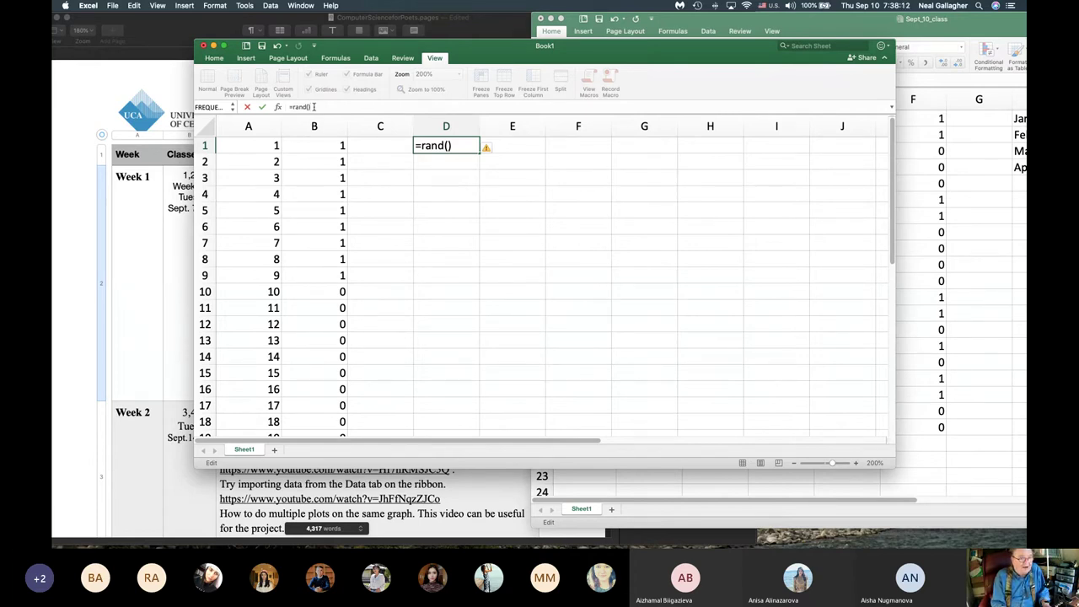
key("Return")
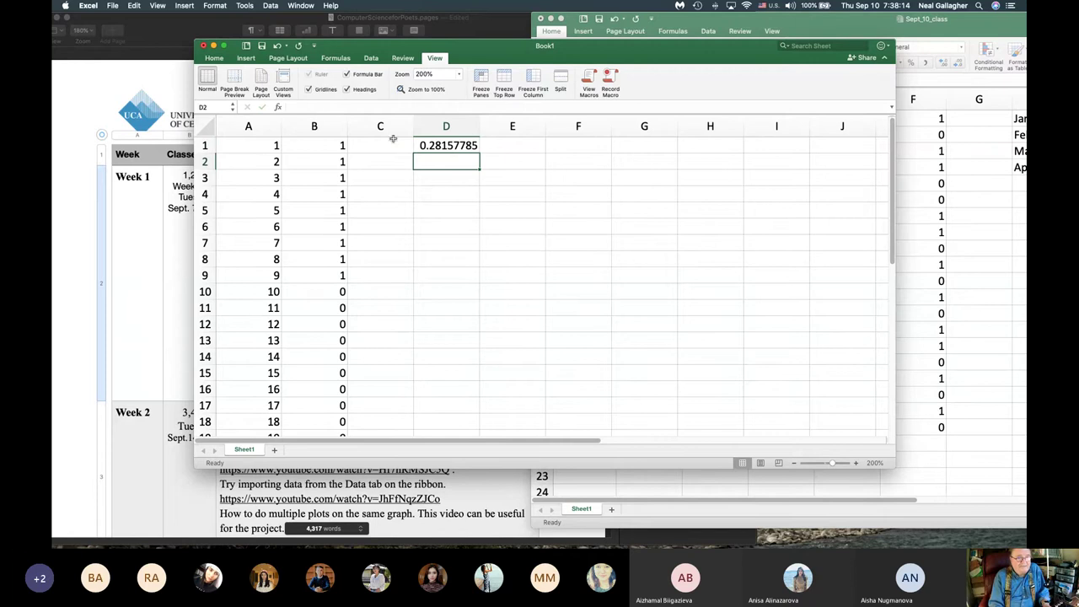
Step: Fill the RAND formula from D1 down to D20 and inspect the copied formulas in D7 and D8
left_click(453, 146)
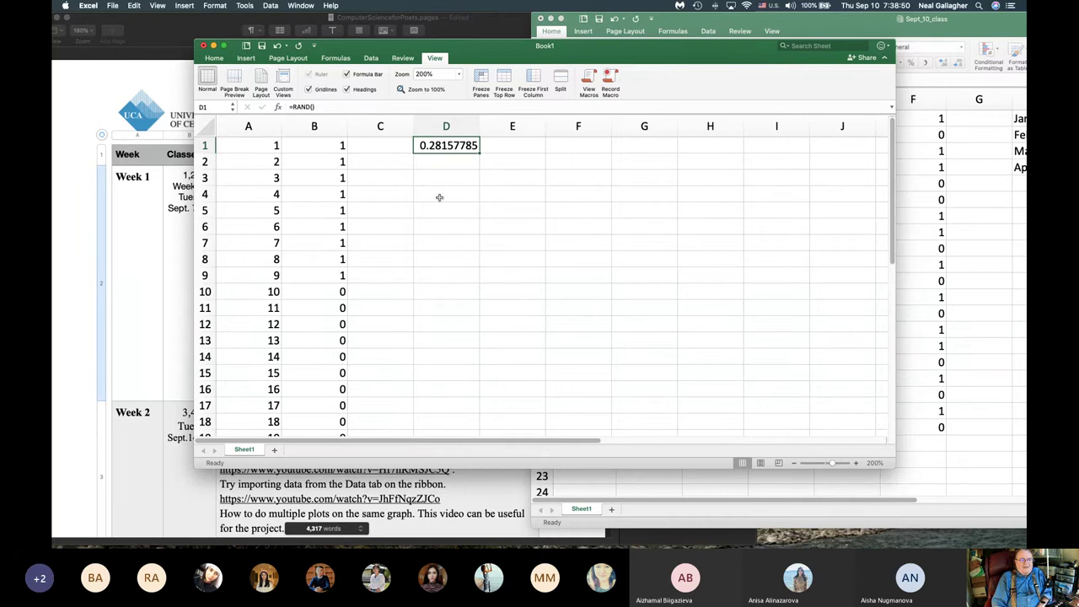
scroll(302, 210, "down", 3)
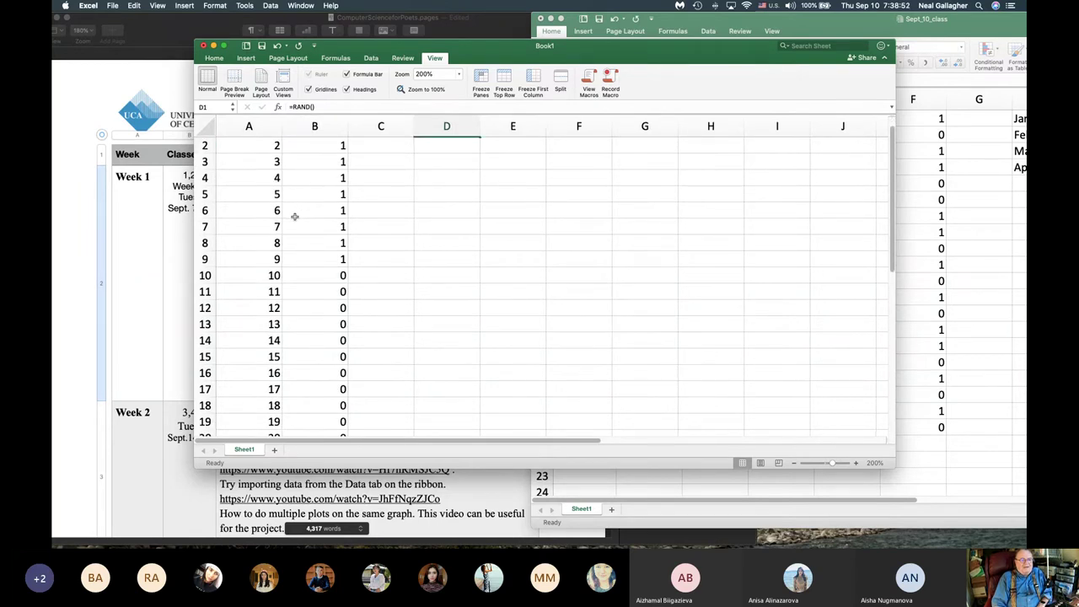
scroll(295, 219, "up", 3)
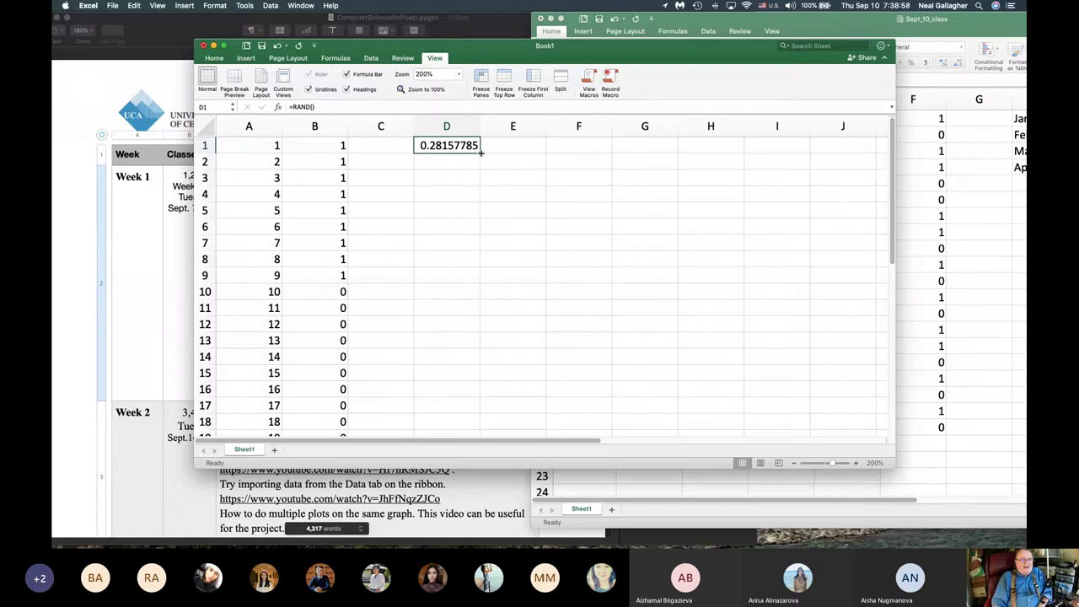
left_click_drag(478, 153, 478, 412)
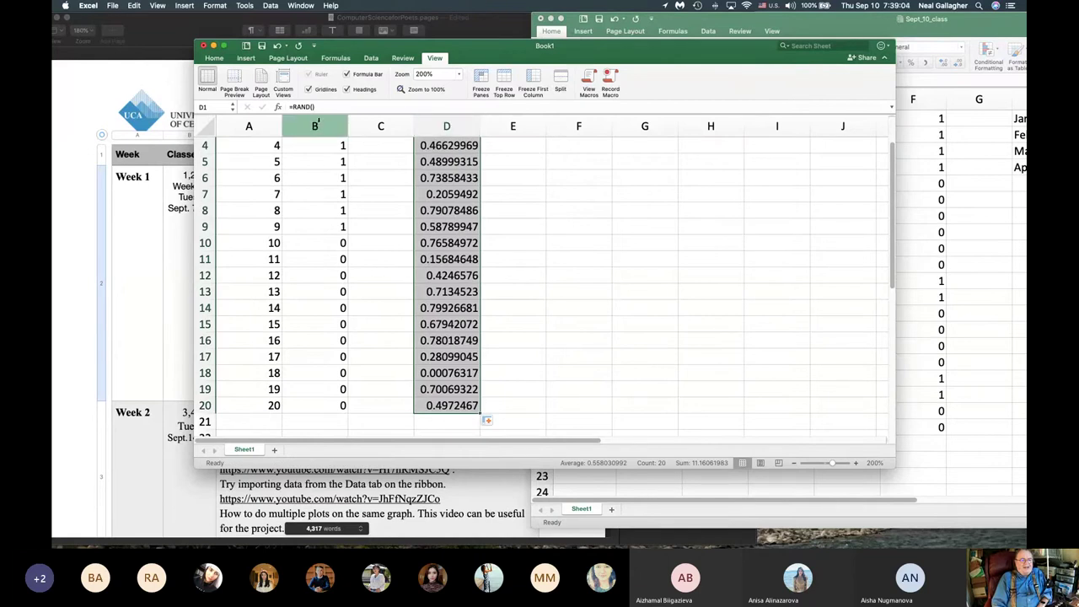
left_click(462, 195)
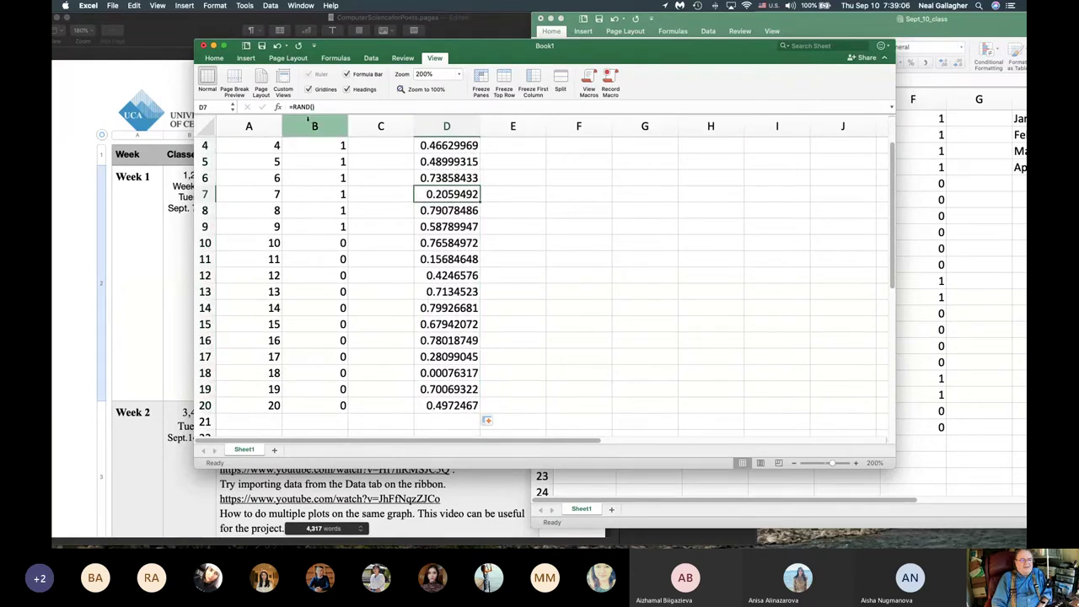
left_click(419, 210)
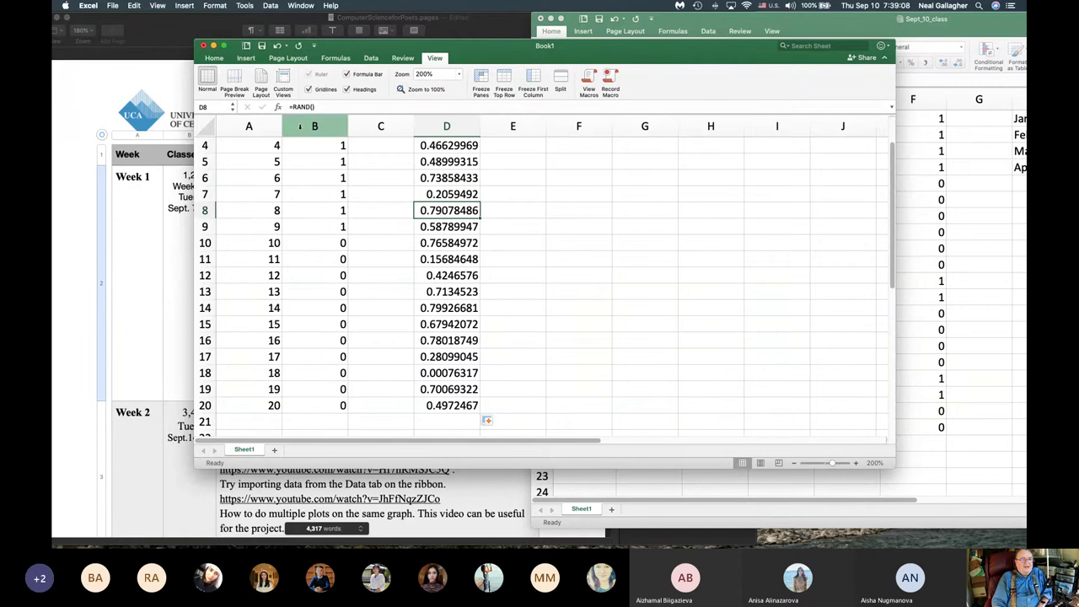
scroll(429, 218, "up", 1)
scroll(428, 217, "up", 3)
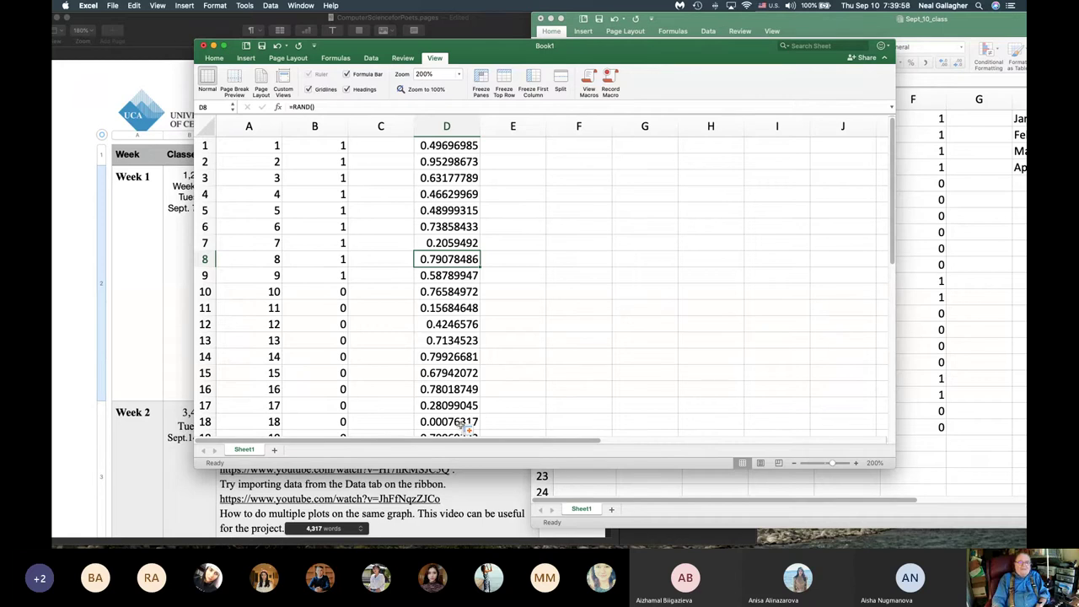
Step: Enter the formula =if(D1<0.5,"H","T") in cell E1 to turn the random number into heads or tails
left_click(520, 147)
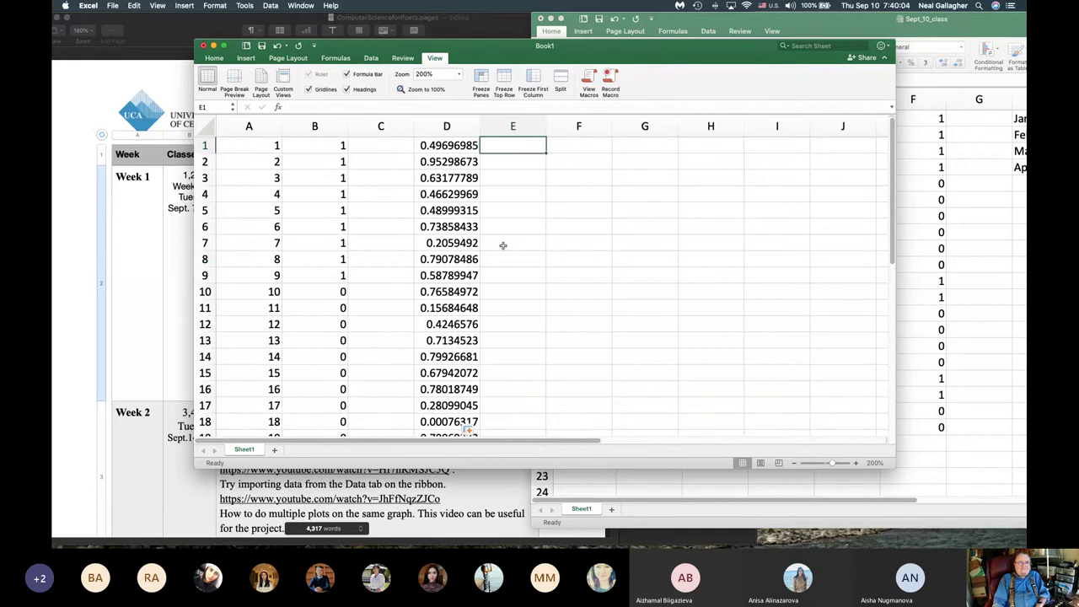
type("=")
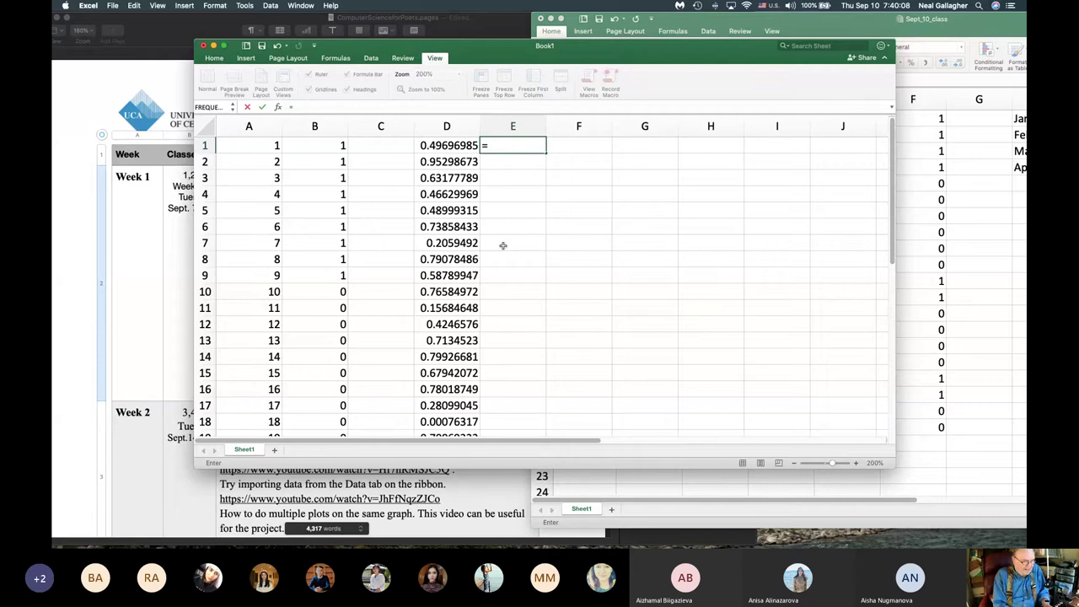
type("if")
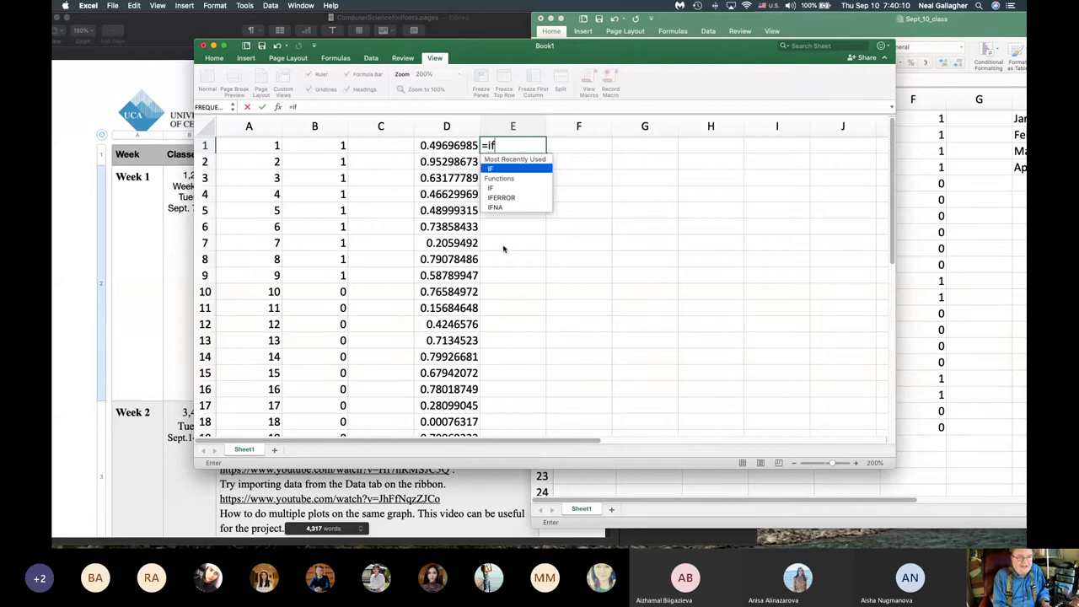
type("(")
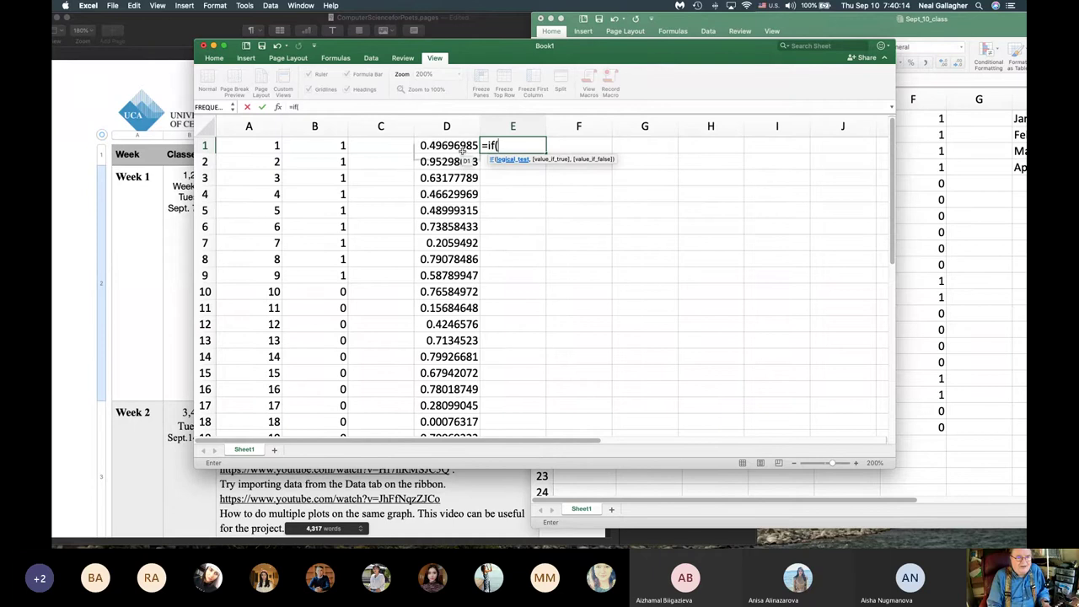
left_click(450, 145)
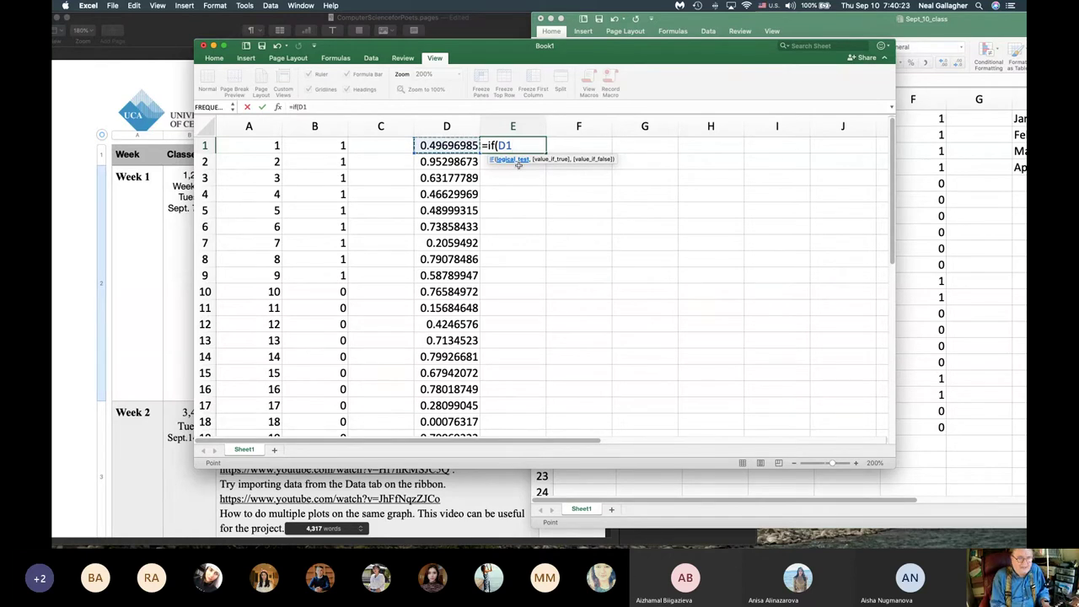
type("<")
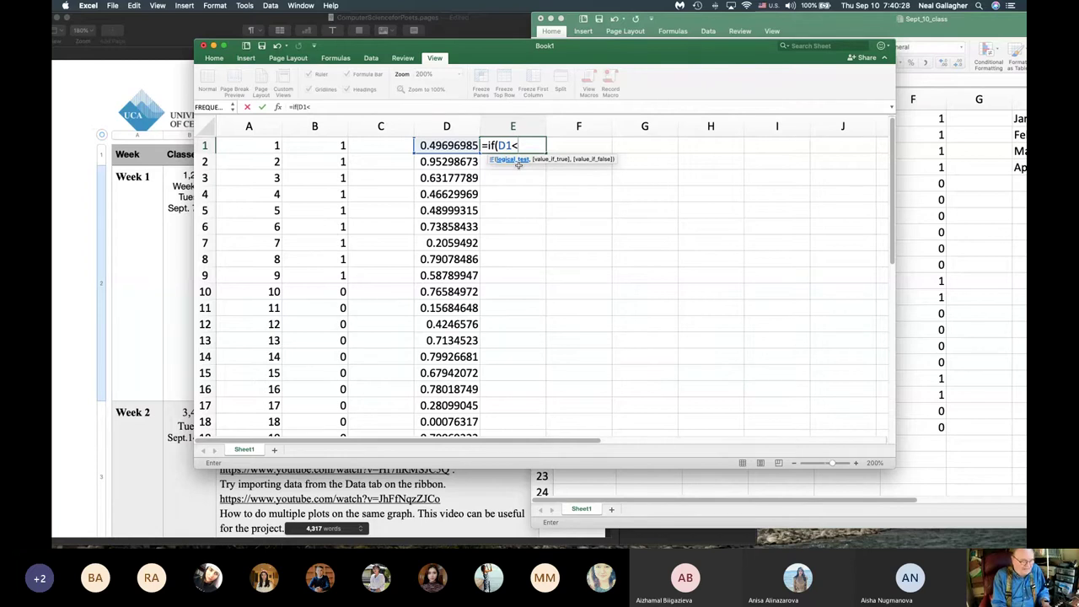
type("0.5")
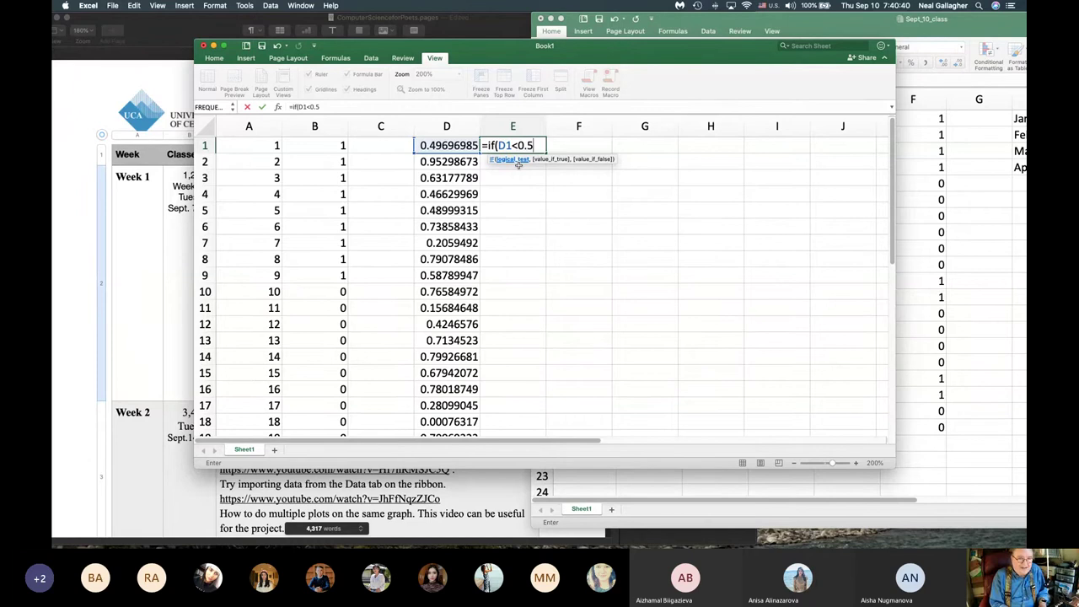
type(",")
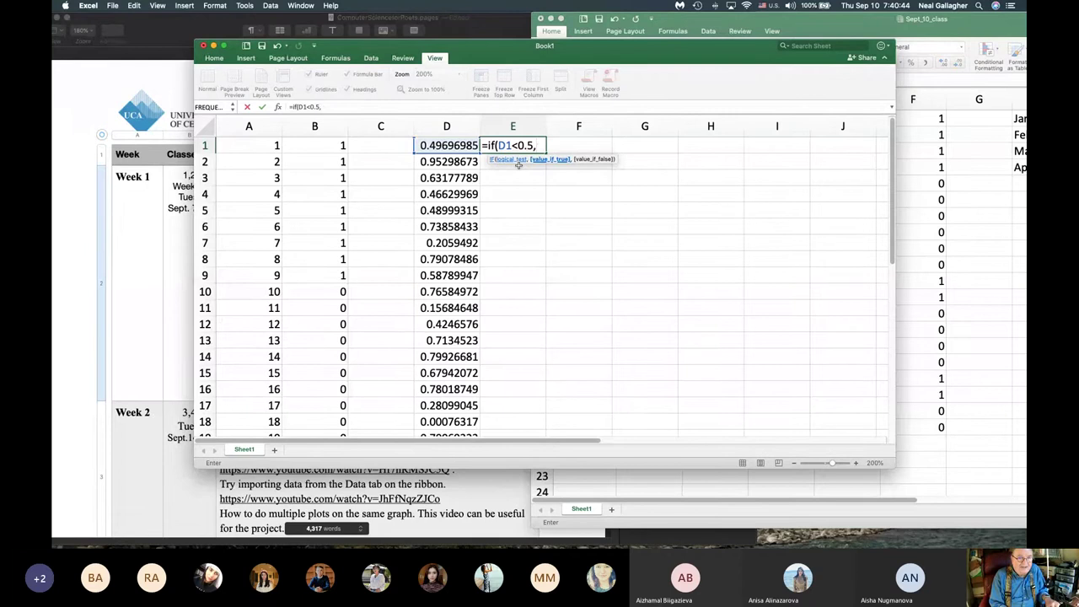
type("\"")
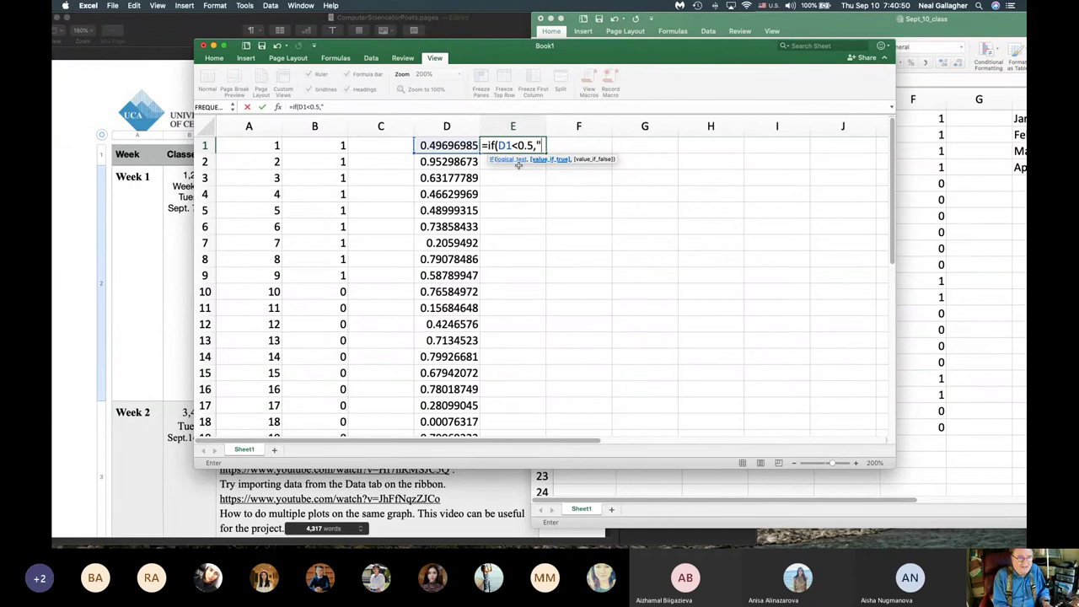
type("H")
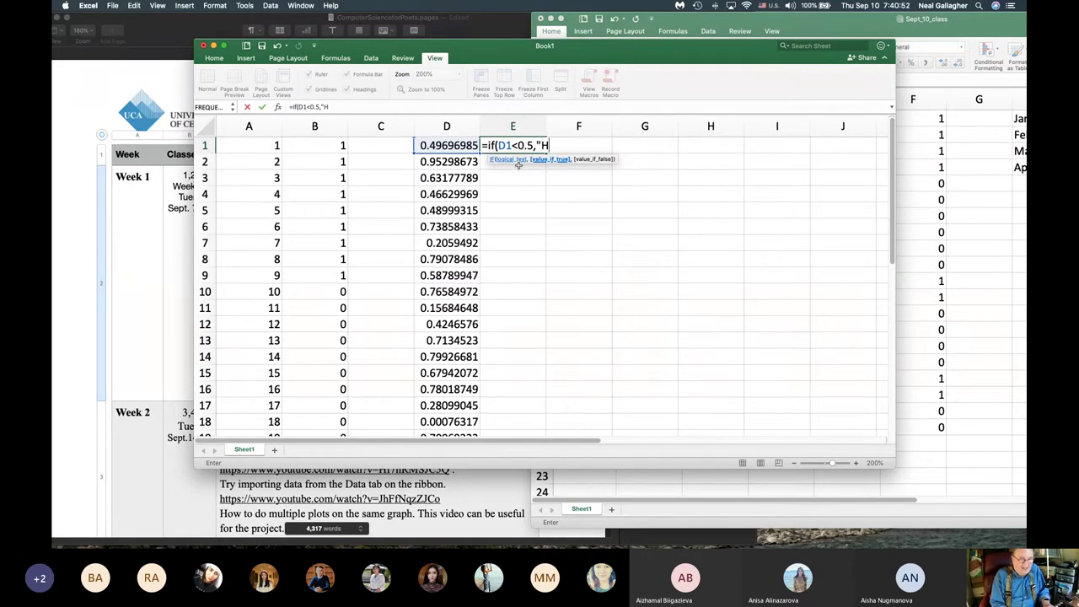
type("\",")
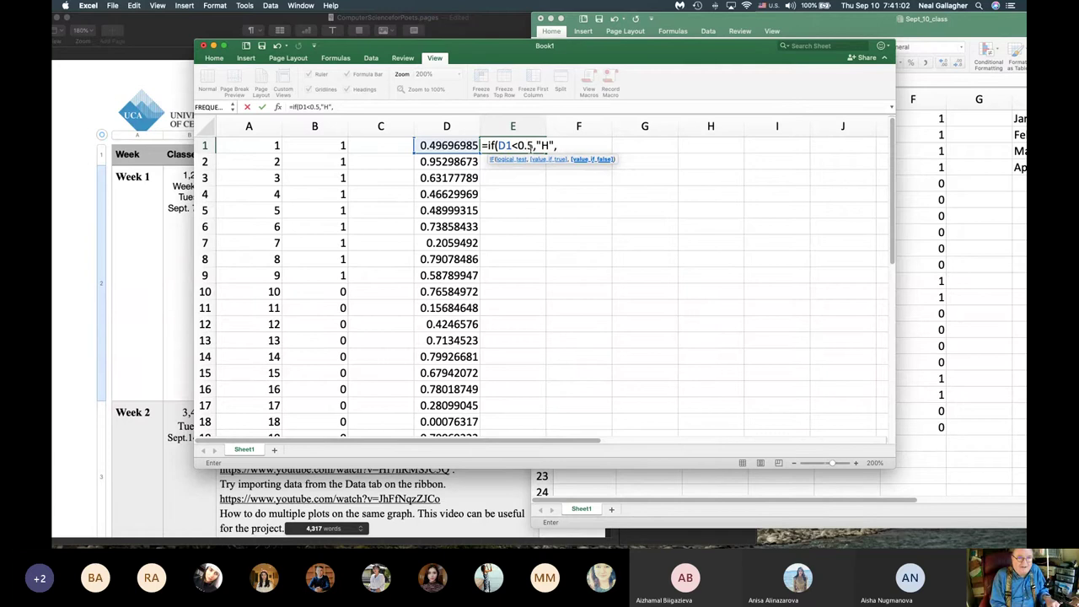
type("\"T")
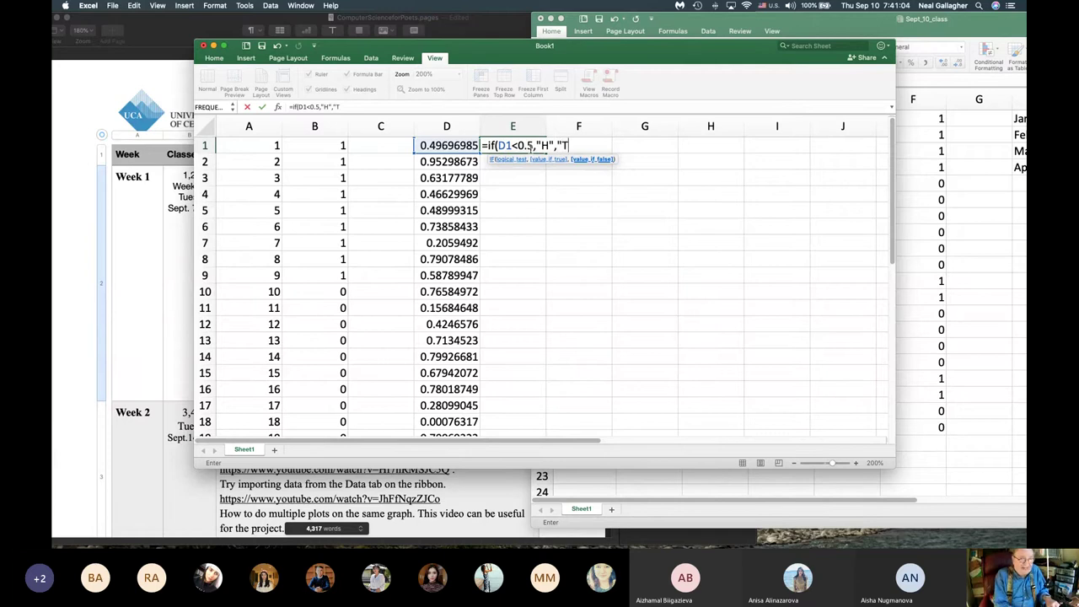
type("\"")
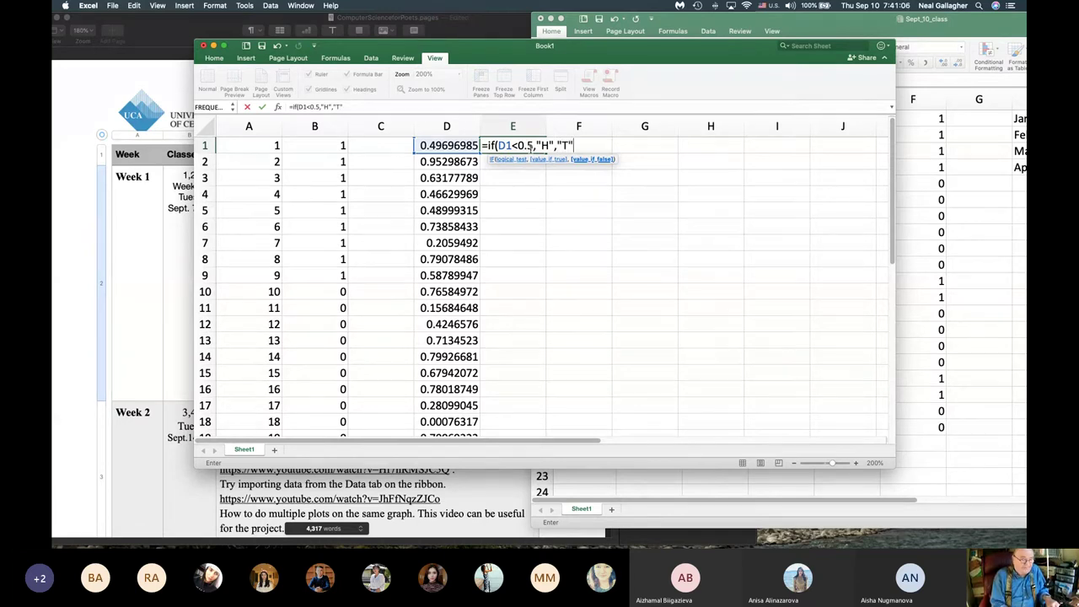
type(")")
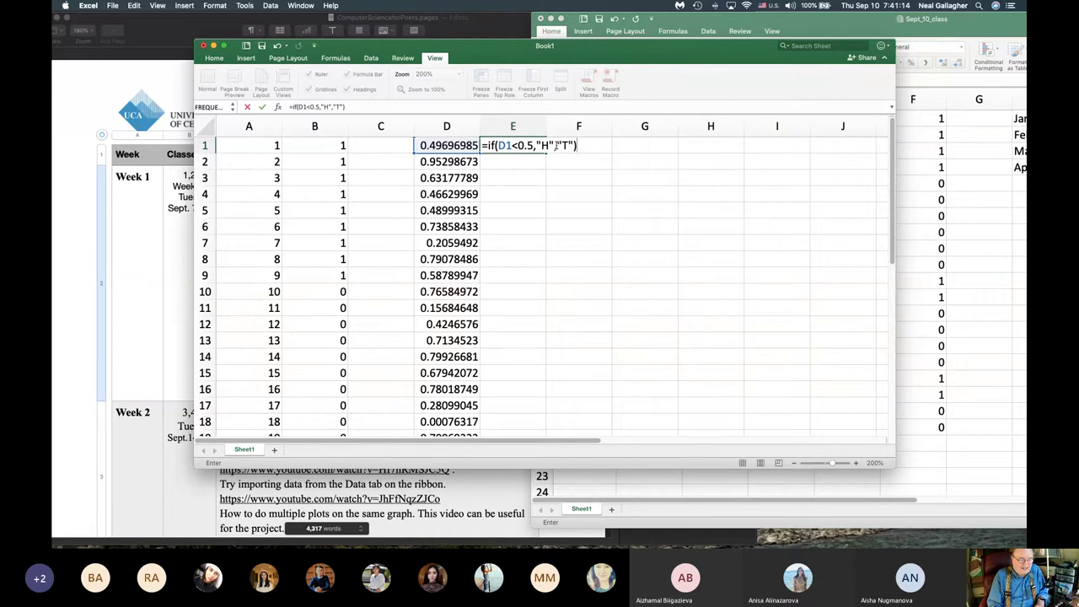
key("Return")
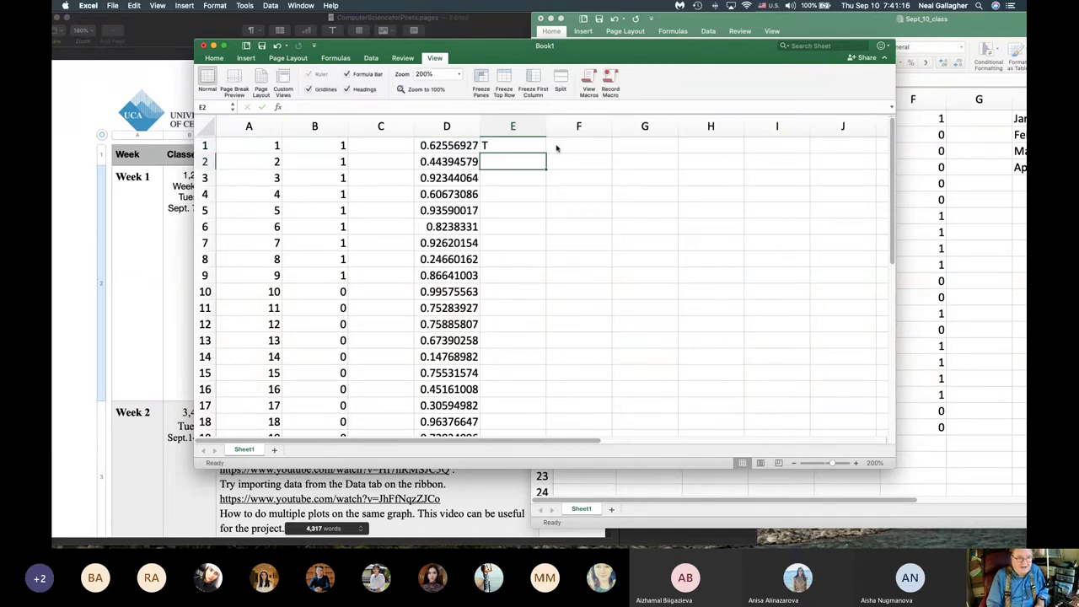
Step: Fill the heads-or-tails formula from E1 down to E20 and review the results against column D
left_click(523, 143)
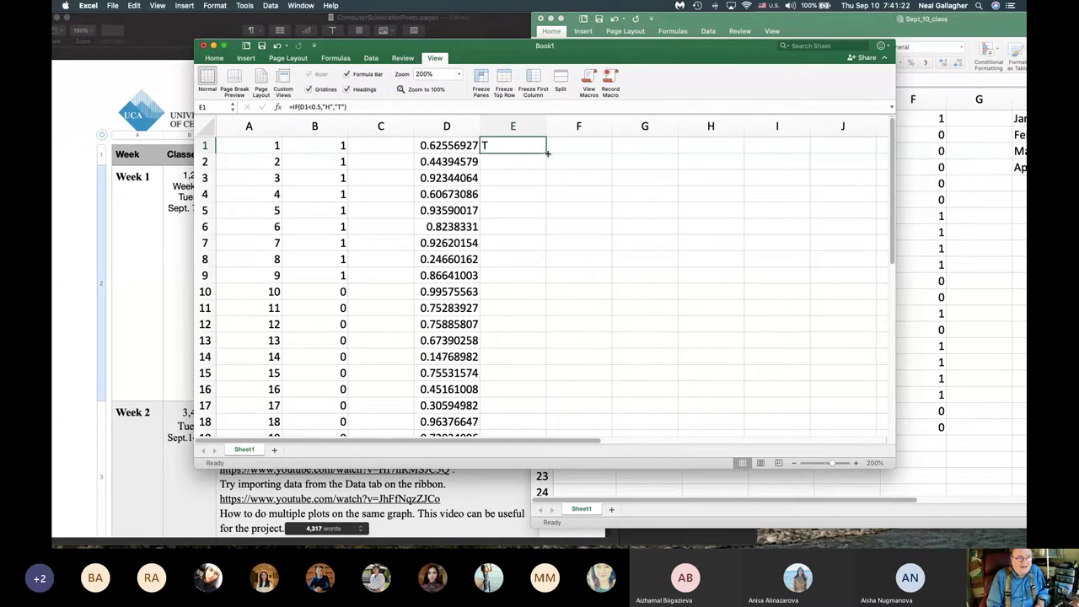
left_click_drag(548, 153, 544, 415)
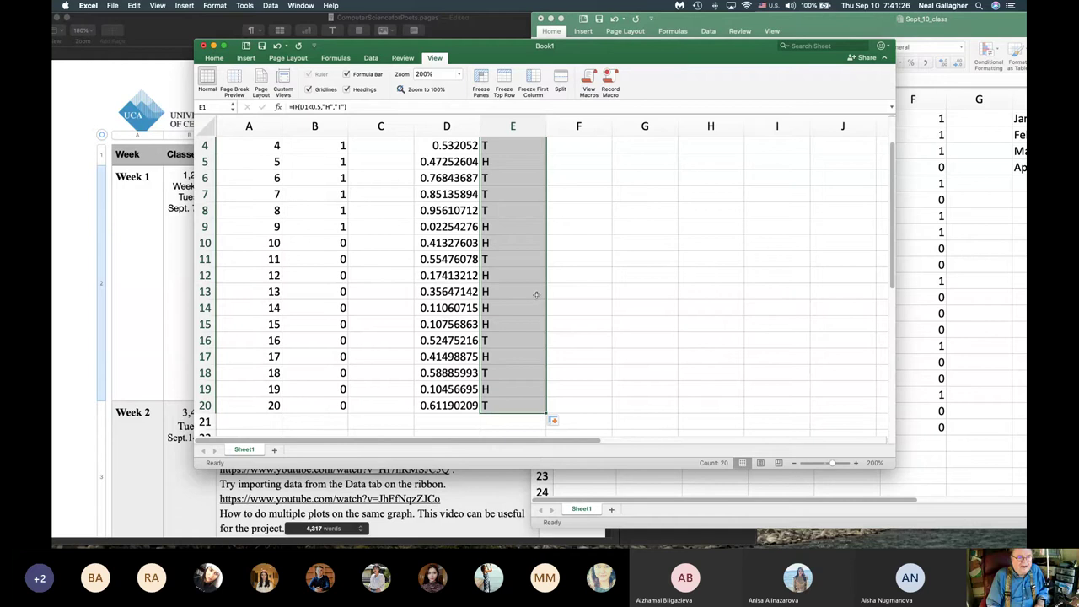
scroll(536, 295, "up", 3)
scroll(537, 295, "right", 1)
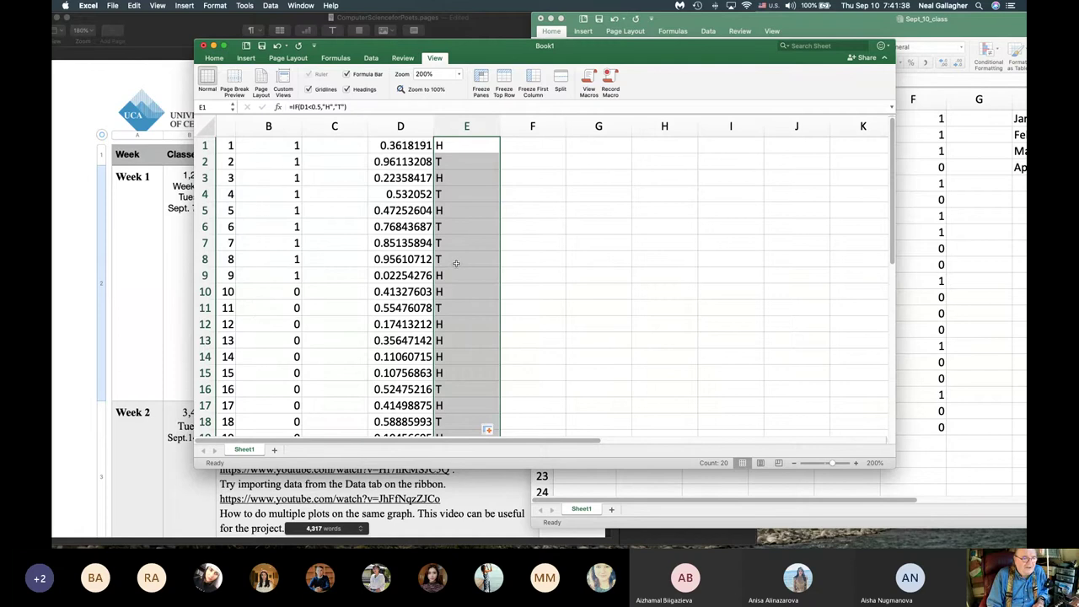
scroll(459, 369, "down", 5)
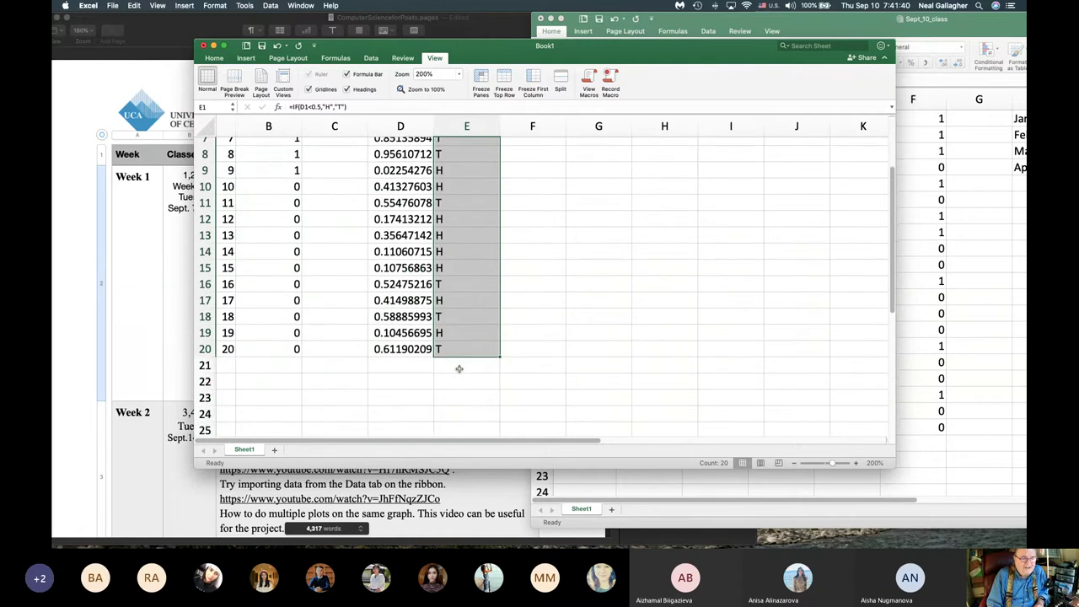
scroll(459, 368, "up", 3)
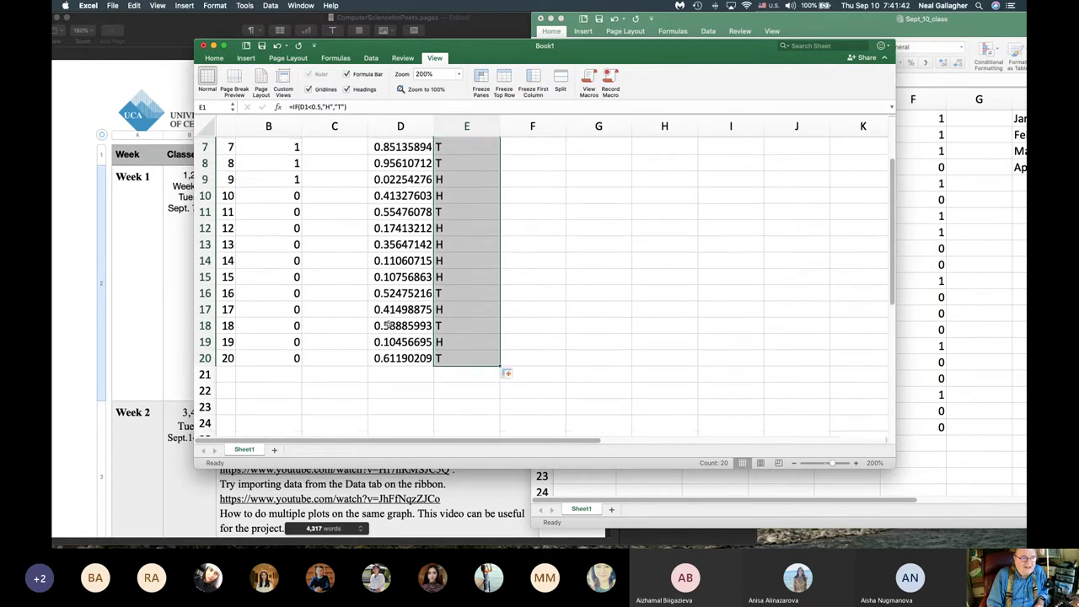
scroll(456, 329, "up", 3)
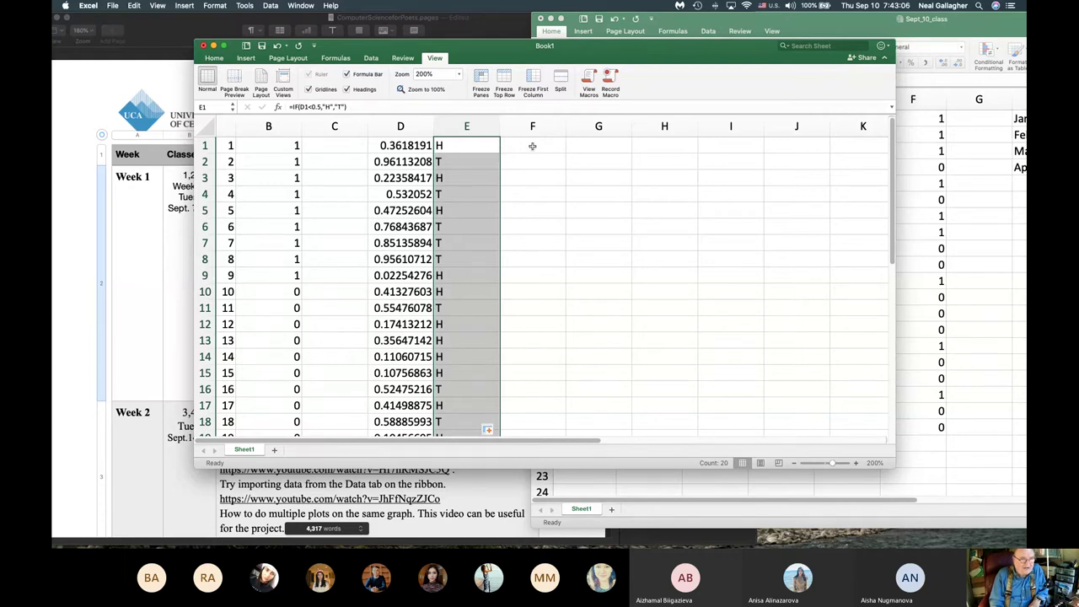
Step: Edit E1's formula to =IF(D1<0.5,1,0), replacing the "H" and "T" results with numbers, and reselect E1
left_click(457, 147)
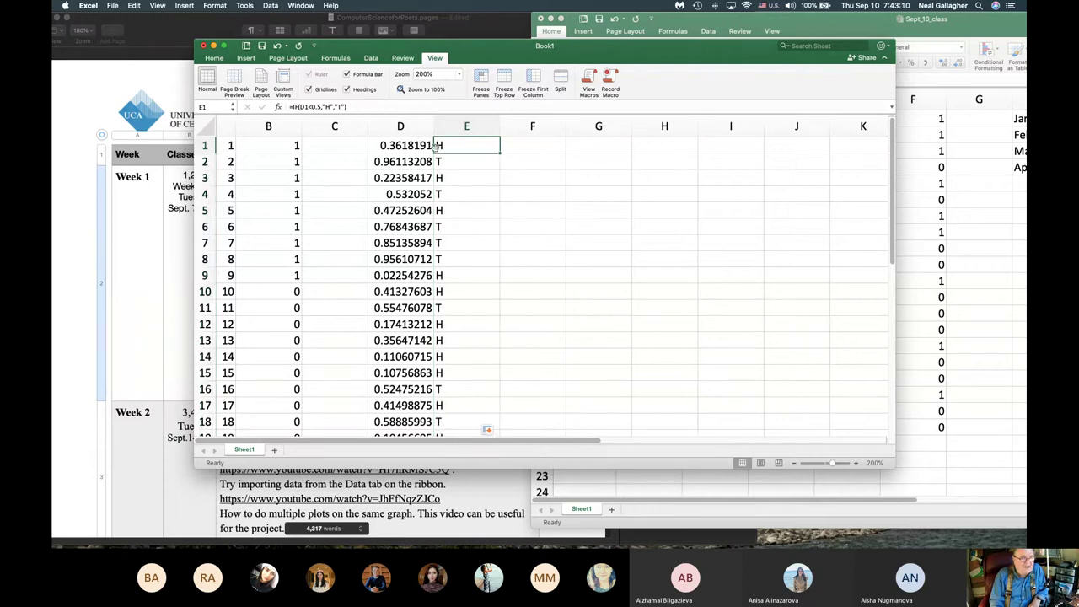
left_click(333, 107)
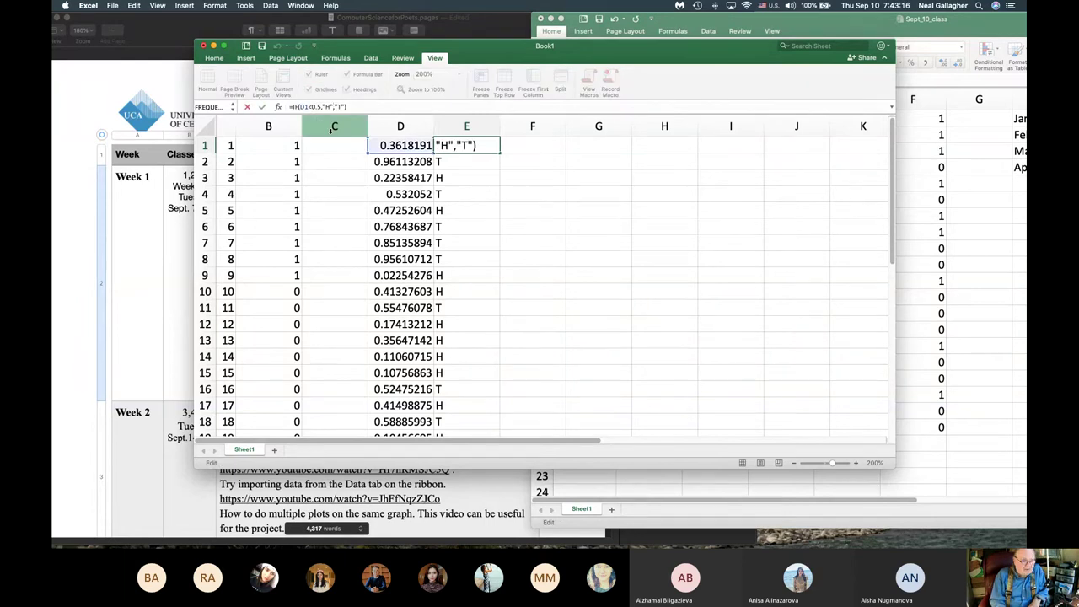
key("BackSpace")
key("BackSpace")
key("BackSpace")
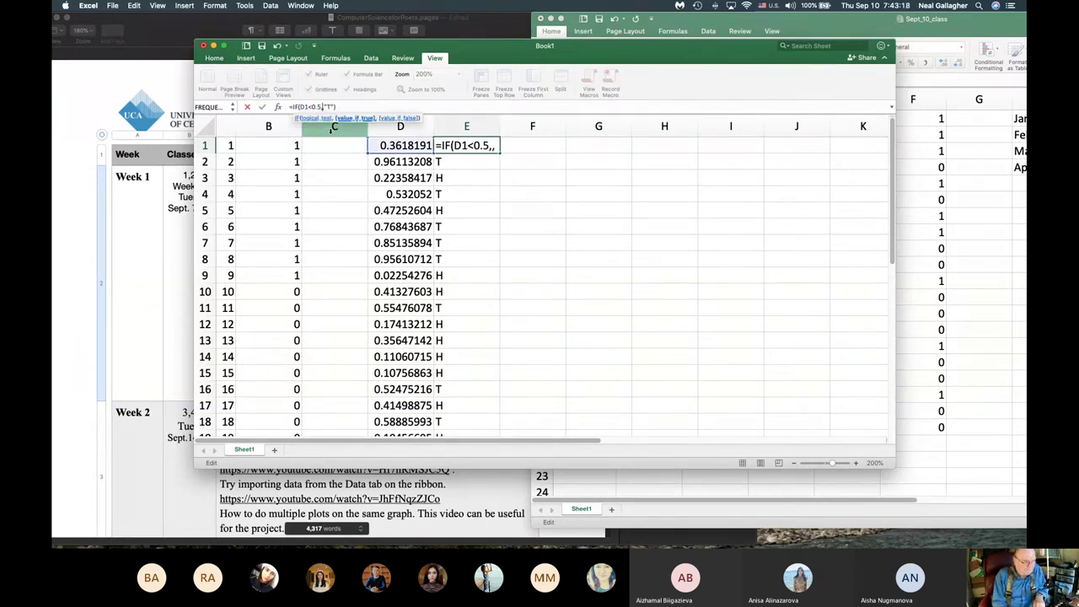
type("1")
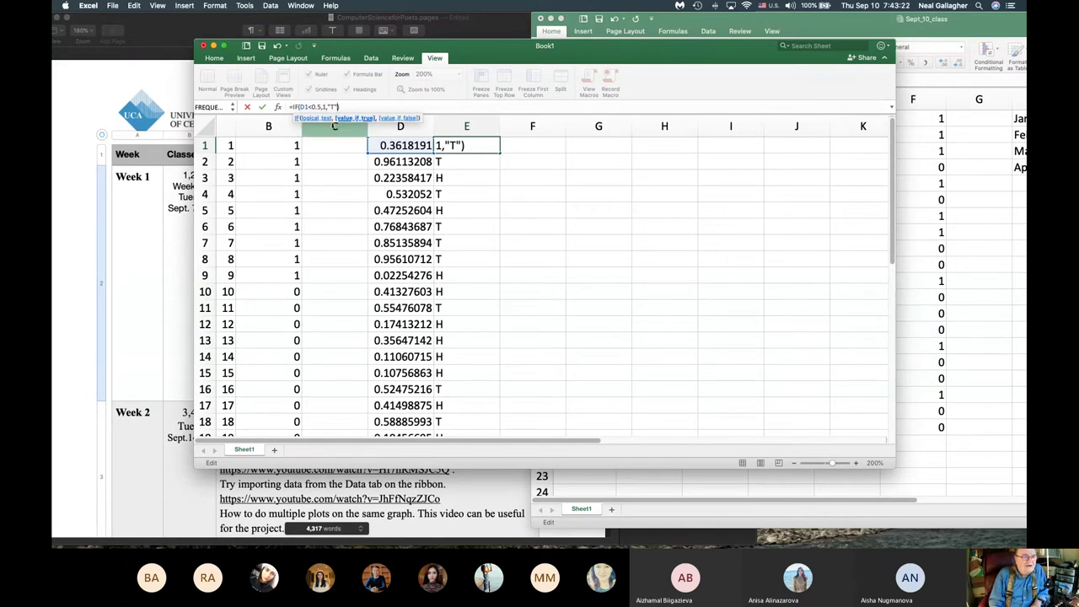
key("BackSpace")
key("BackSpace")
key("BackSpace")
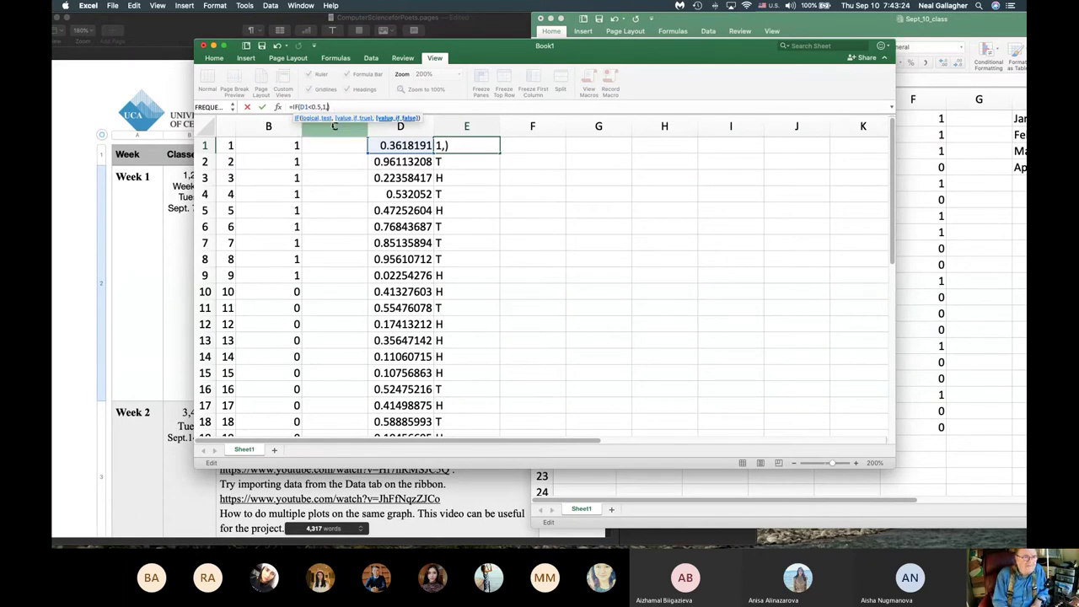
type("0")
key("Return")
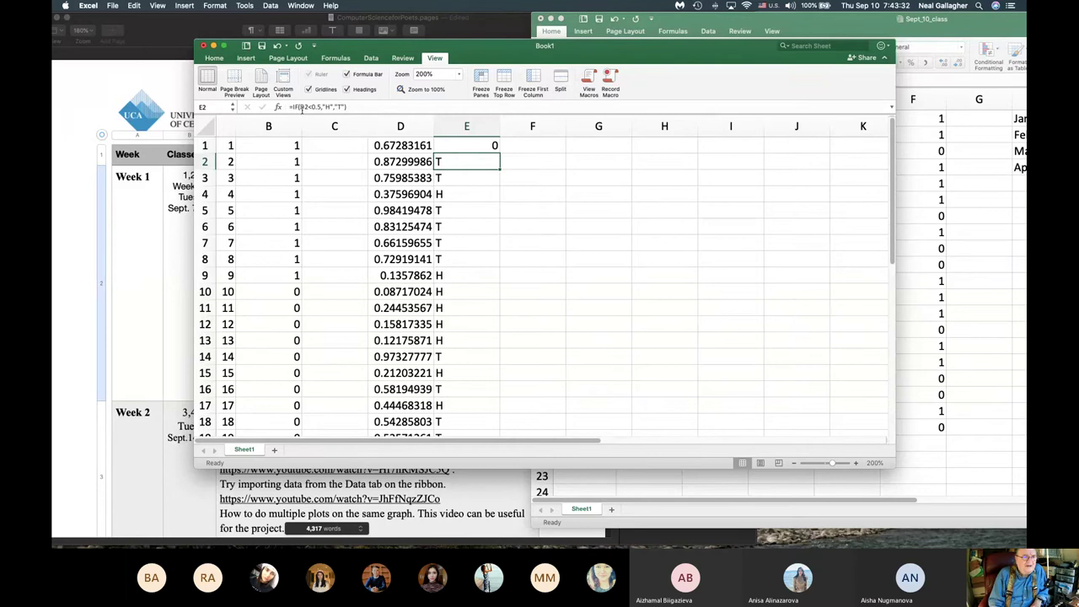
left_click(471, 146)
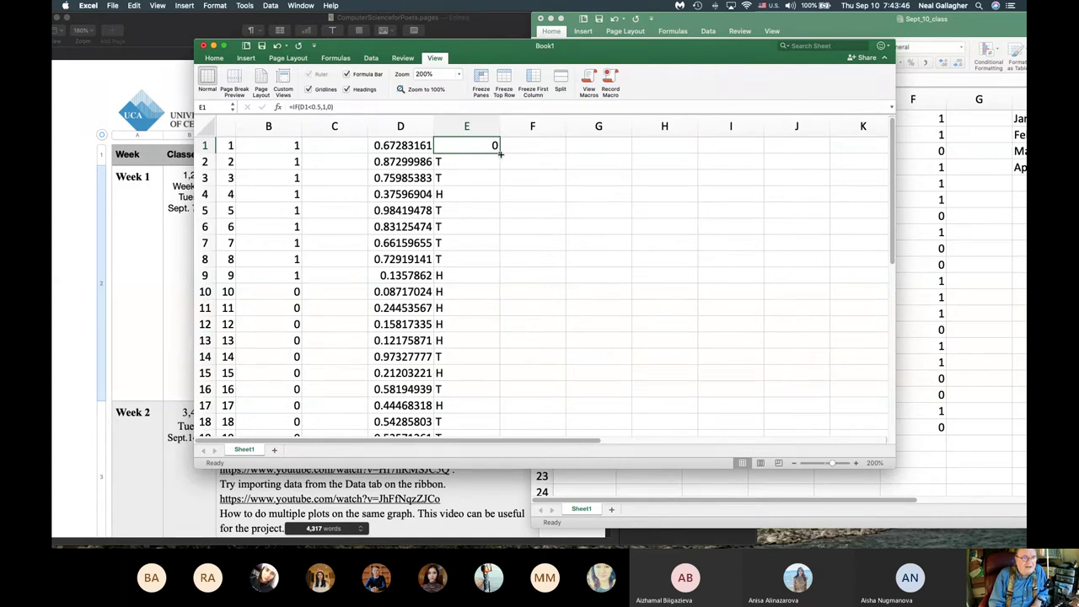
Step: Fill the =IF(D1<0.5,1,0) formula from E1 down to E20 and review the numeric coin-toss results against column D
left_click_drag(501, 154, 487, 419)
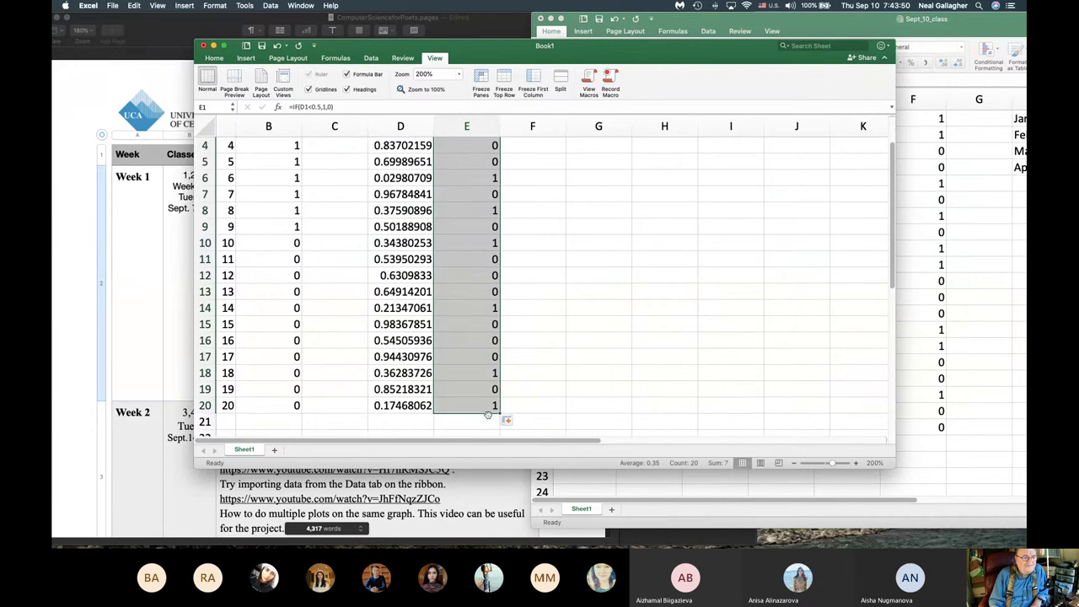
scroll(505, 303, "up", 3)
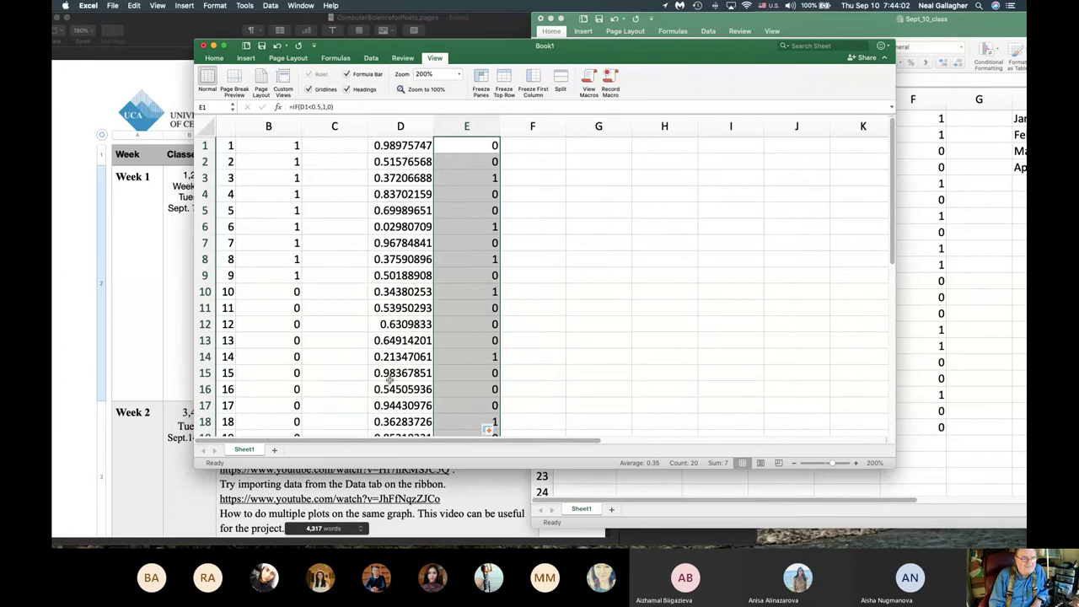
scroll(388, 381, "down", 4)
scroll(477, 299, "up", 4)
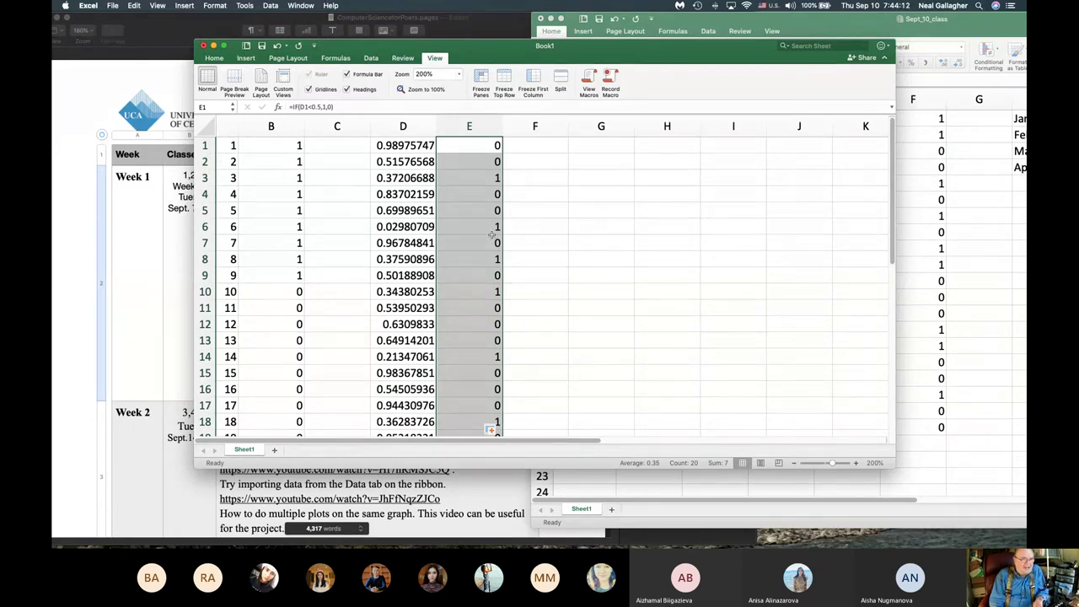
scroll(492, 236, "down", 3)
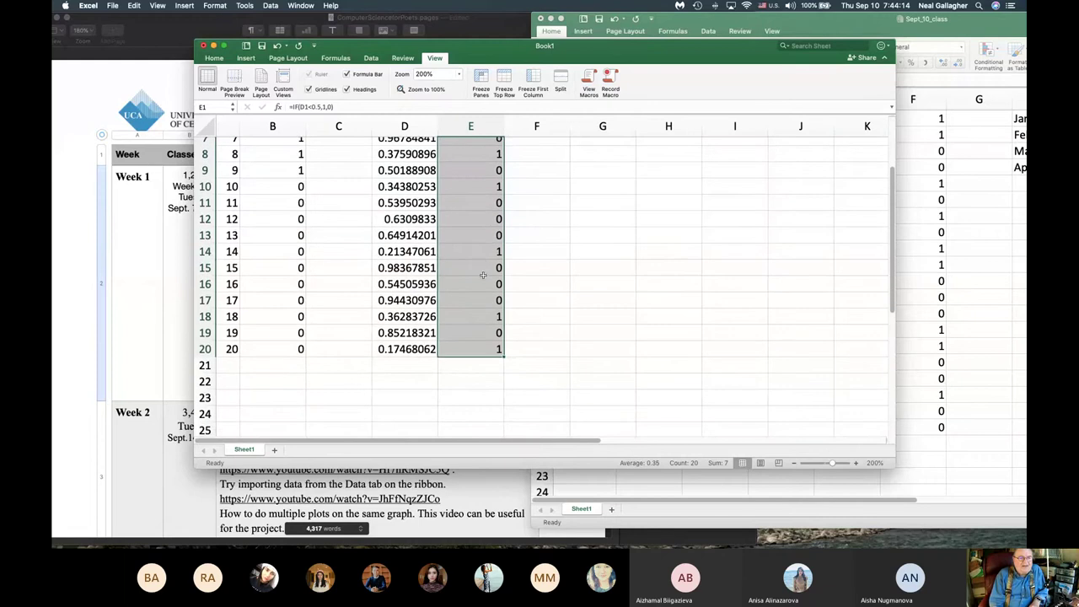
Step: Start a SUM formula in cell E21 below the coin-toss results, with E1 as its first argument
left_click(480, 370)
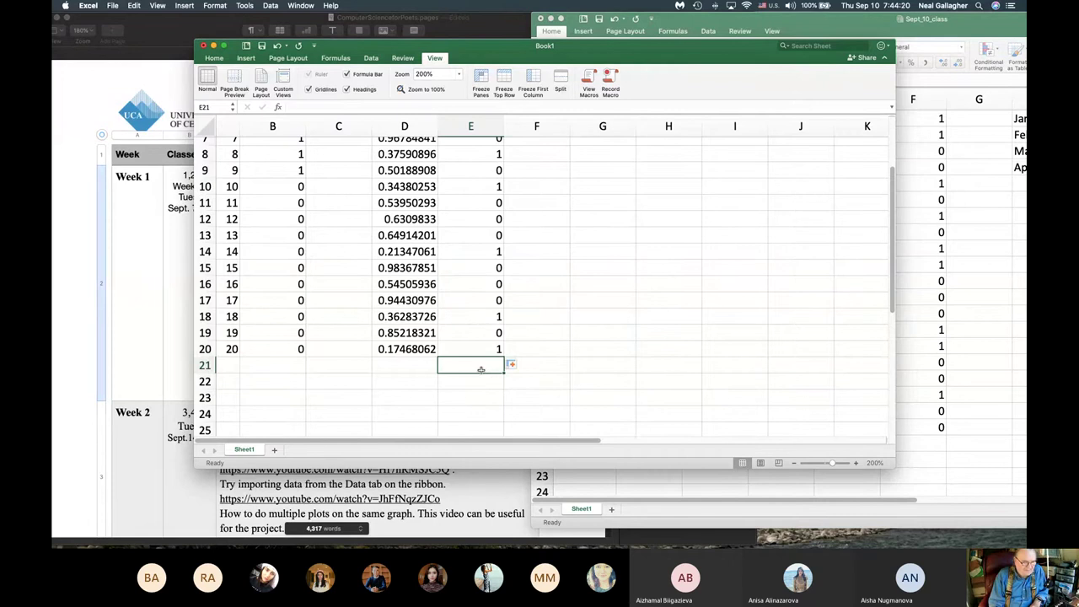
type("=")
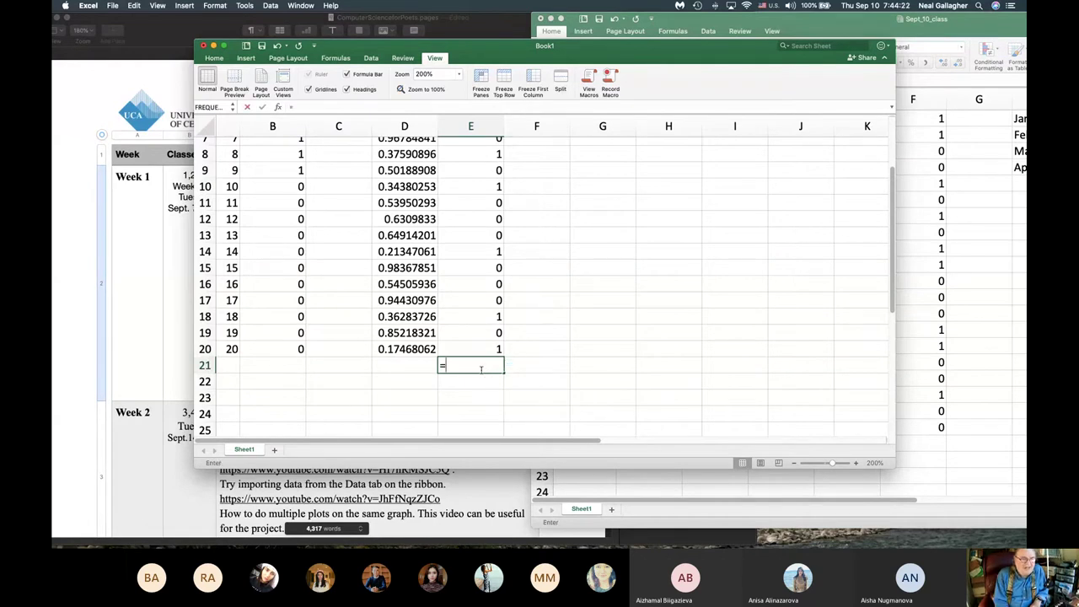
type("sum")
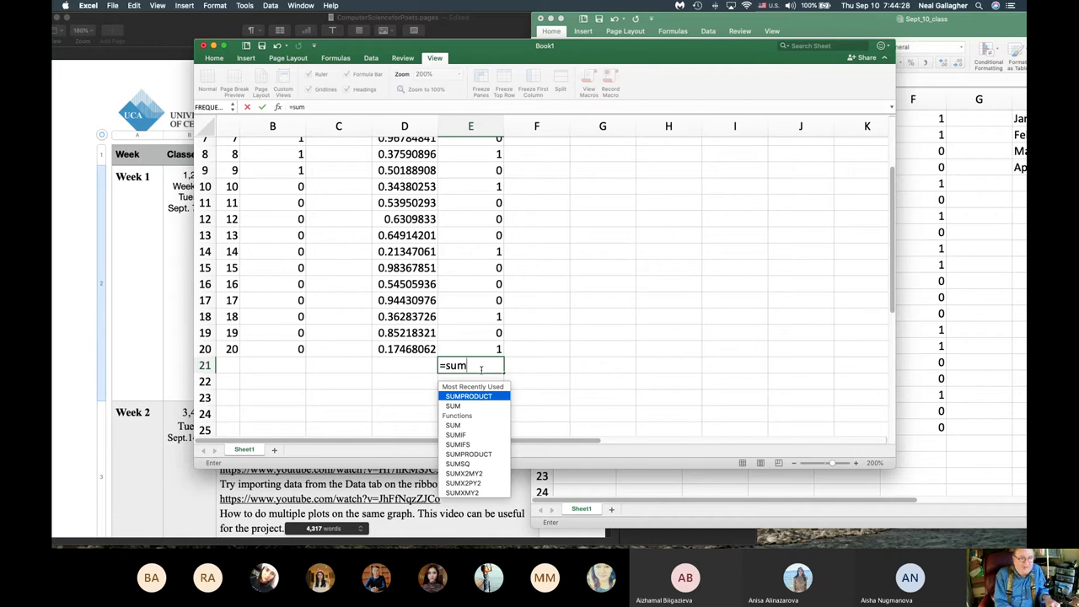
type("(")
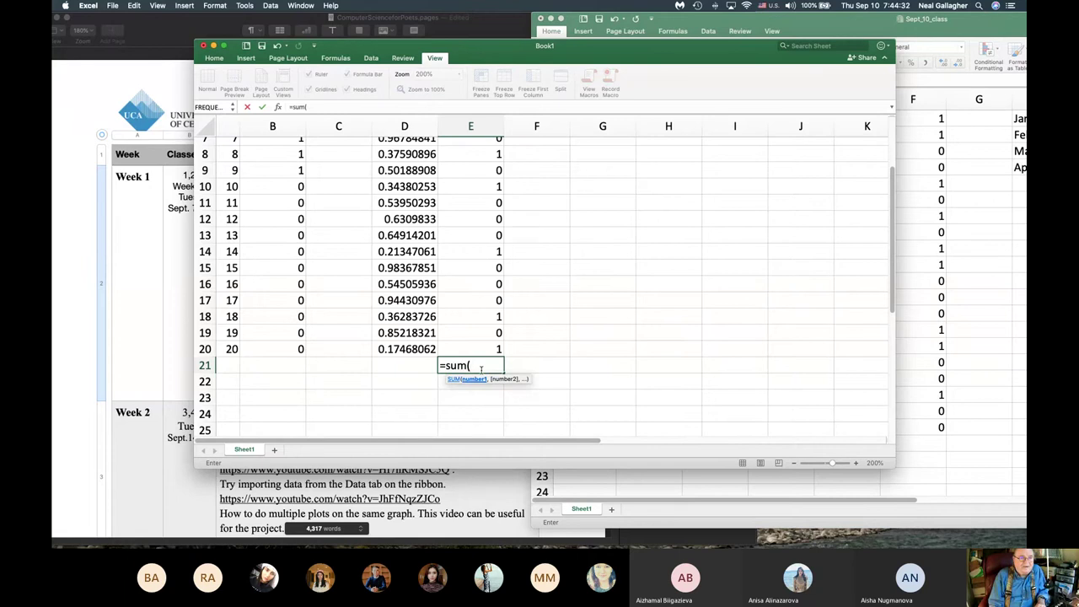
scroll(558, 329, "up", 5)
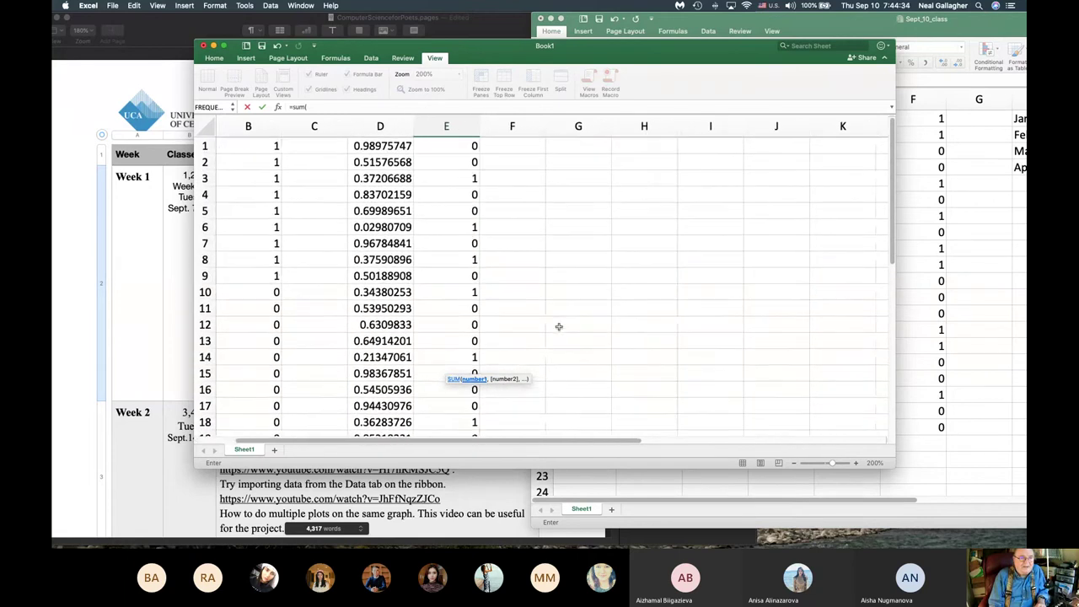
left_click(451, 152)
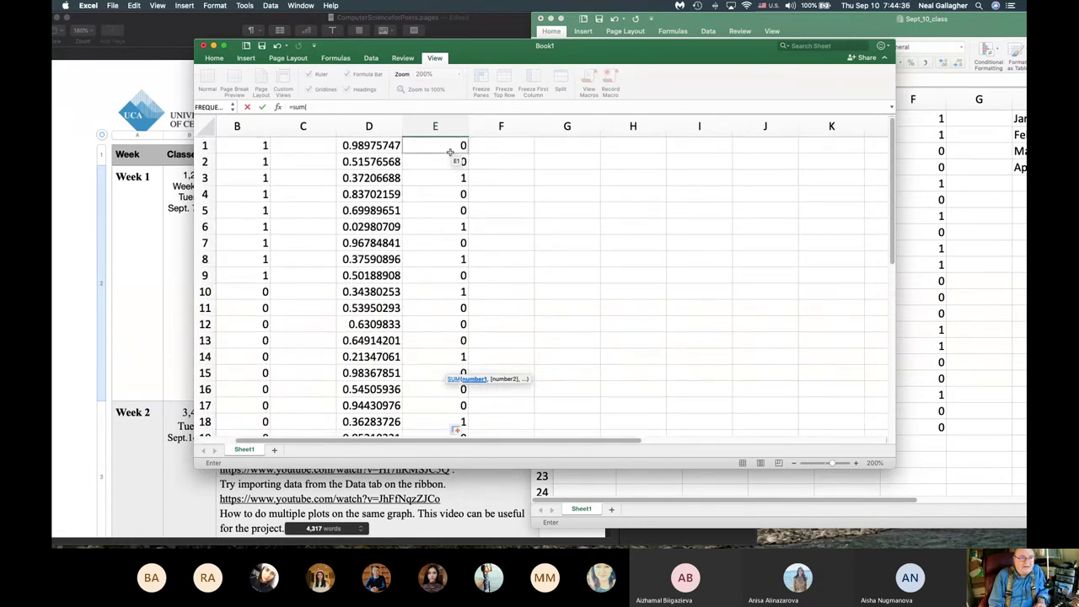
scroll(501, 318, "down", 5)
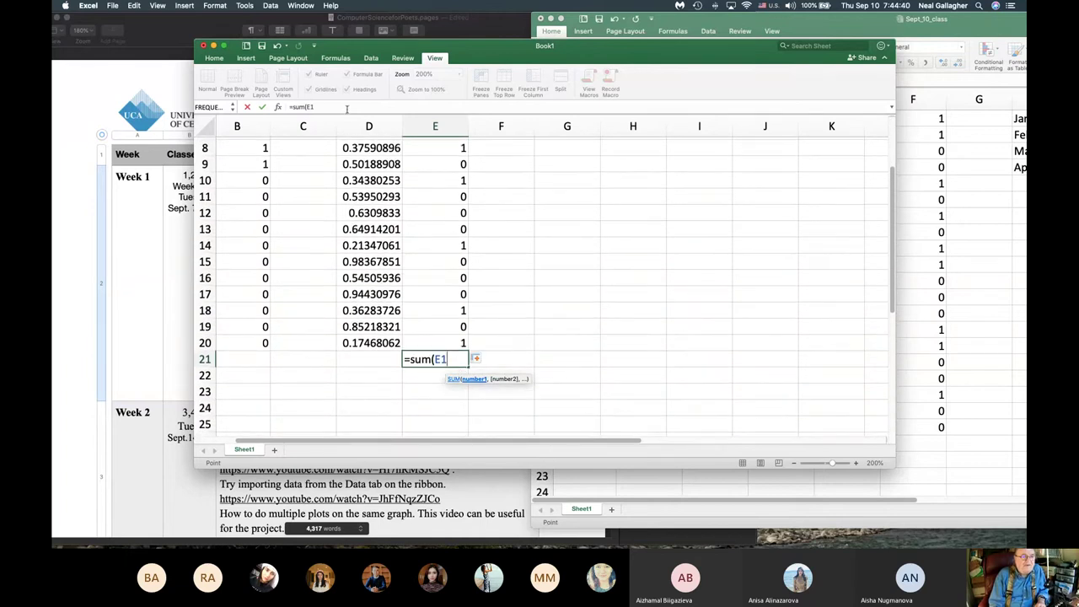
scroll(342, 107, "up", 5)
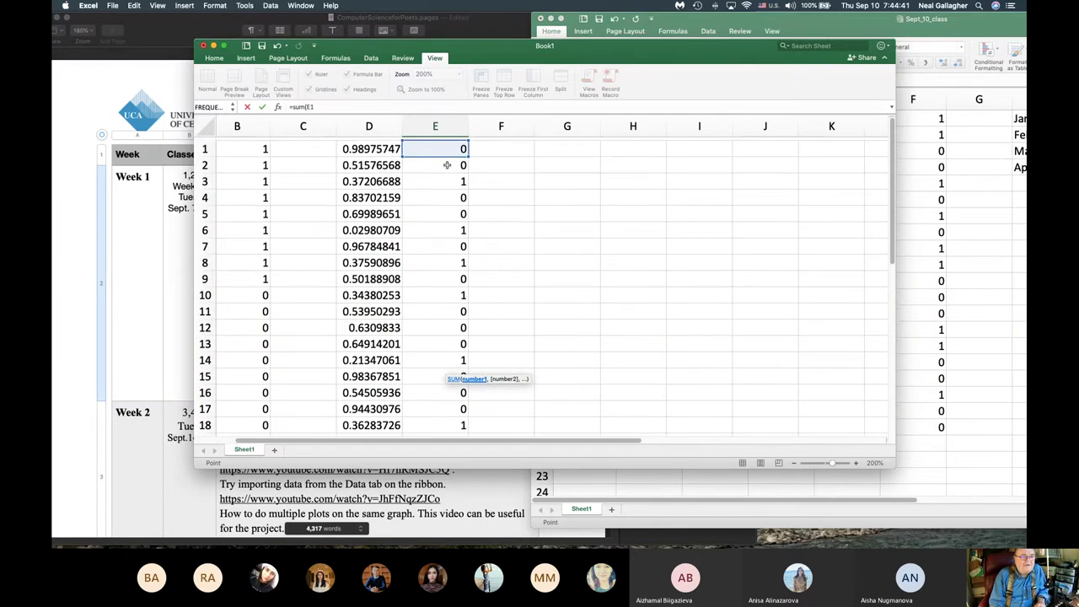
Step: Complete the formula in E21 as =sum(E1,e20) and enter it
left_click(323, 107)
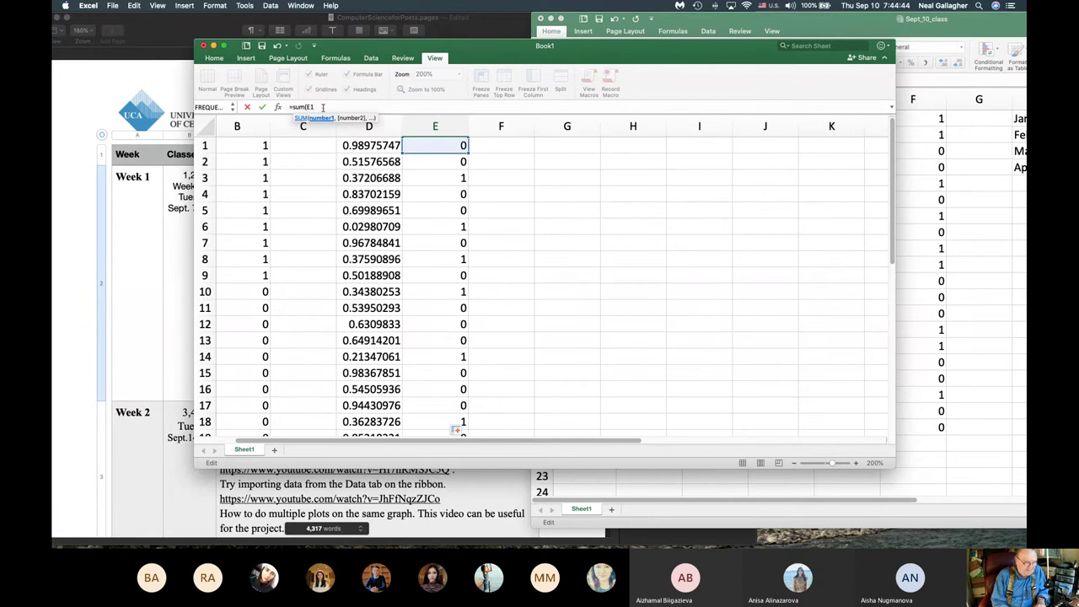
type(",")
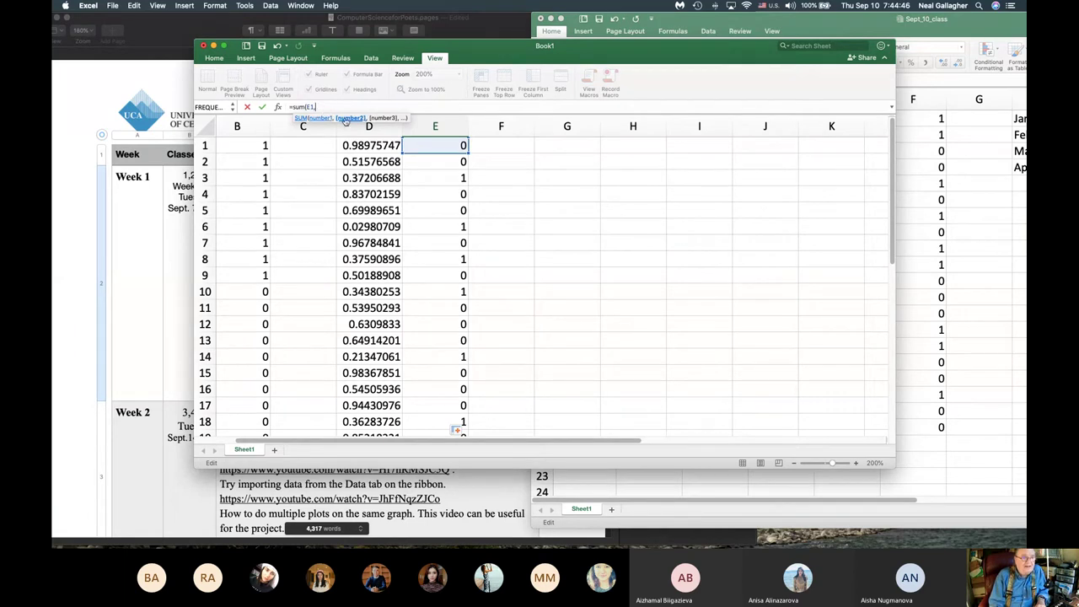
scroll(424, 368, "down", 2)
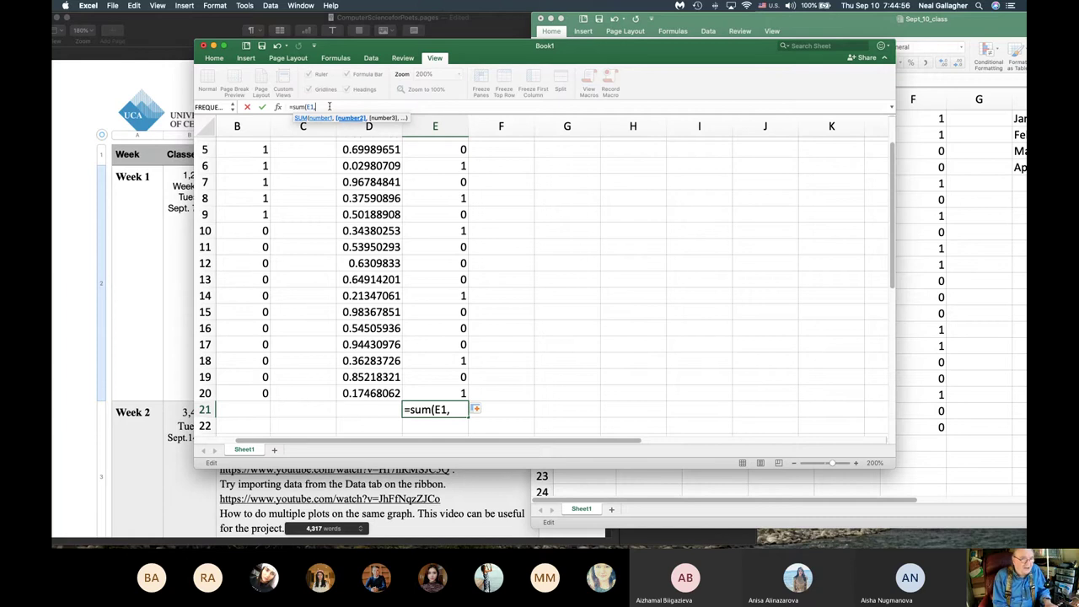
type("e")
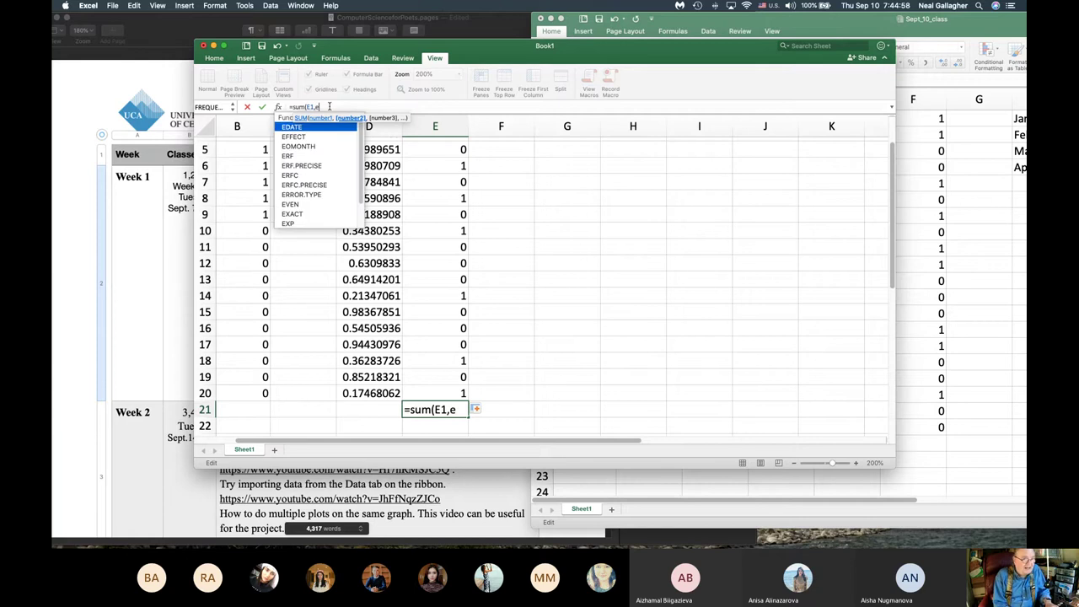
key("BackSpace")
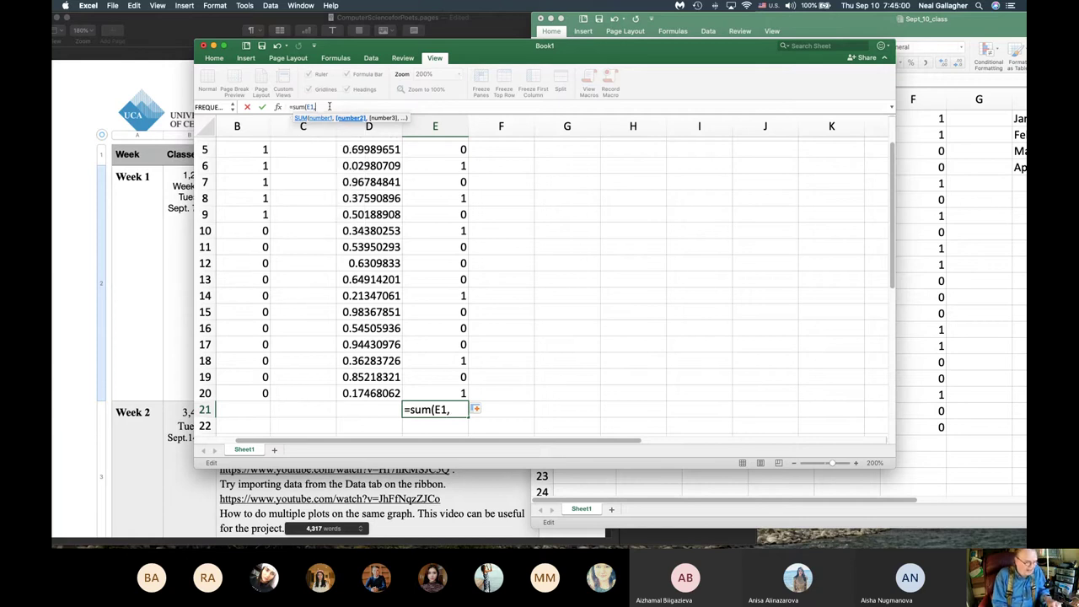
type("e")
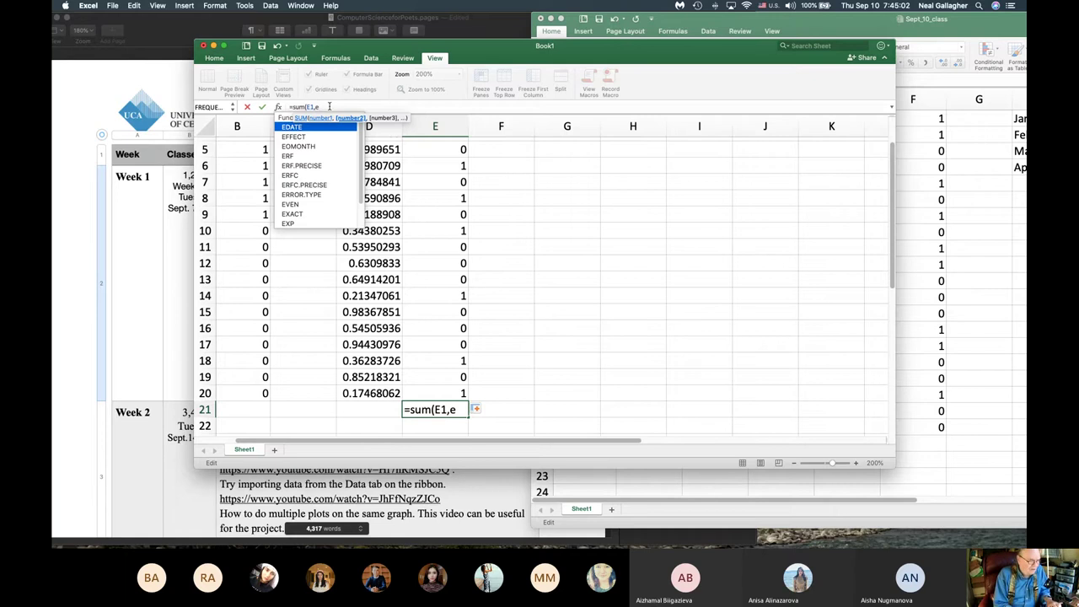
type("20")
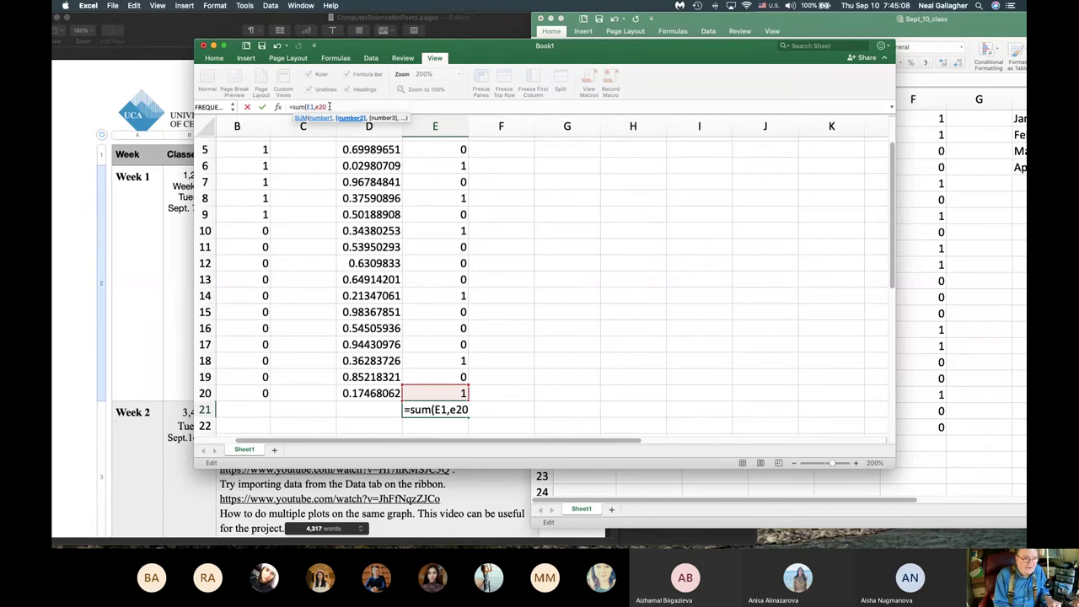
type(")")
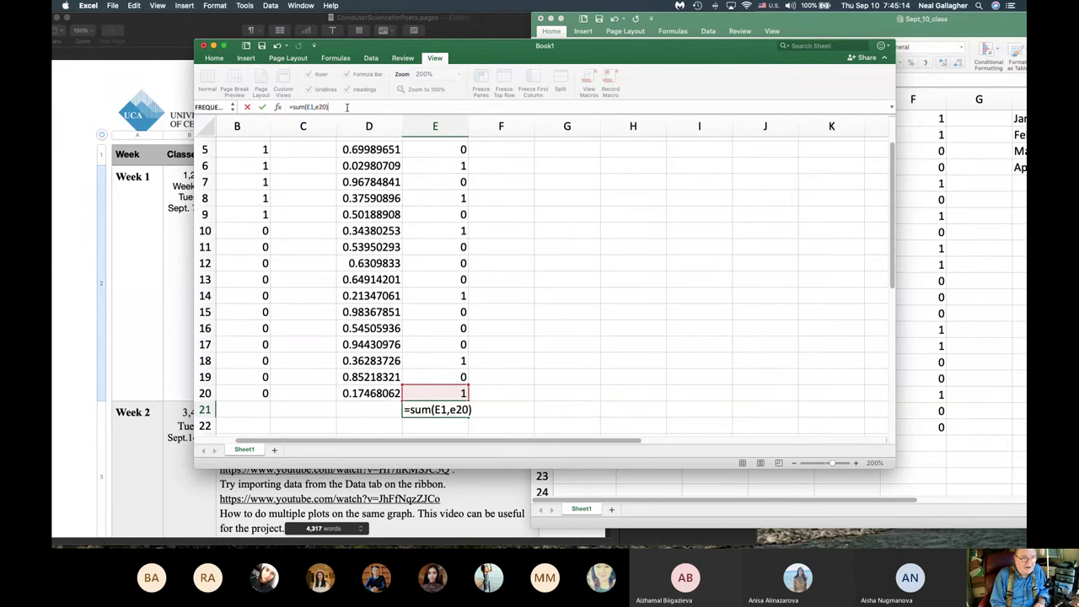
key("Return")
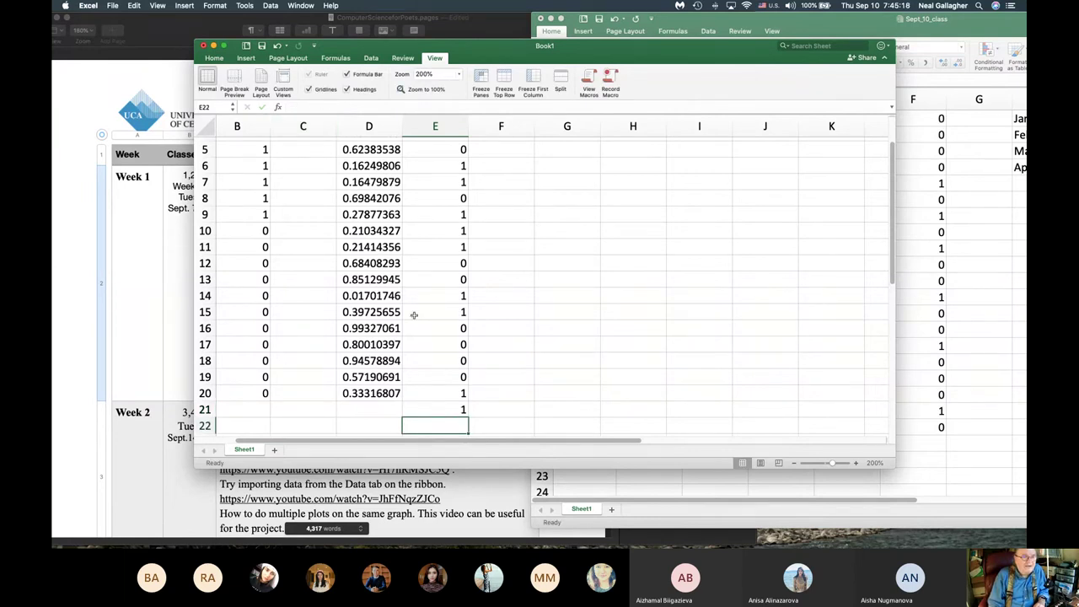
Step: Correct E21's formula to =SUM(E1:E20), replacing the comma with a colon so it covers the whole range
left_click(440, 410)
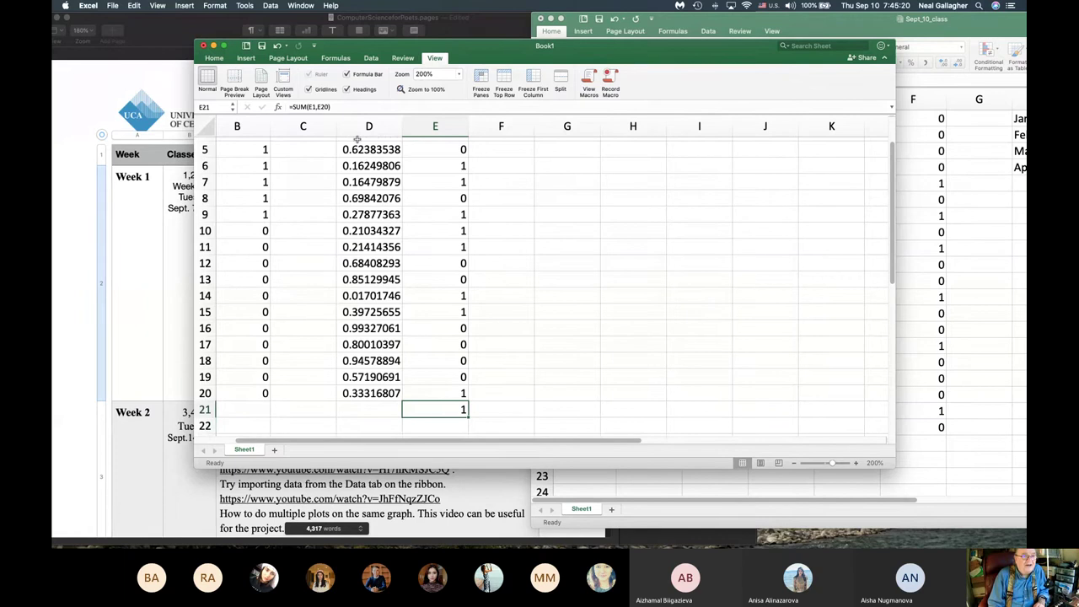
left_click(318, 107)
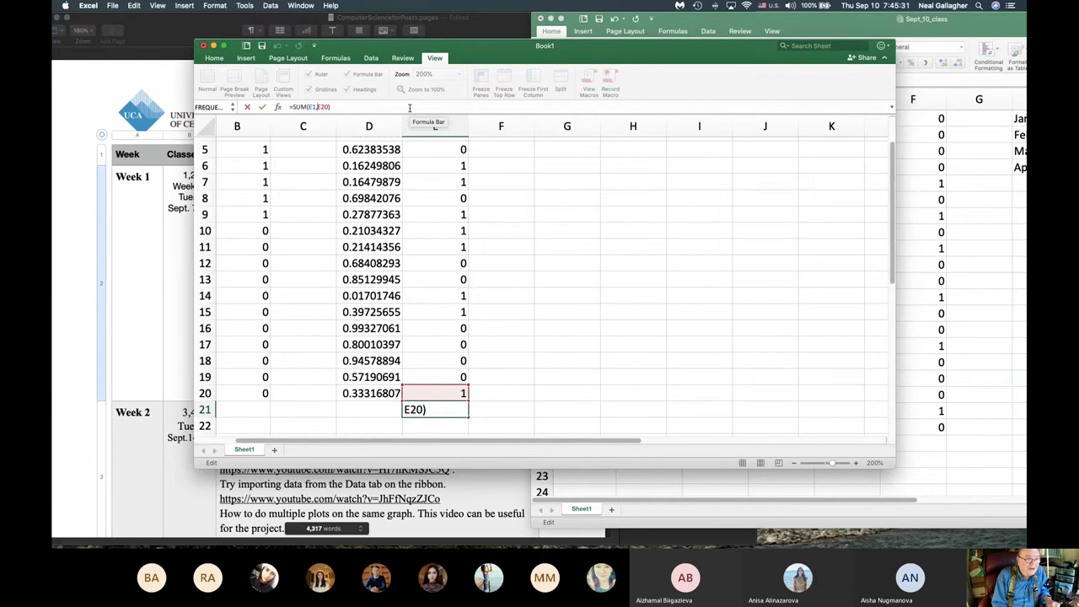
key("BackSpace")
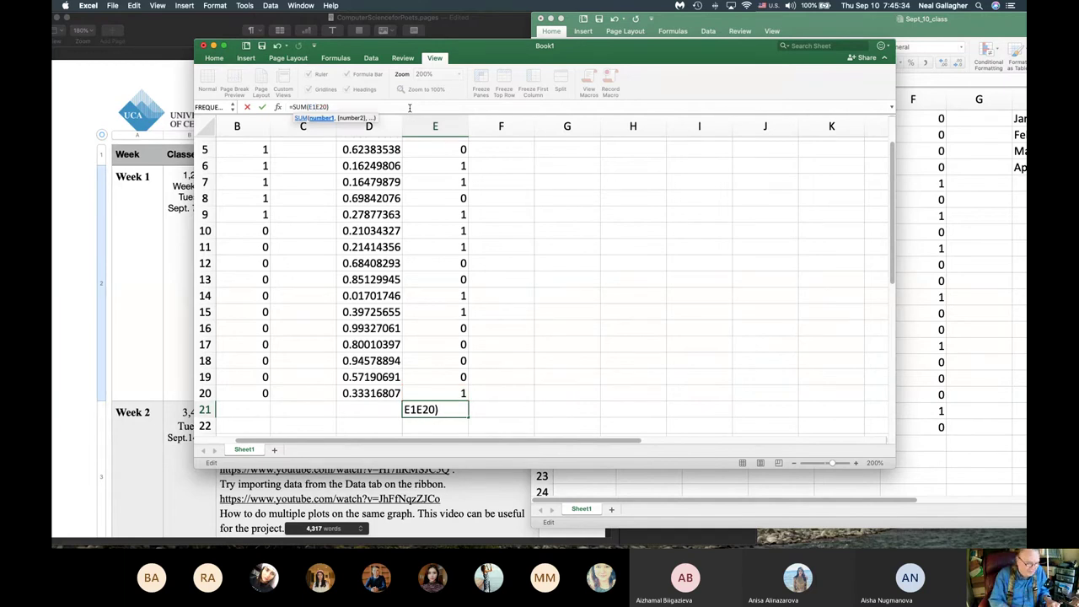
type(":")
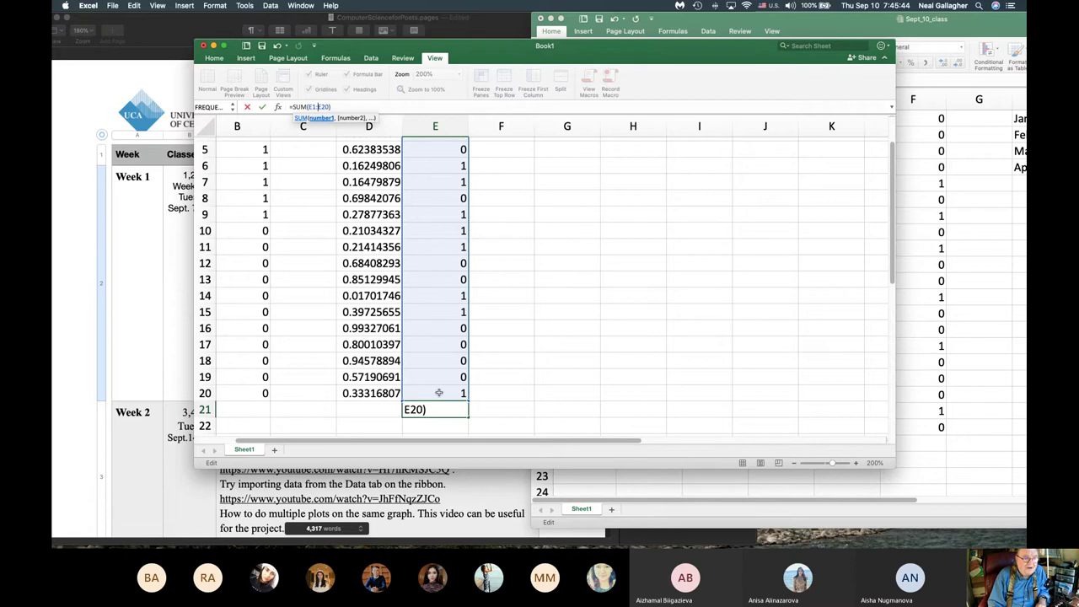
scroll(439, 393, "up", 2)
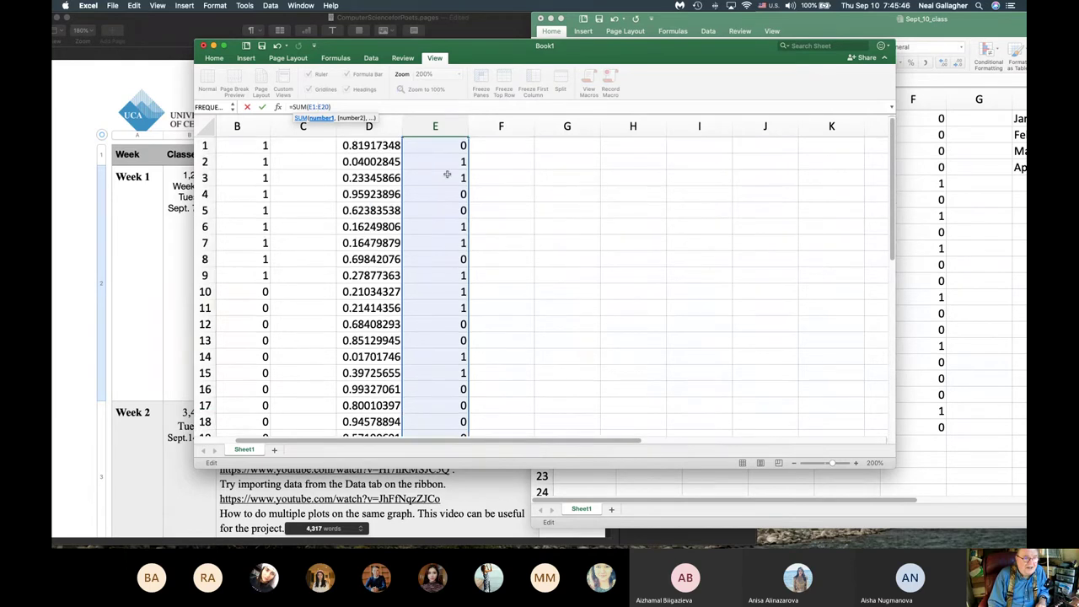
scroll(436, 396, "down", 3)
scroll(436, 396, "down", 1)
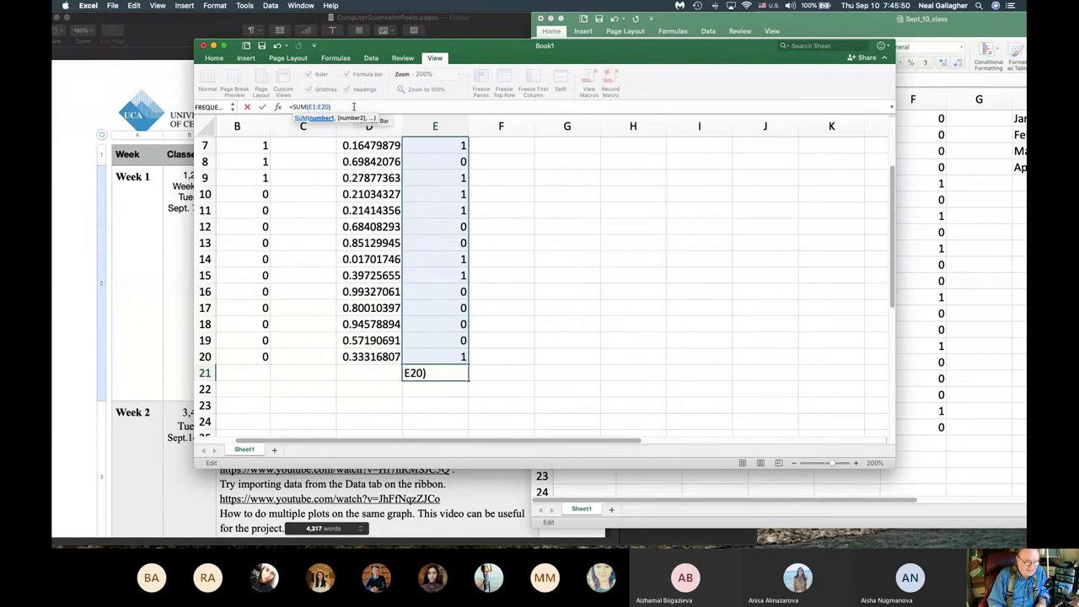
key("Return")
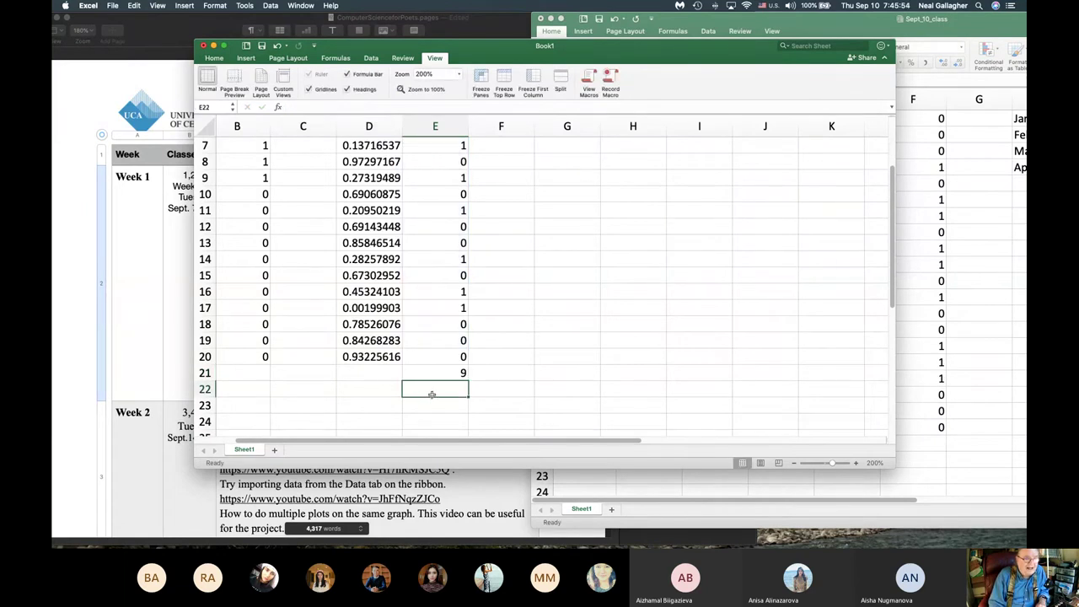
Step: Compare the 1 and 0 results in E1 to E20 with the total in E21
scroll(431, 394, "up", 3)
scroll(447, 337, "down", 5)
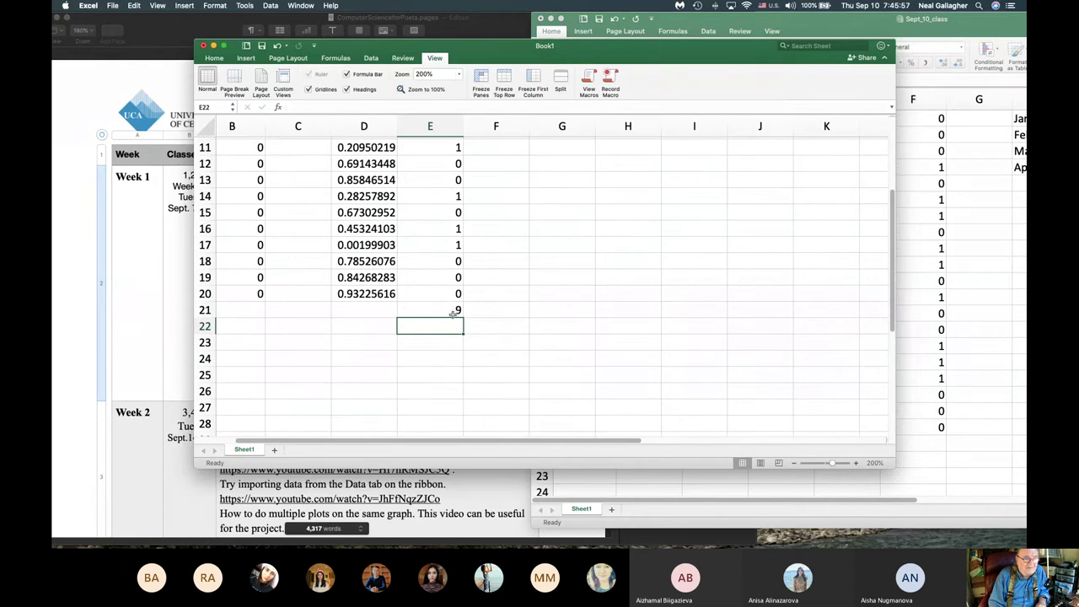
scroll(455, 312, "up", 5)
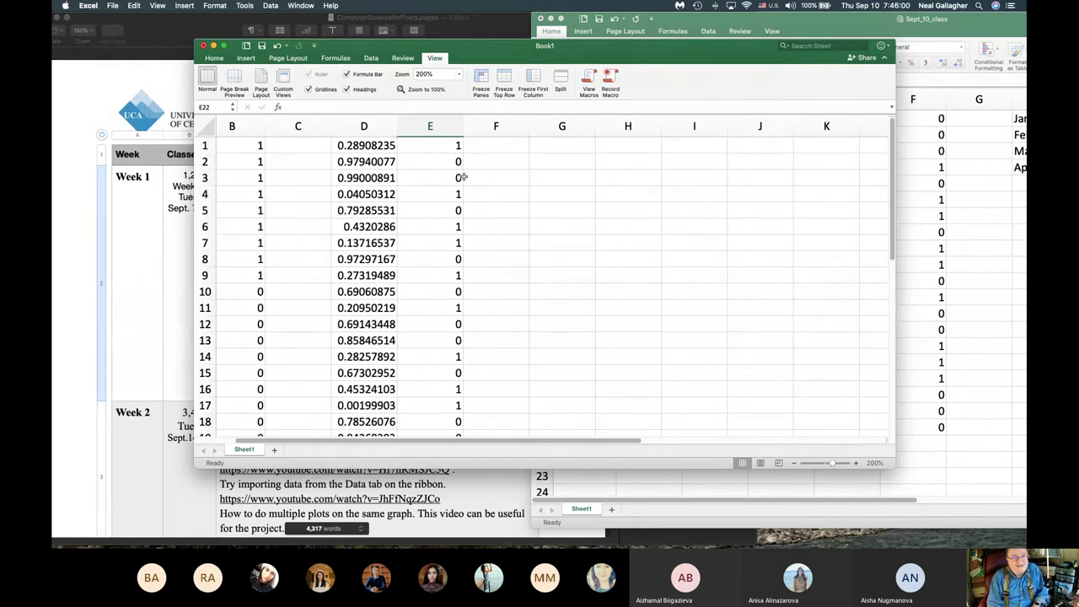
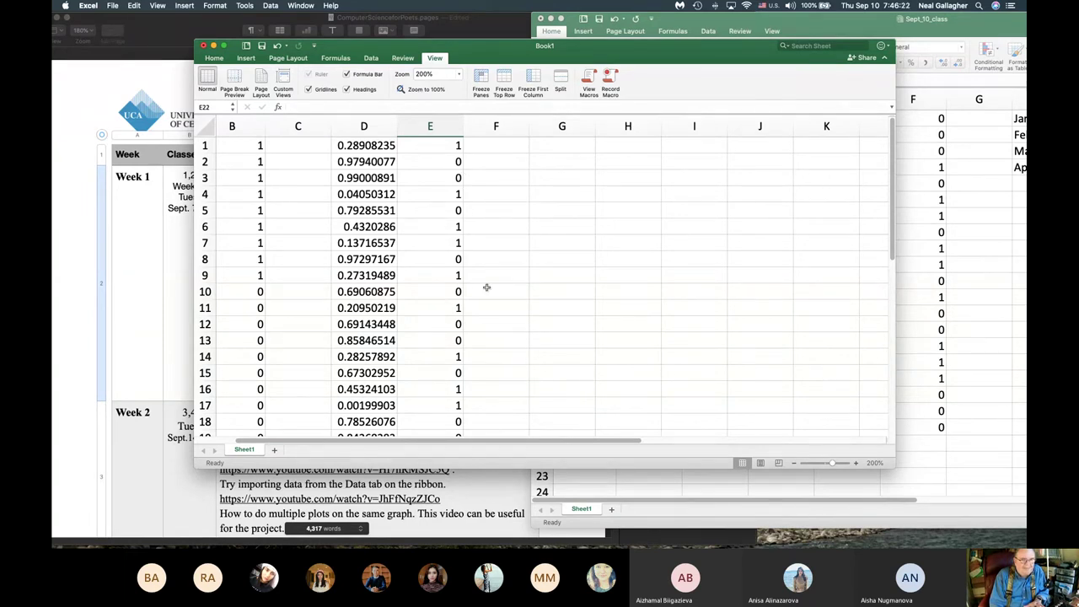
scroll(486, 284, "down", 5)
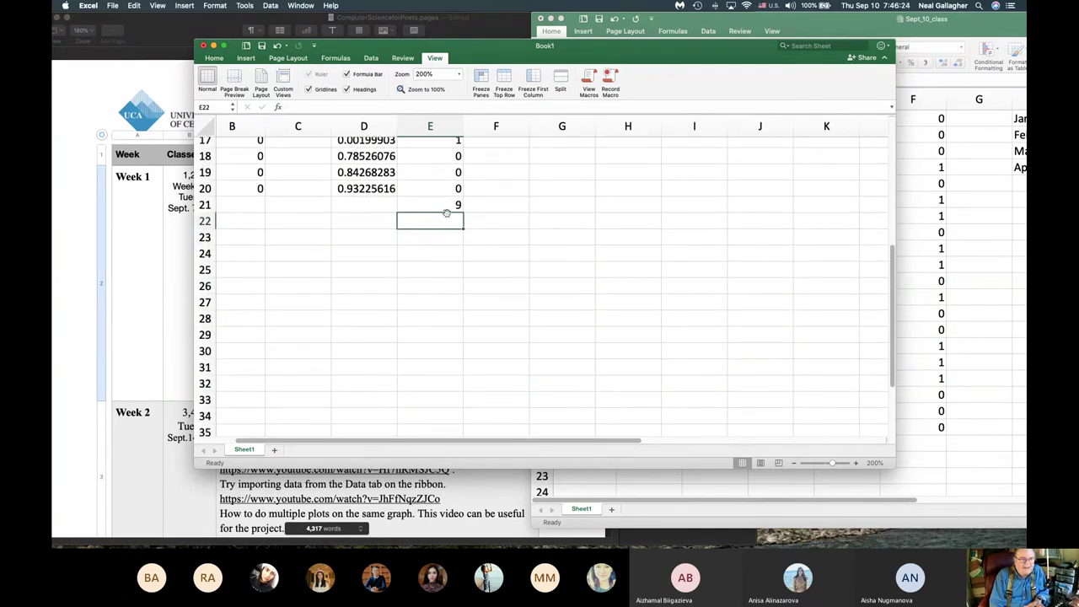
scroll(442, 224, "up", 5)
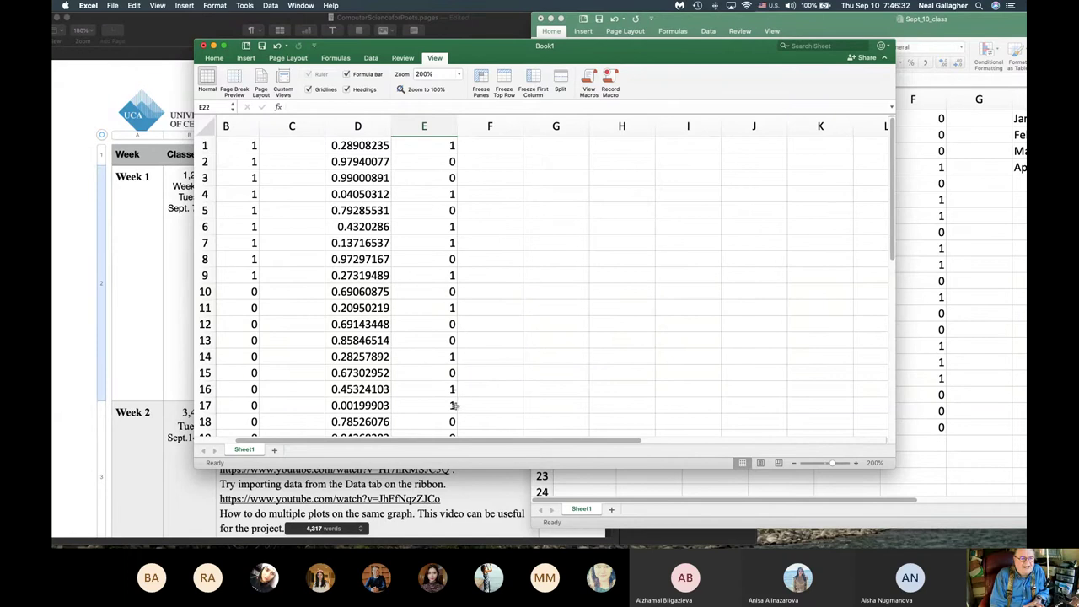
scroll(436, 392, "down", 2)
scroll(436, 392, "down", 2)
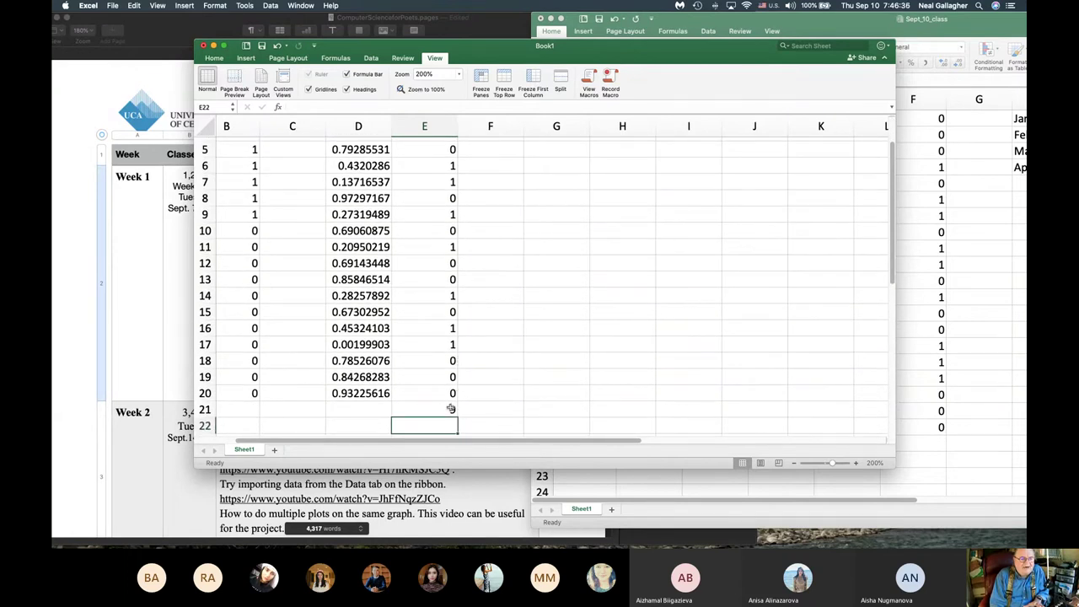
Step: Enter the label "sum =" in cell D21, beside the coin-toss total
right_click(364, 411)
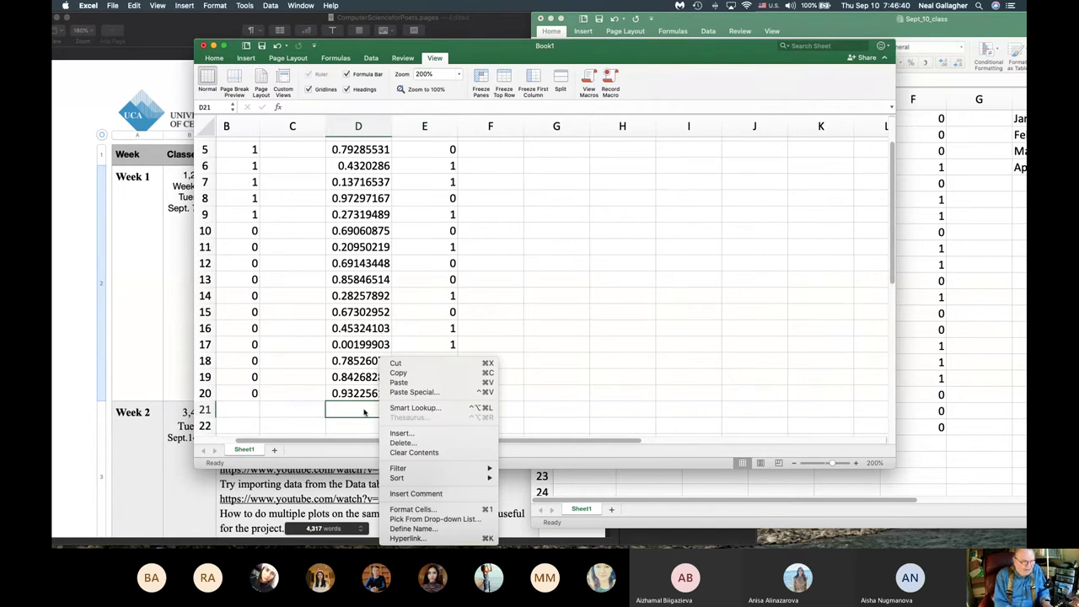
key("s")
key("o")
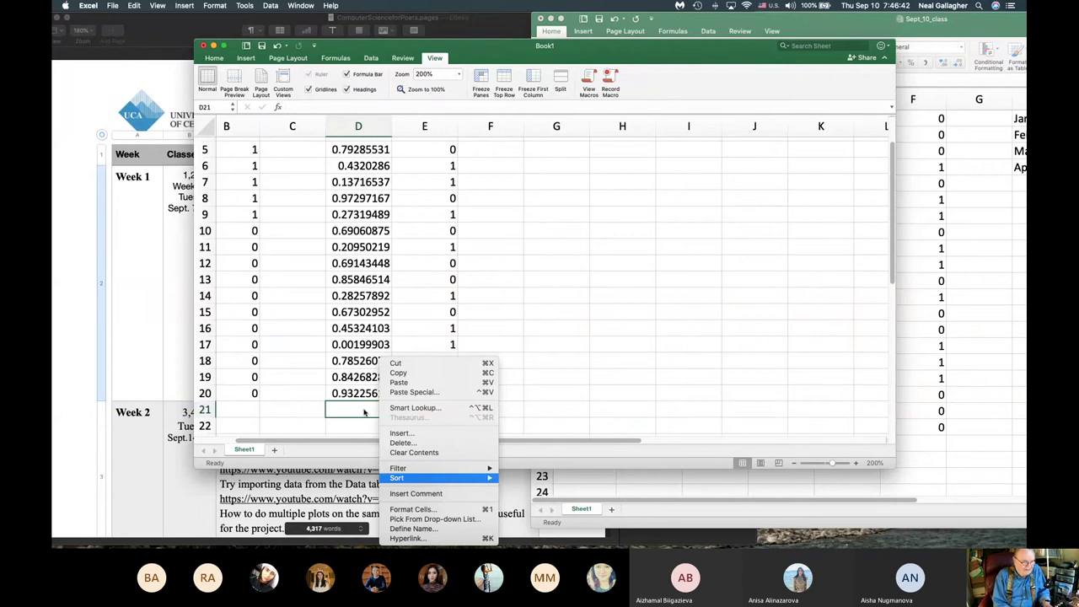
key("Escape")
type("sum")
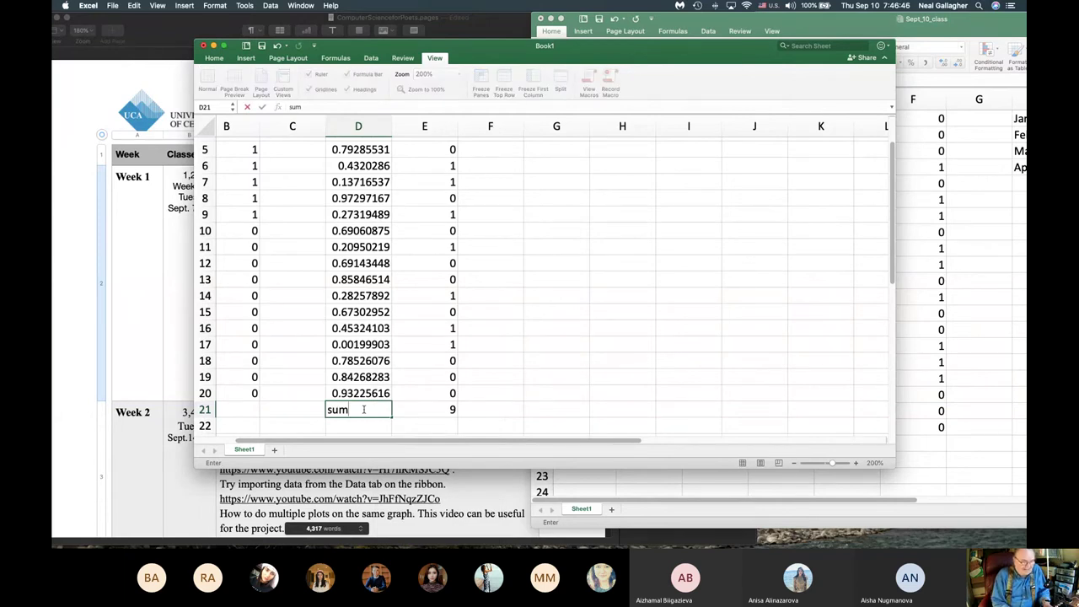
type(" =")
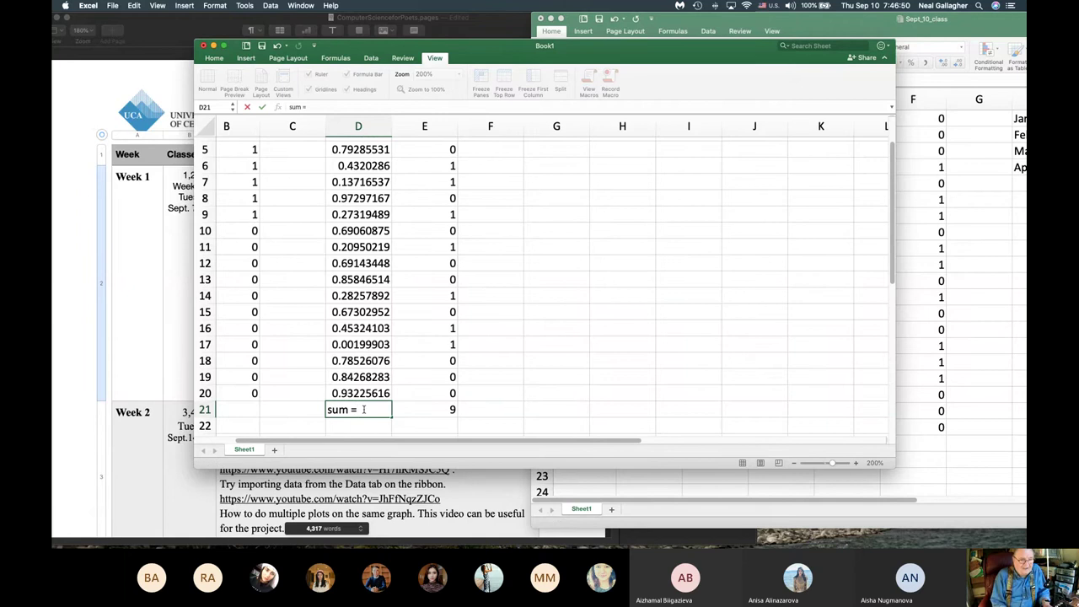
key("Return")
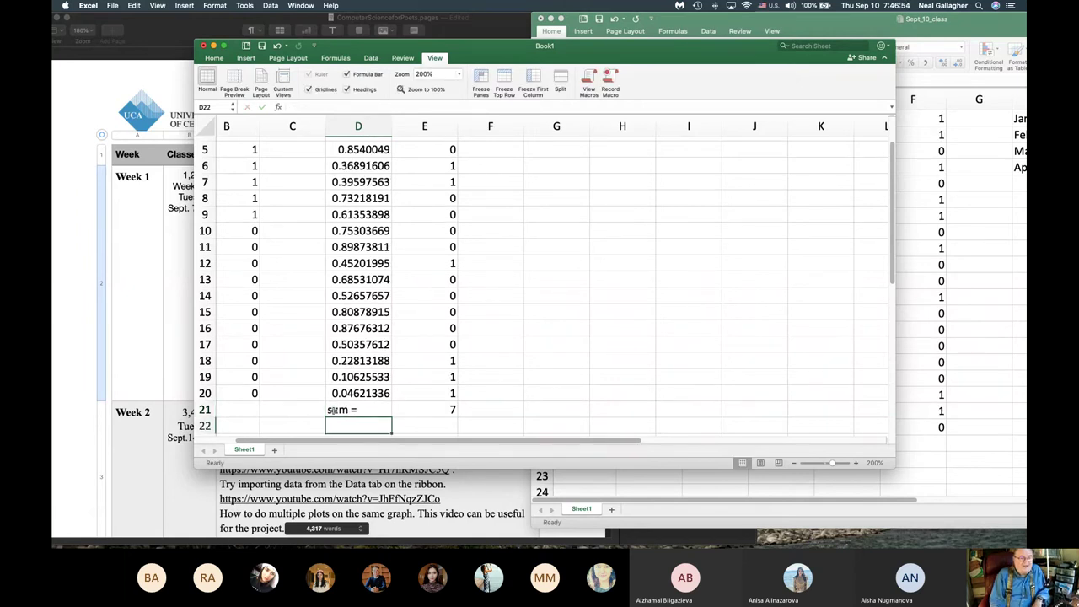
Step: Right-align the label in D21 and left-align the total in E21 so they sit next to each other
left_click(368, 410)
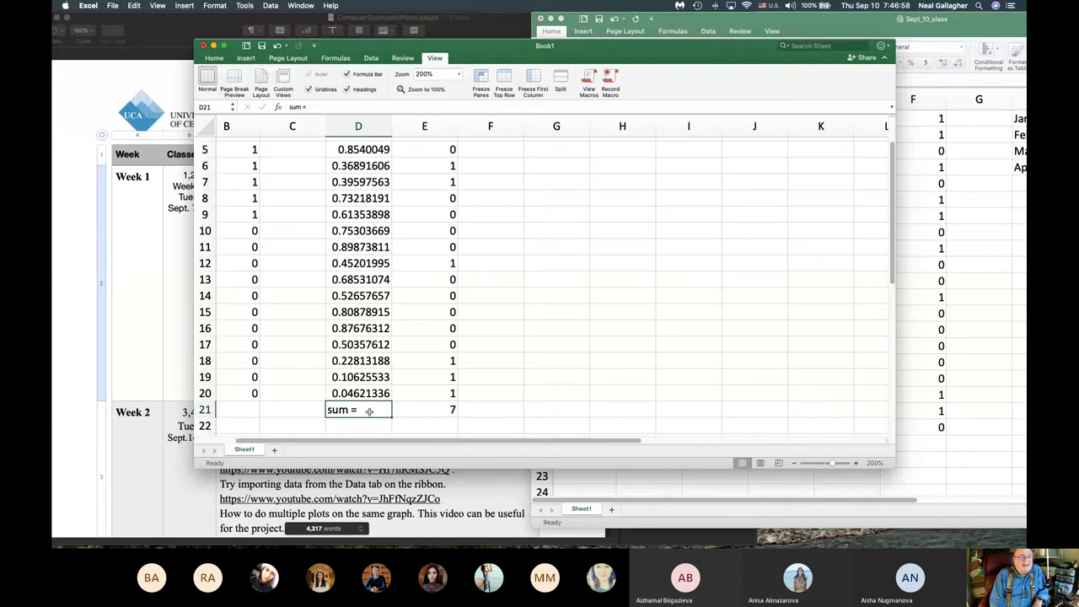
left_click(214, 59)
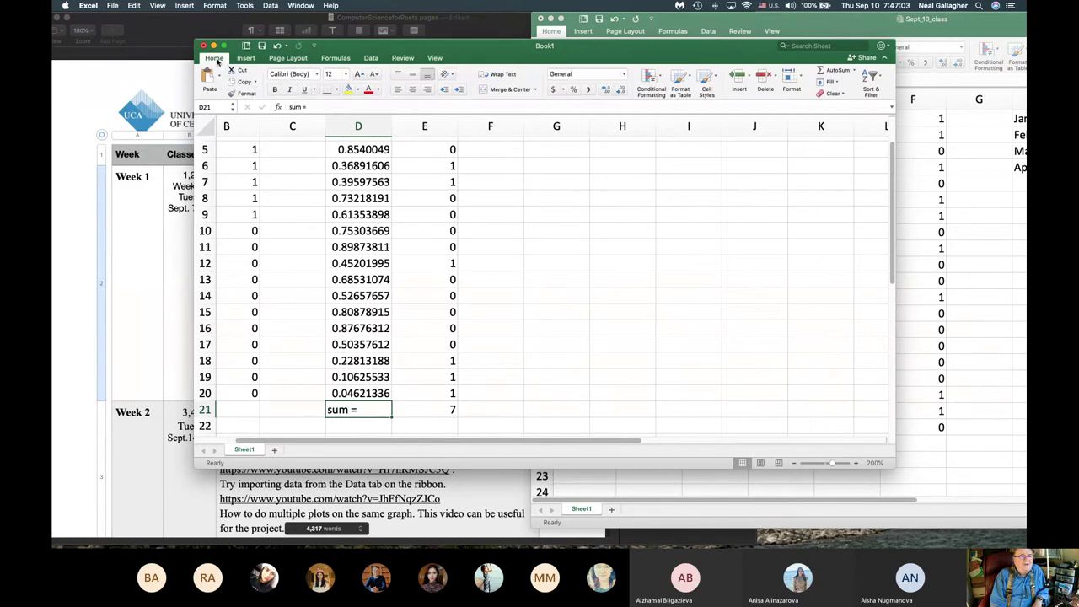
left_click(428, 93)
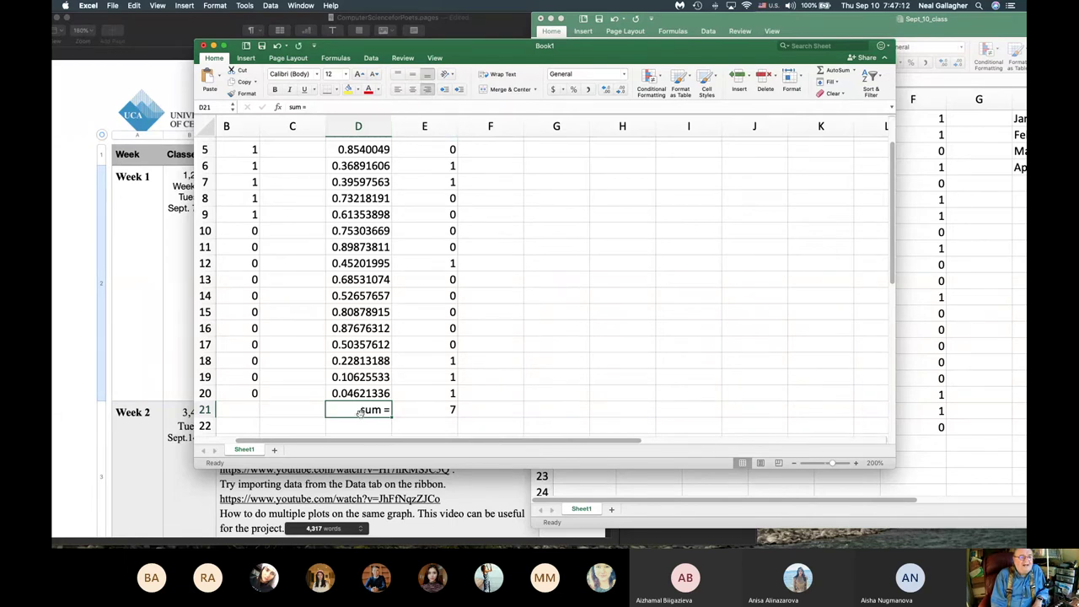
left_click(434, 413)
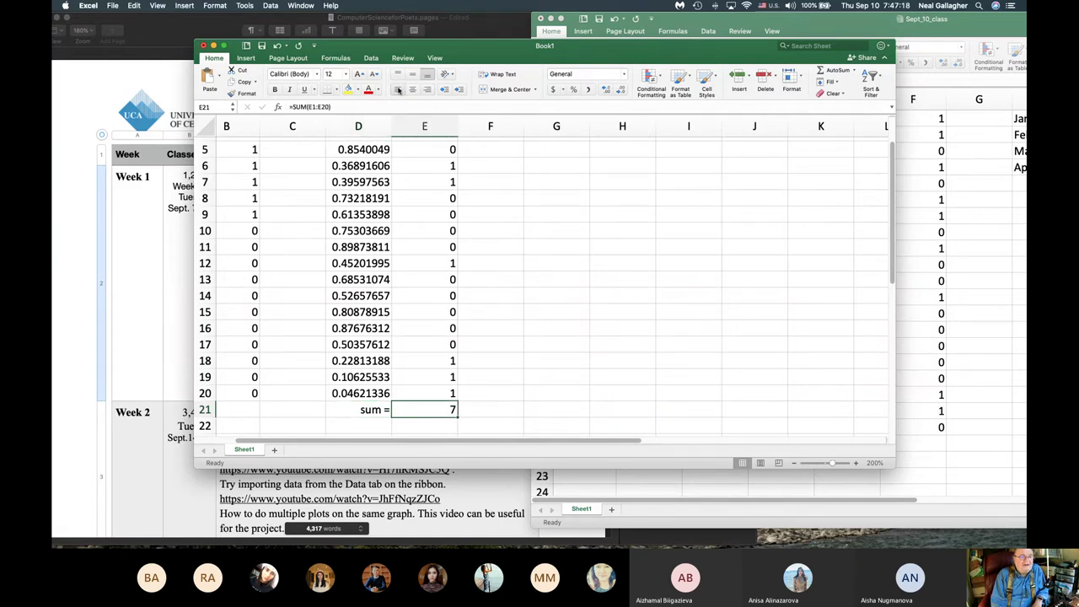
key("super+l")
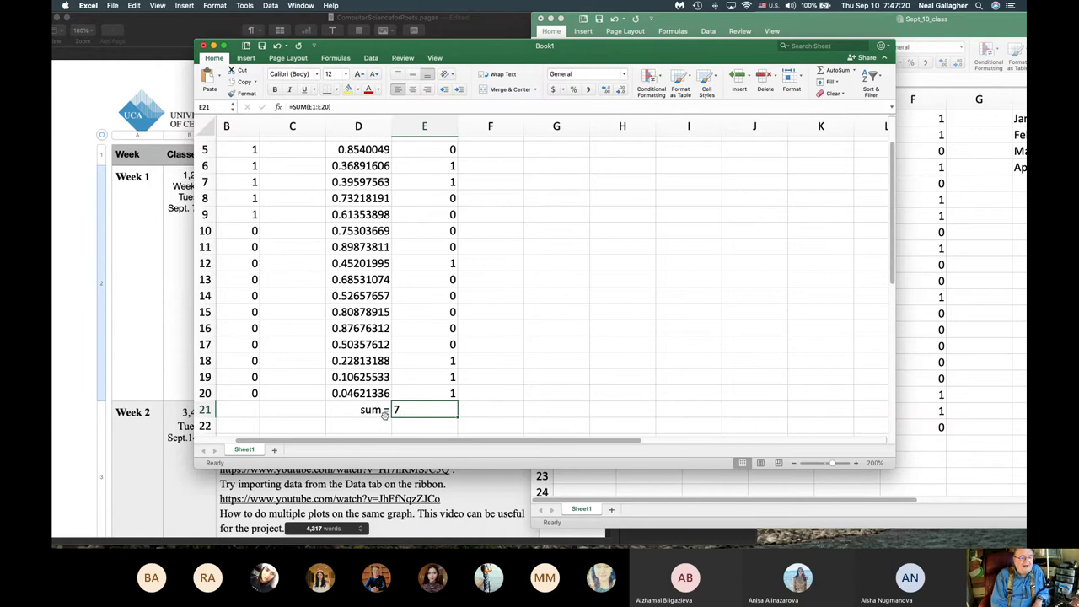
left_click(525, 408)
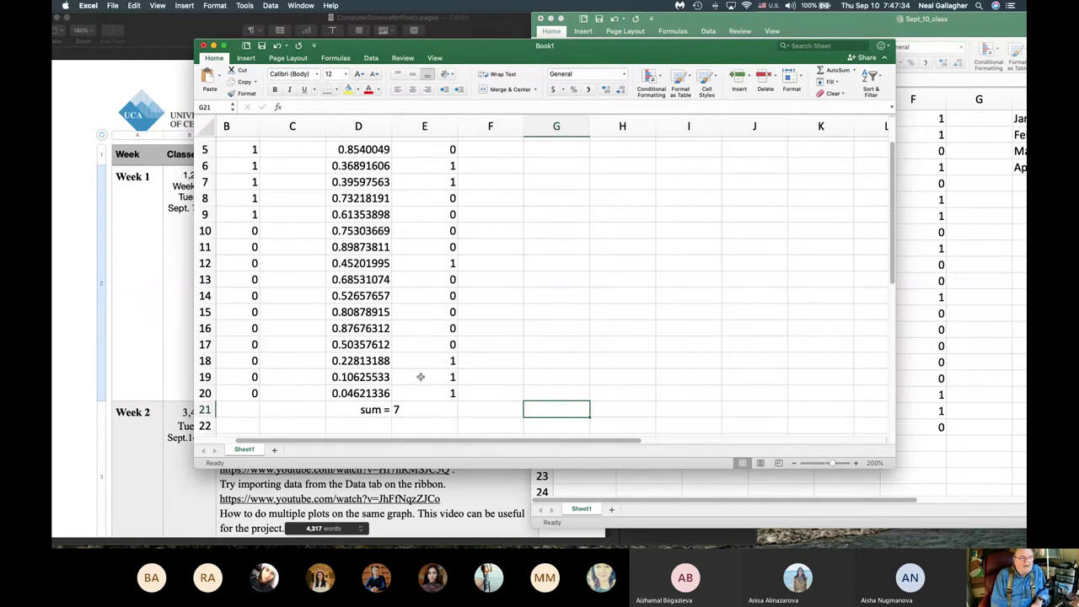
Step: Review the random numbers and 1/0 results in rows 1 to 20 against the labelled sum in row 21
scroll(463, 387, "up", 2)
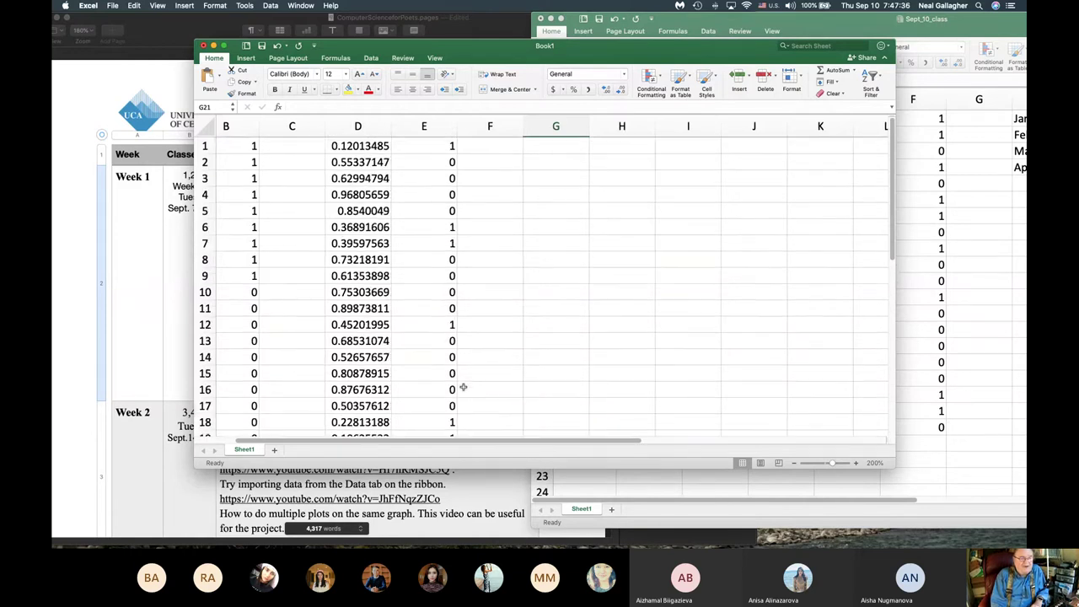
scroll(463, 387, "down", 1)
scroll(463, 387, "left", 2)
scroll(463, 387, "down", 1)
scroll(463, 387, "right", 1)
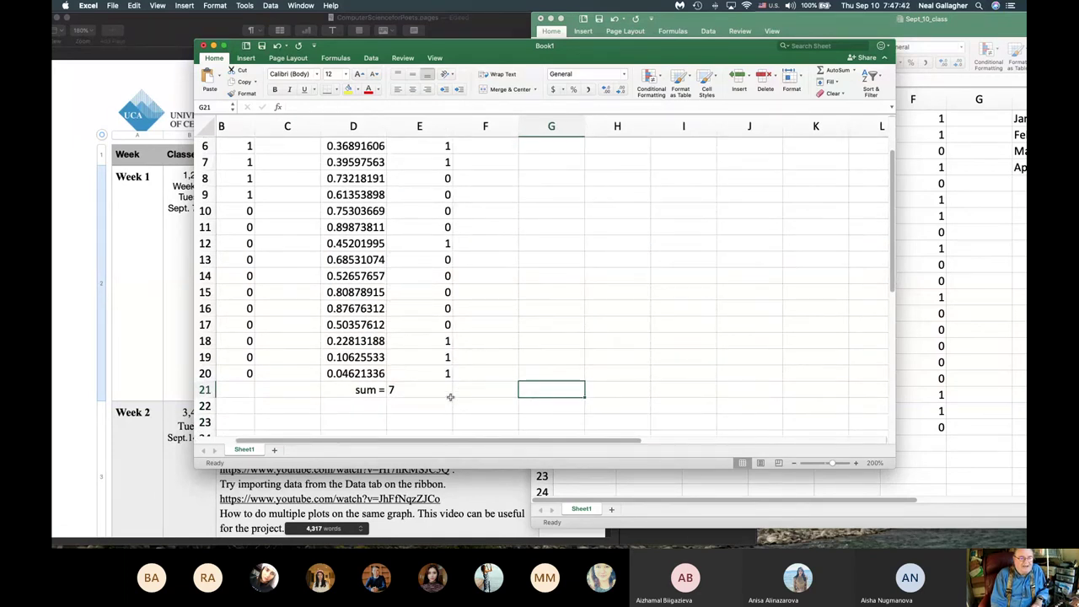
scroll(434, 388, "up", 5)
scroll(434, 387, "left", 1)
scroll(434, 388, "left", 2)
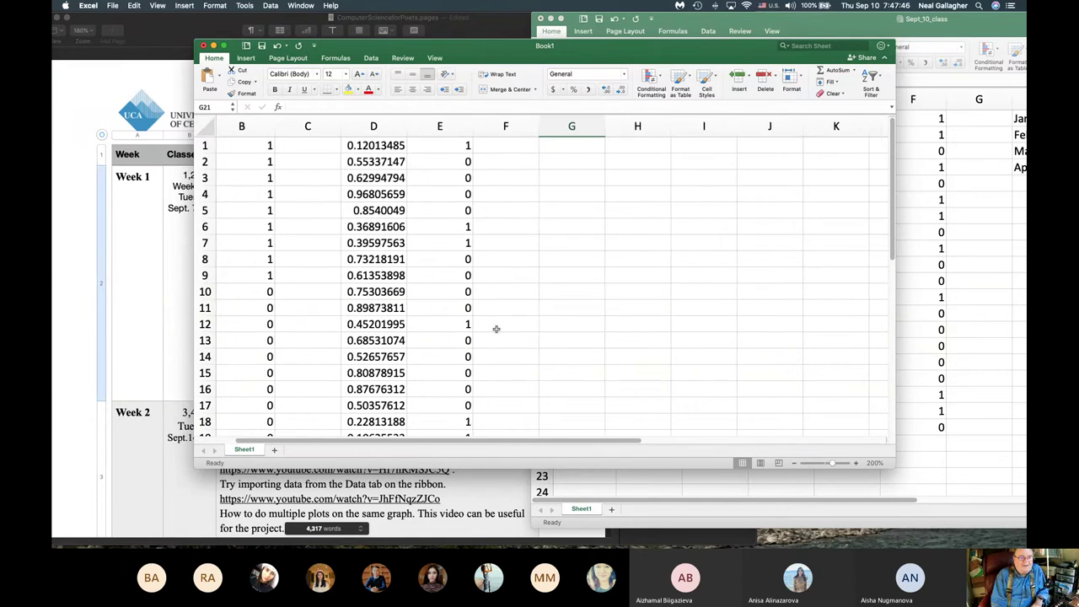
scroll(494, 328, "down", 5)
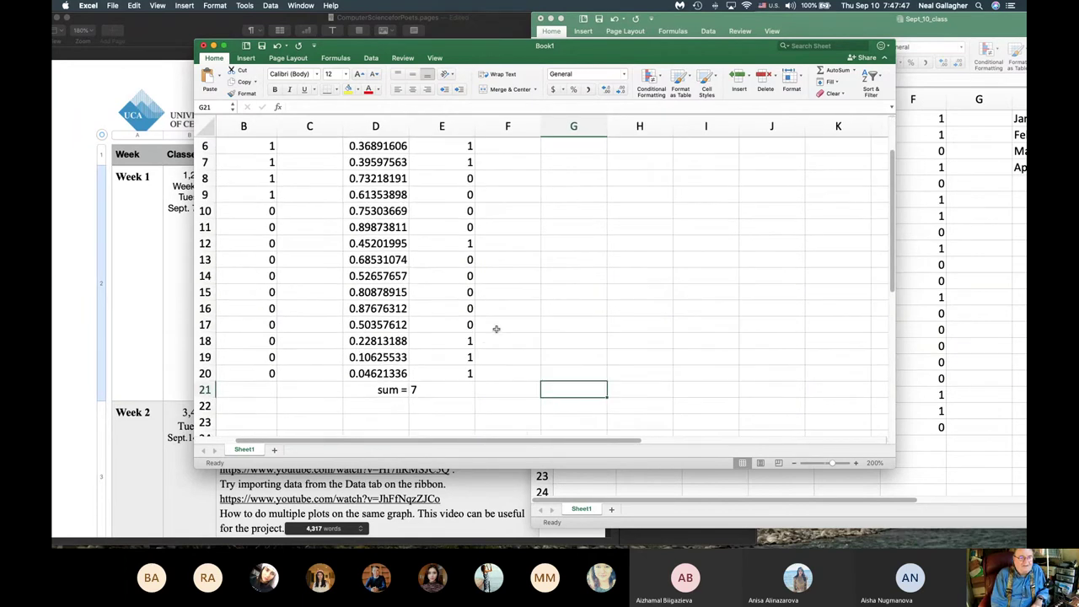
Step: Enter 1, 3 and 4 in the empty cells I19 to I21 to recalculate the coin tosses with each entry
left_click(590, 360)
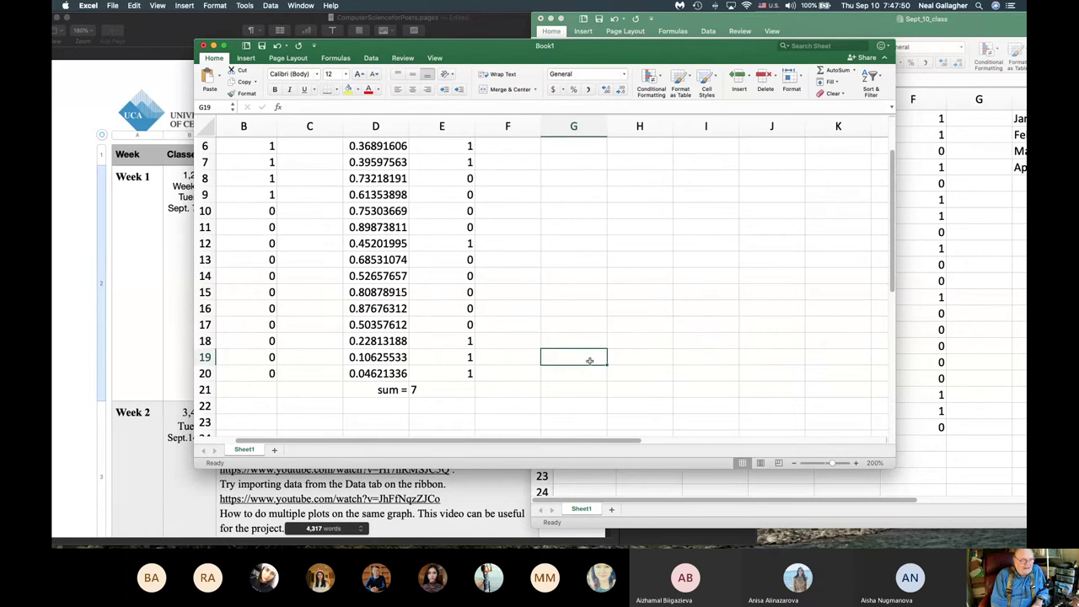
left_click(716, 359)
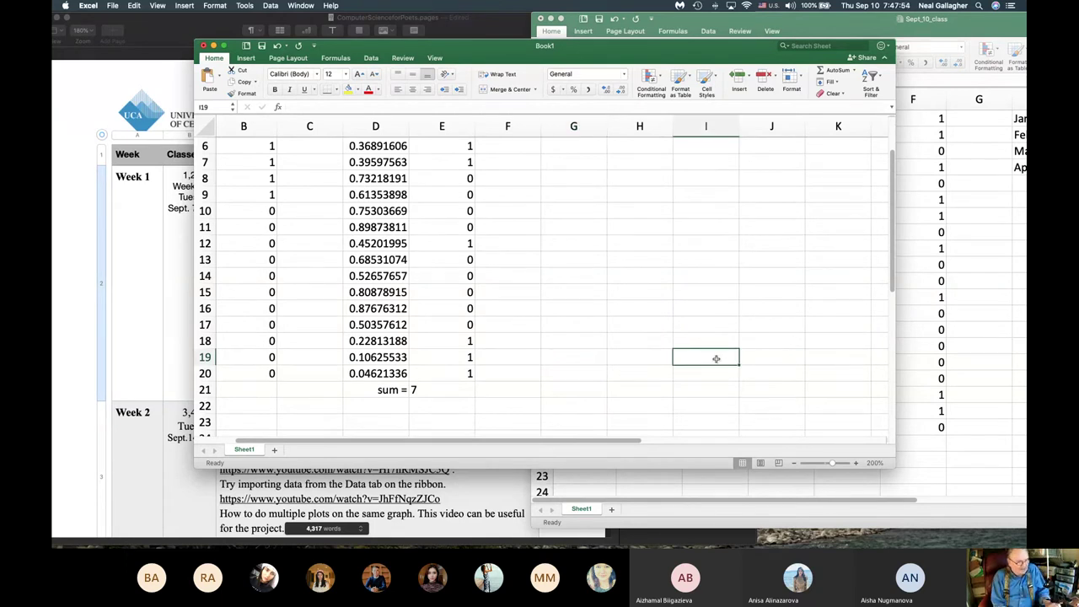
type("1")
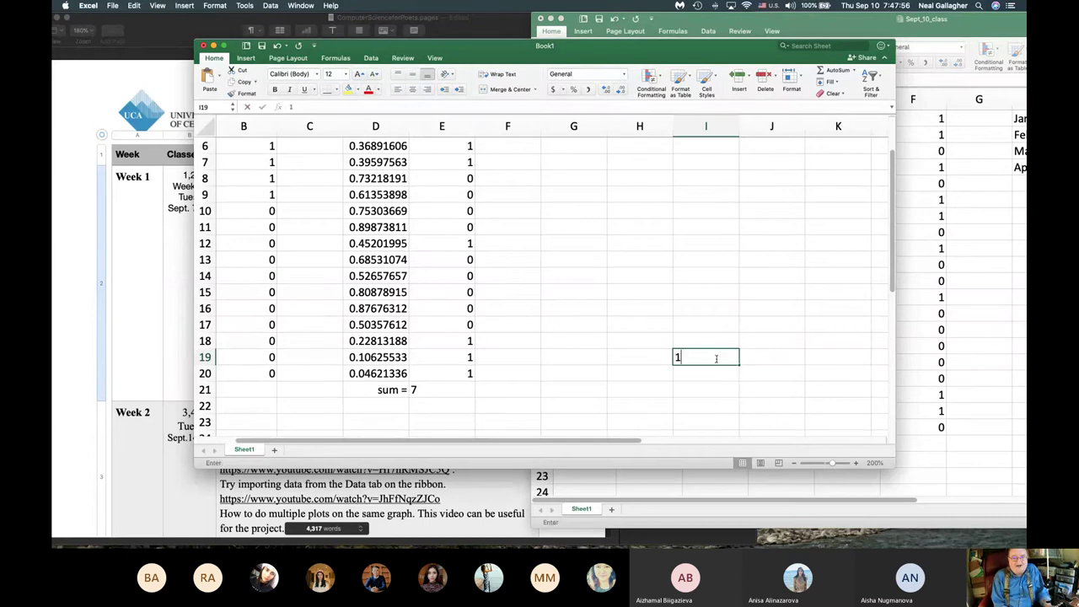
key("Return")
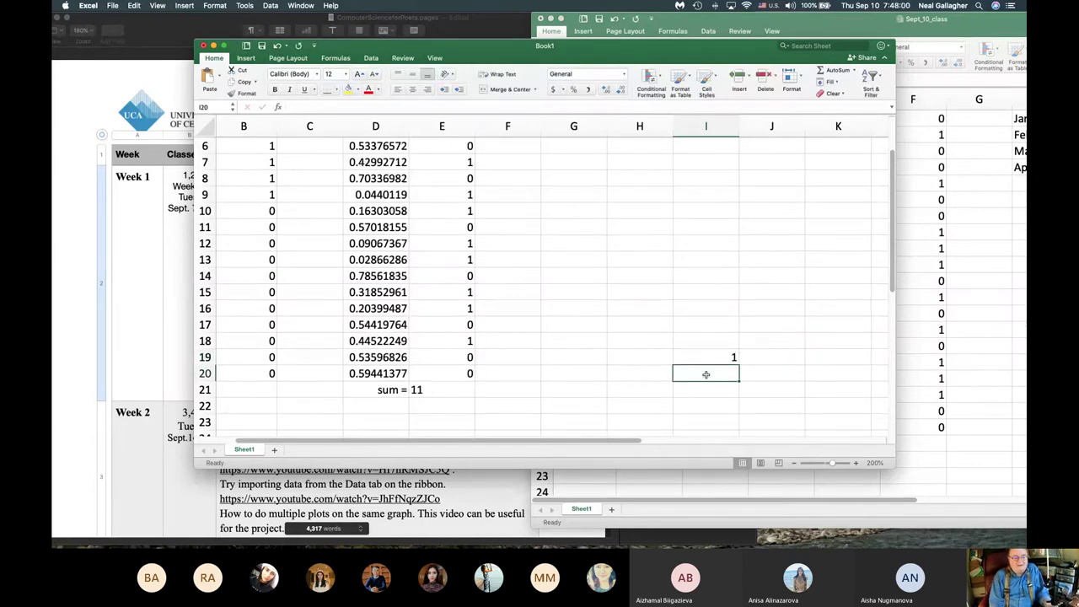
type("3")
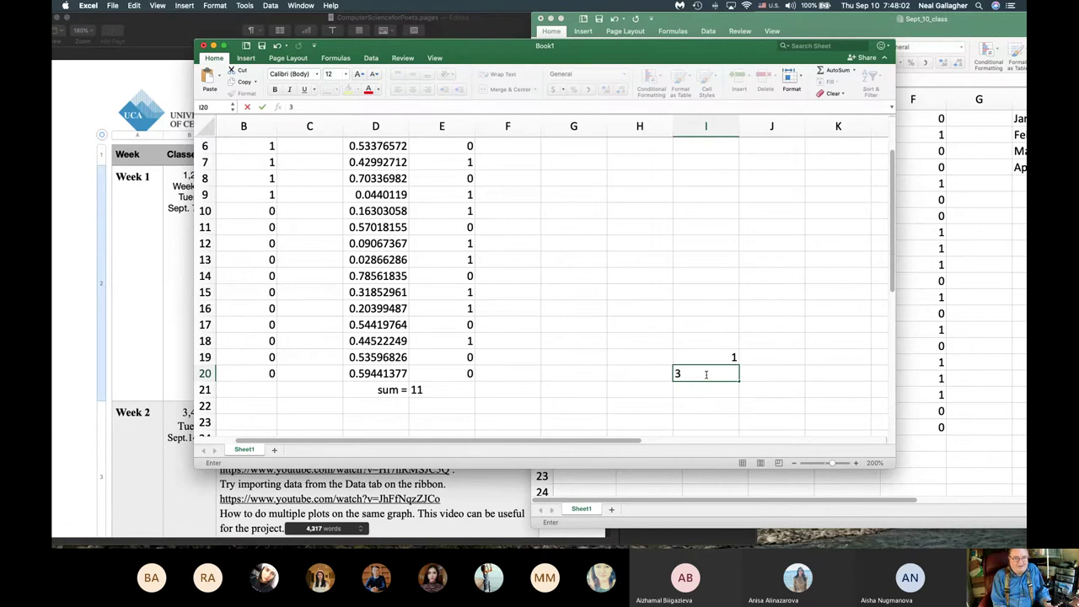
key("Return")
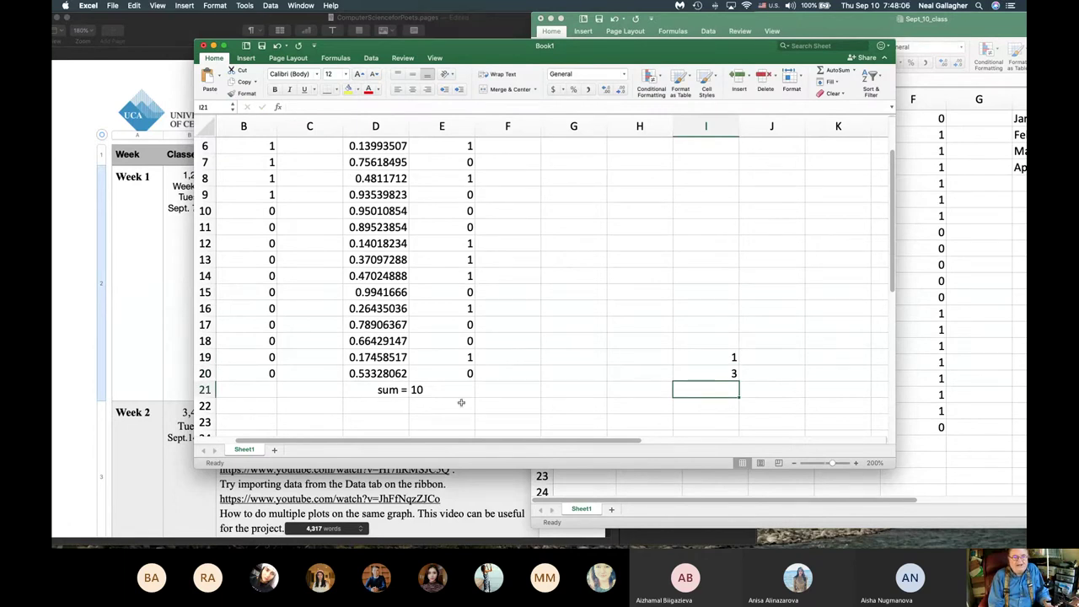
type("4")
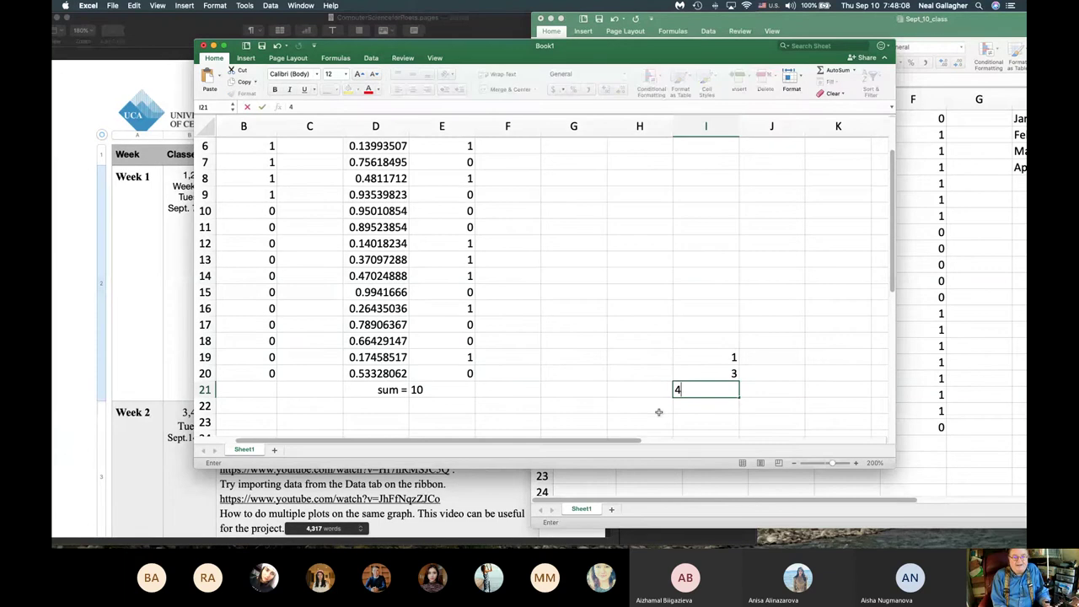
key("Return")
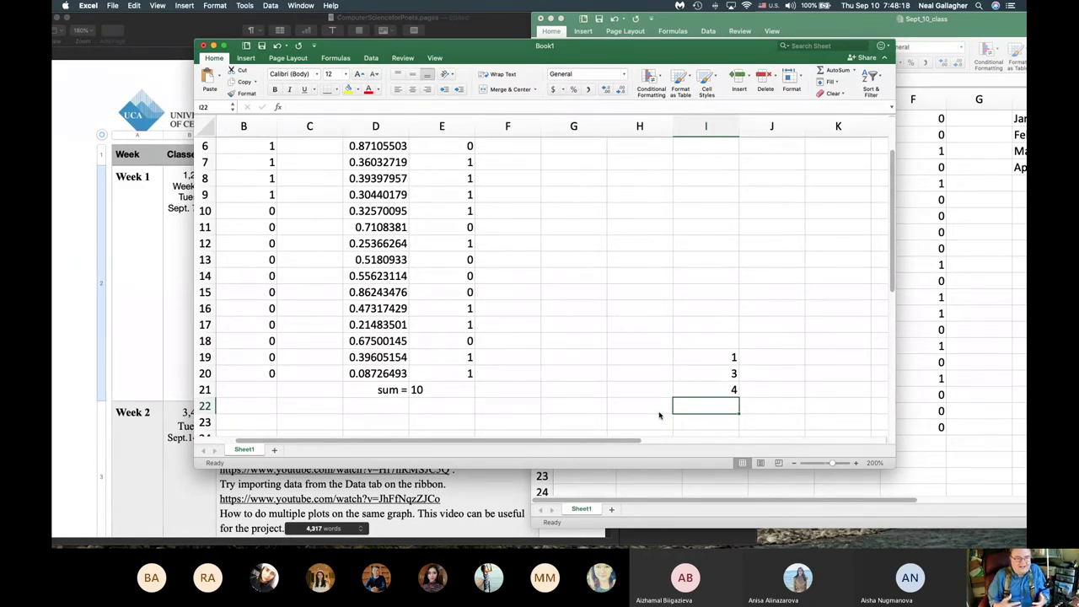
Step: Clear the trial values from cells I19 to I21
left_click(715, 360)
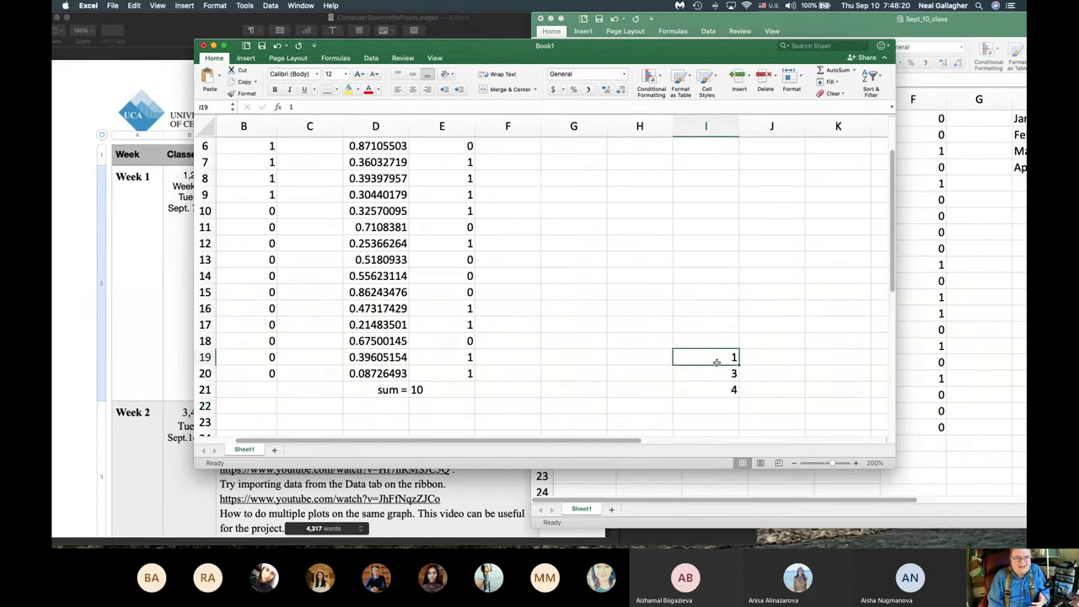
left_click(721, 392, "shift")
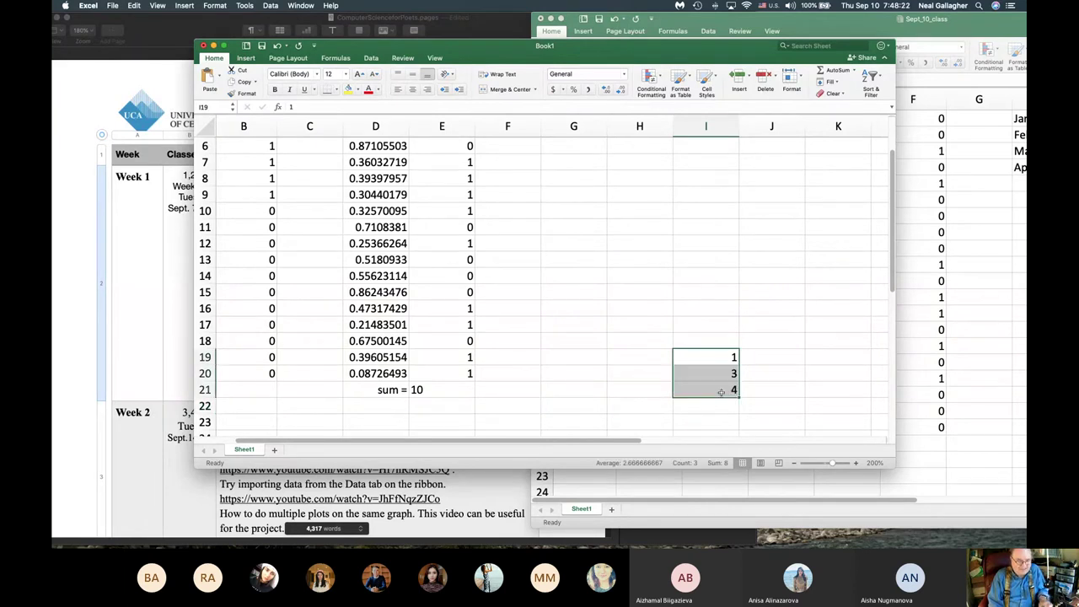
key("Delete")
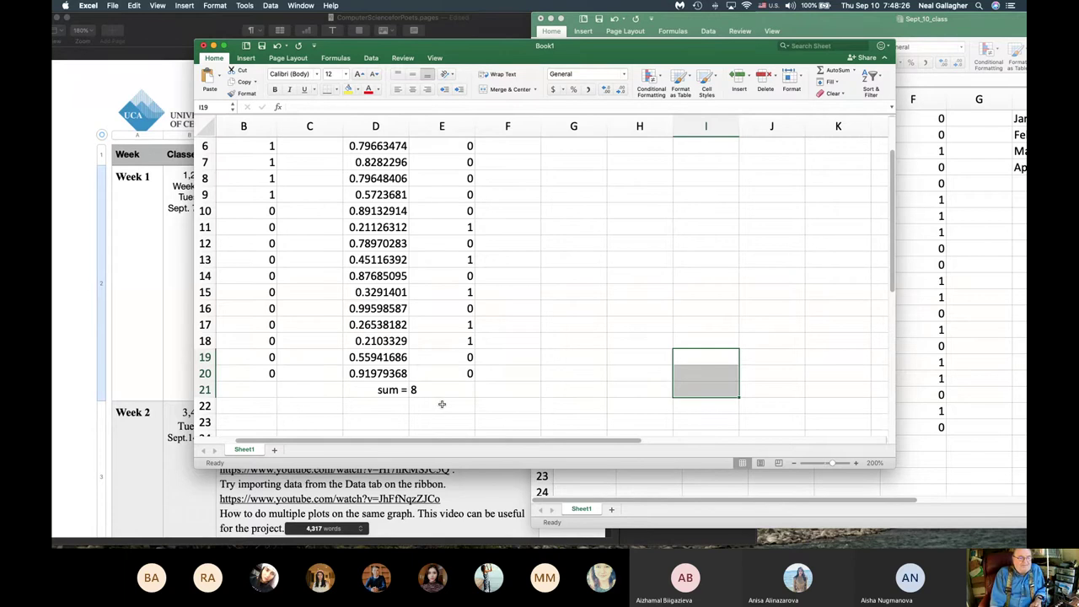
Step: Enter 1 in each cell from I19 to I24 to rerun the 20-toss simulation with every entry
scroll(423, 404, "up", 5)
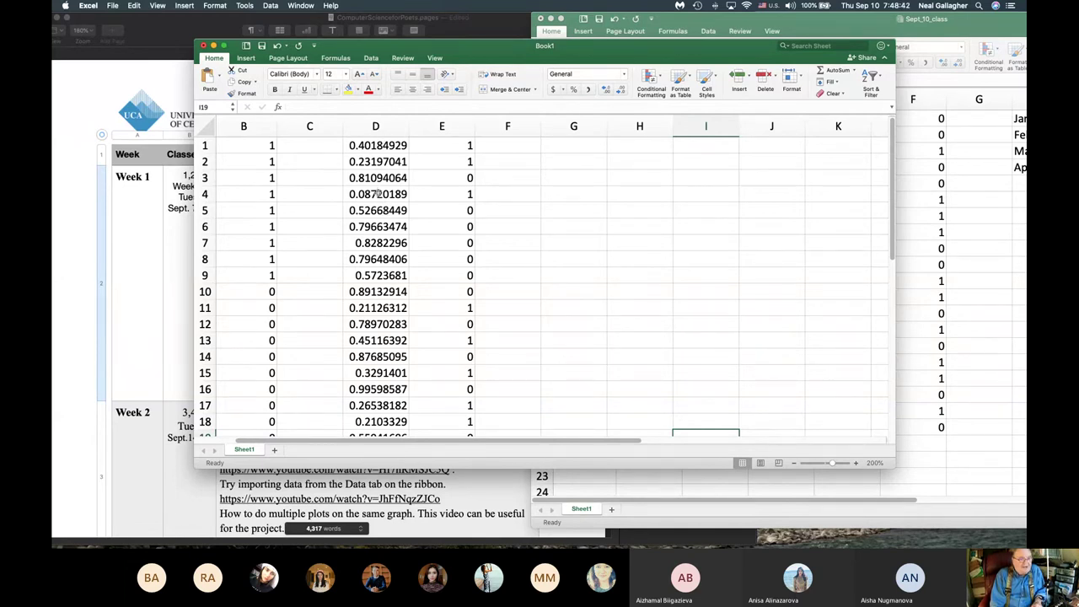
scroll(379, 194, "down", 5)
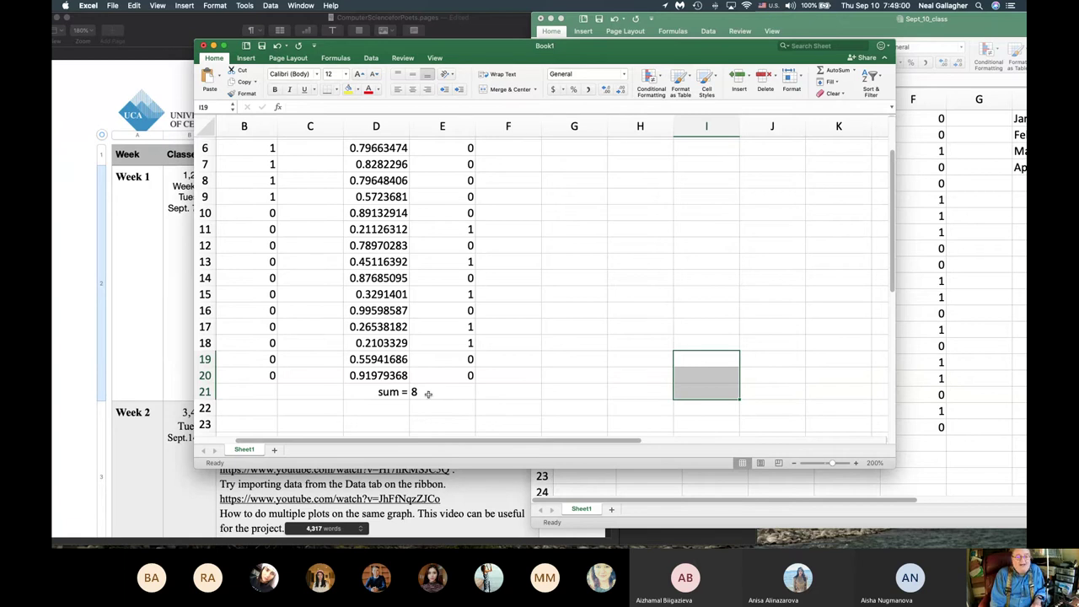
left_click(701, 362)
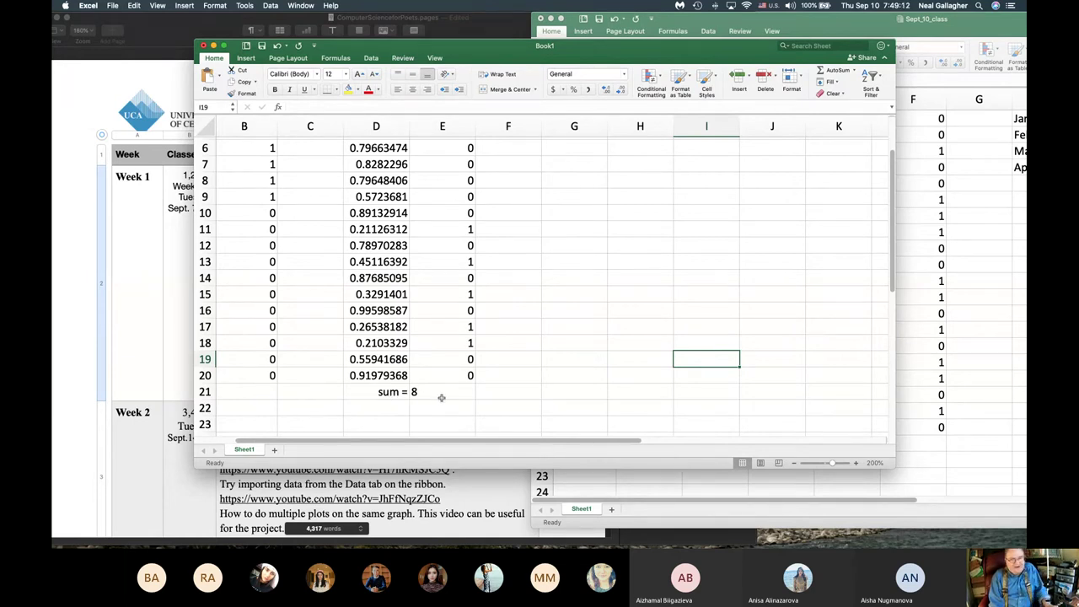
type("1")
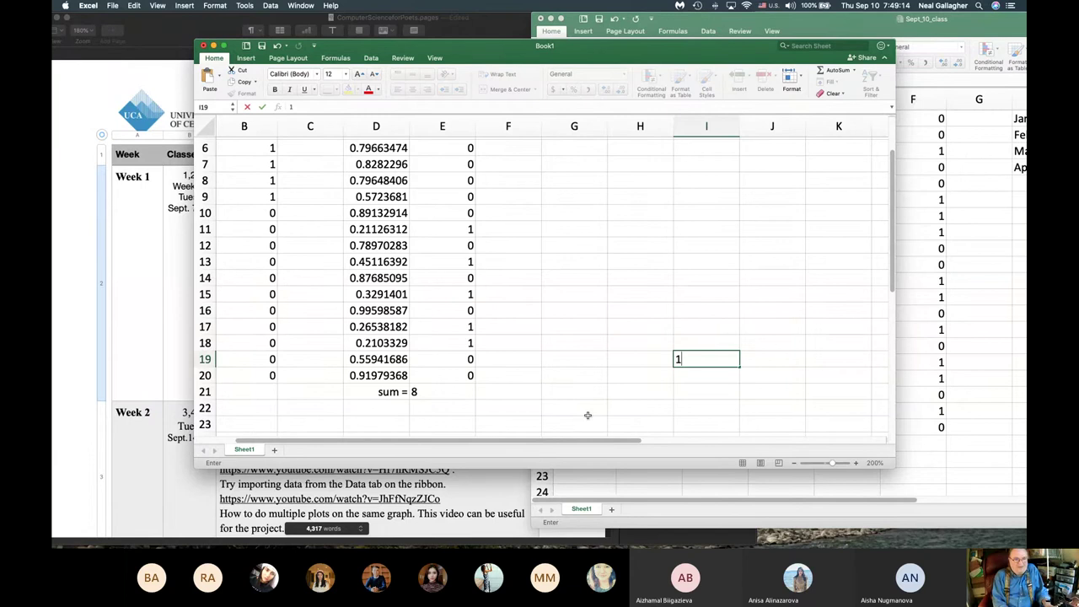
key("Return")
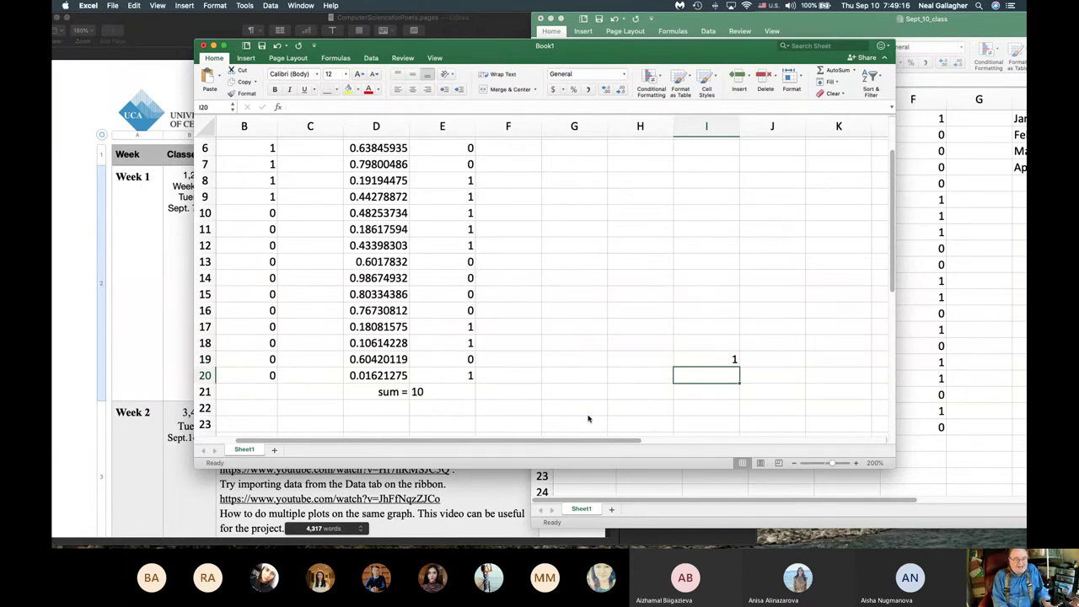
type("1")
key("Return")
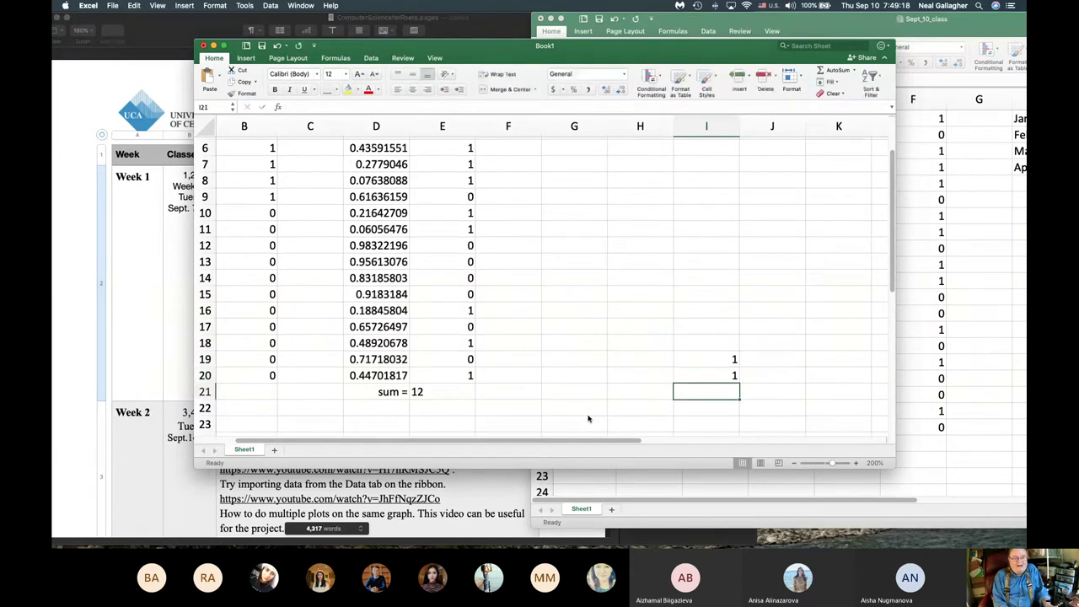
type("1")
key("Return")
type("1")
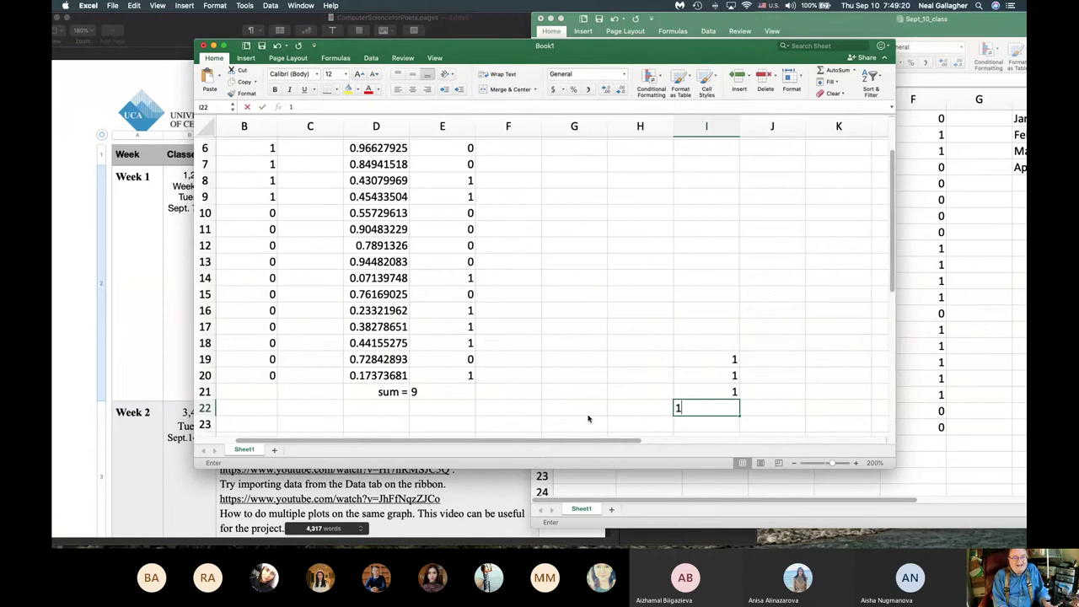
key("Return")
type("1")
key("Return")
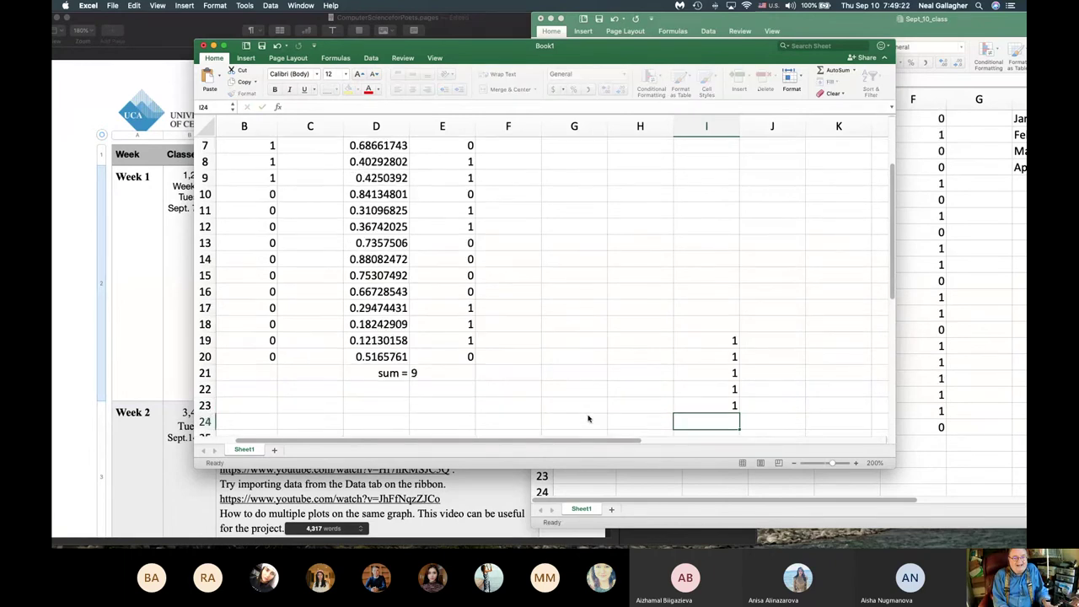
type("1")
key("Return")
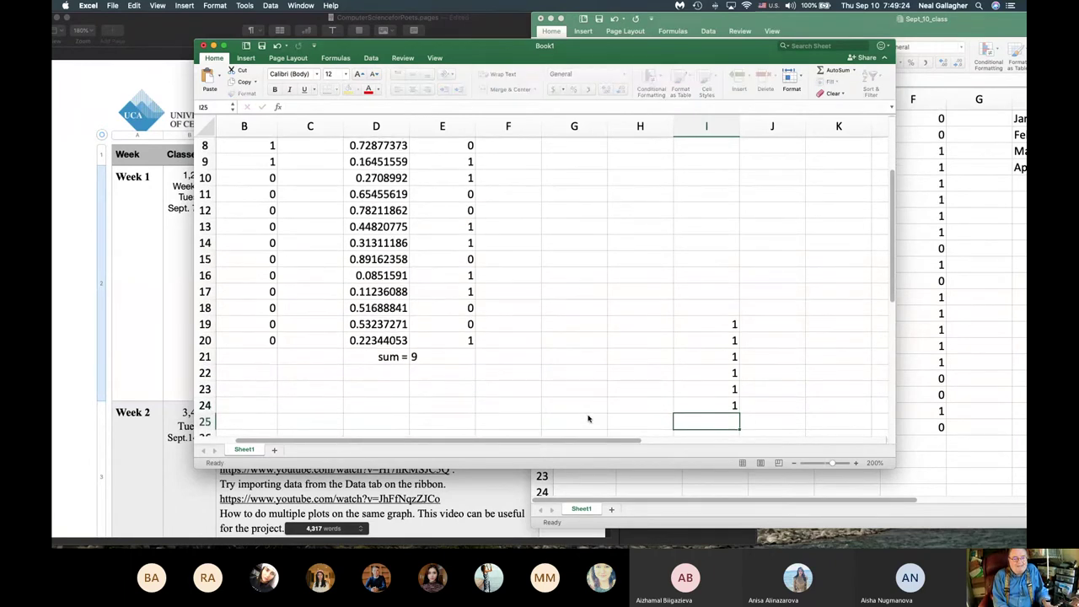
Step: Enter 1 in cells I25 and I26 to rerun the coin-toss simulation with each entry
type("1")
key("Return")
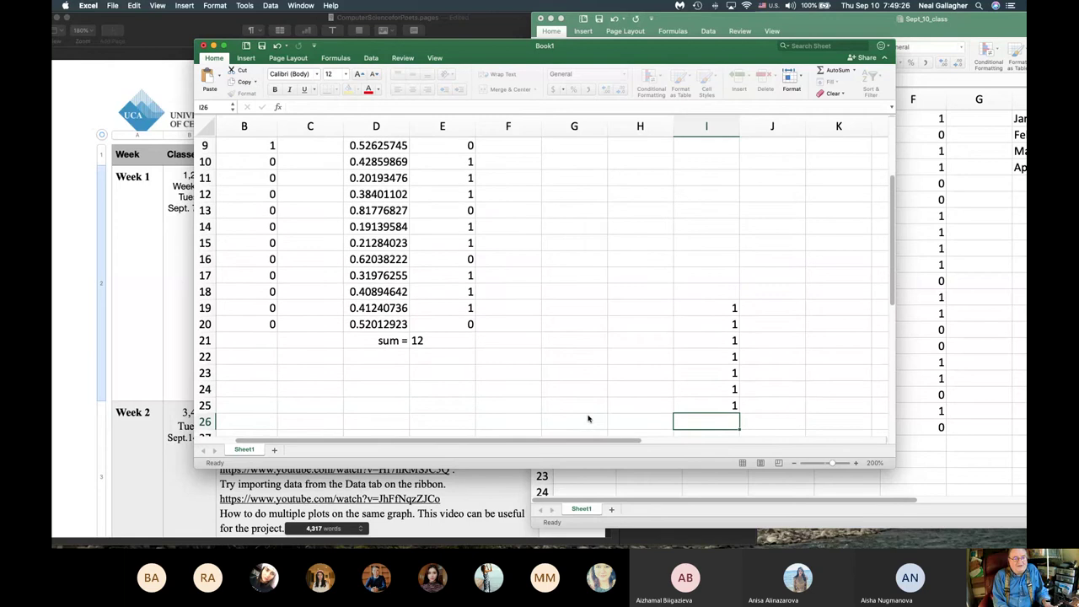
type("1")
key("Return")
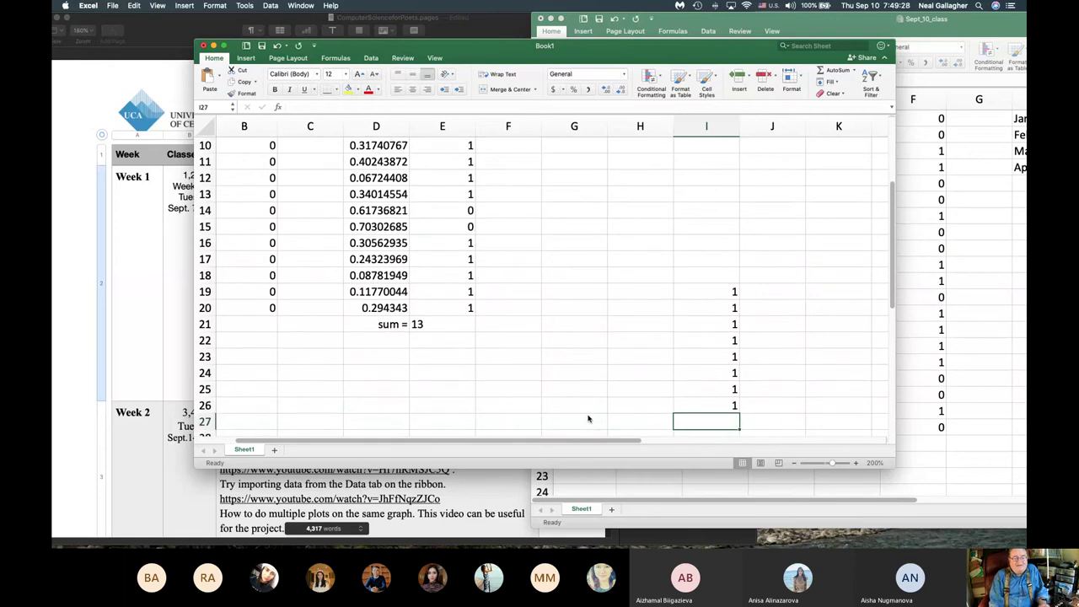
Step: Clear the trial values from cells I19 to I26
left_click(738, 293)
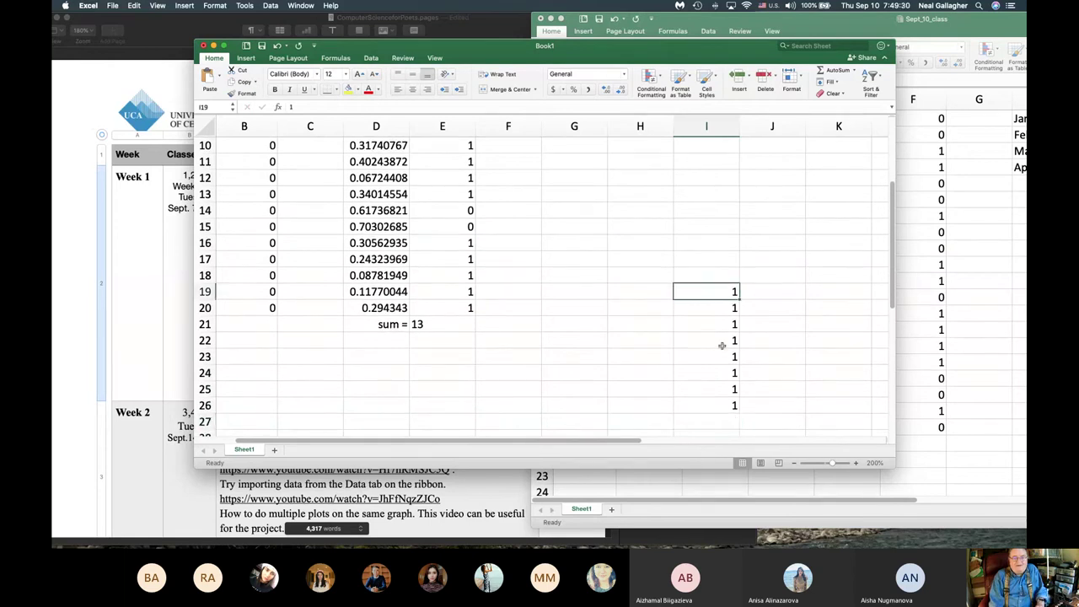
left_click(725, 409, "shift")
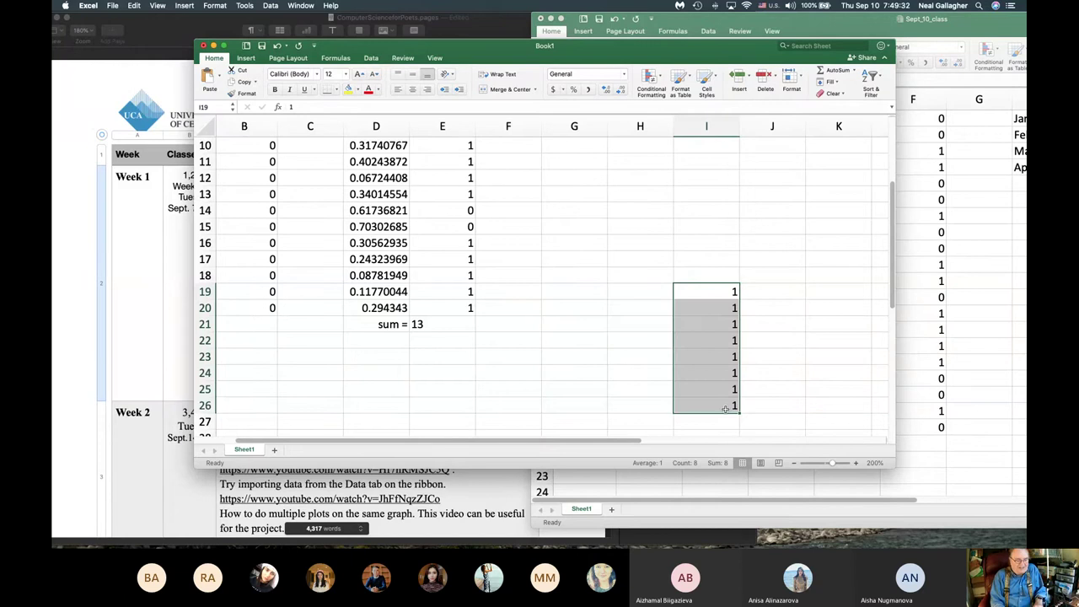
key("Delete")
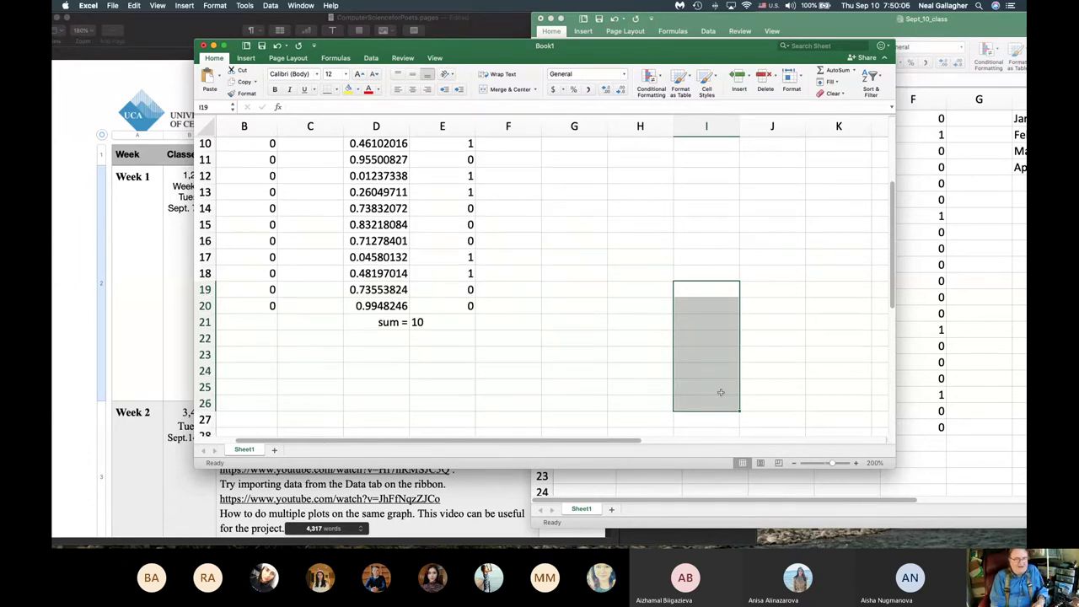
Step: Examine the recalculated random numbers and 1/0 results in columns D and E together with the sum in row 21
scroll(525, 361, "up", 4)
scroll(525, 361, "up", 1)
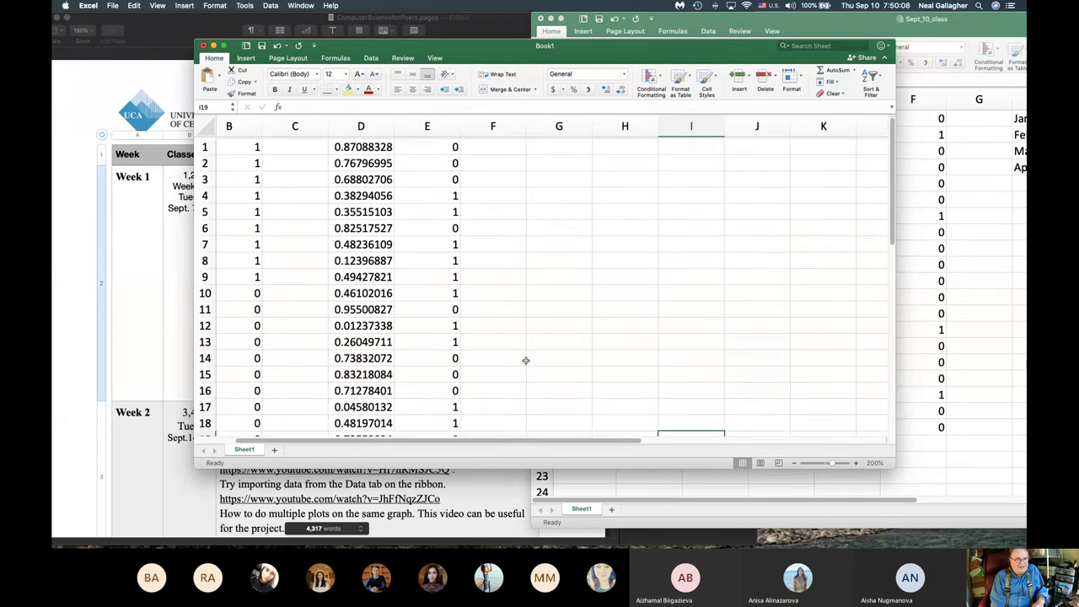
scroll(527, 361, "left", 2)
scroll(529, 360, "up", 1)
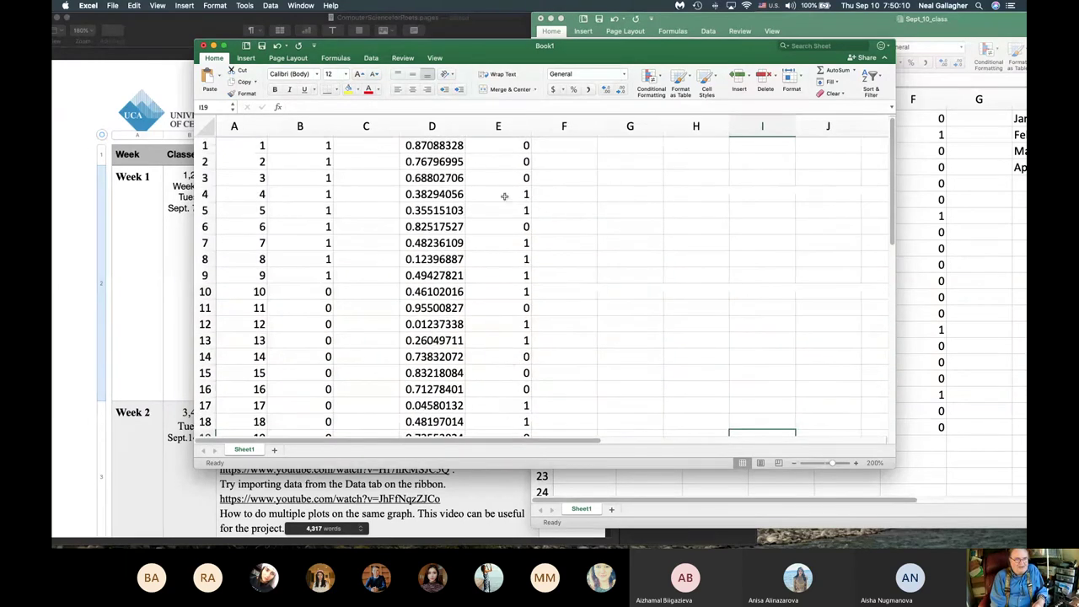
scroll(521, 395, "down", 5)
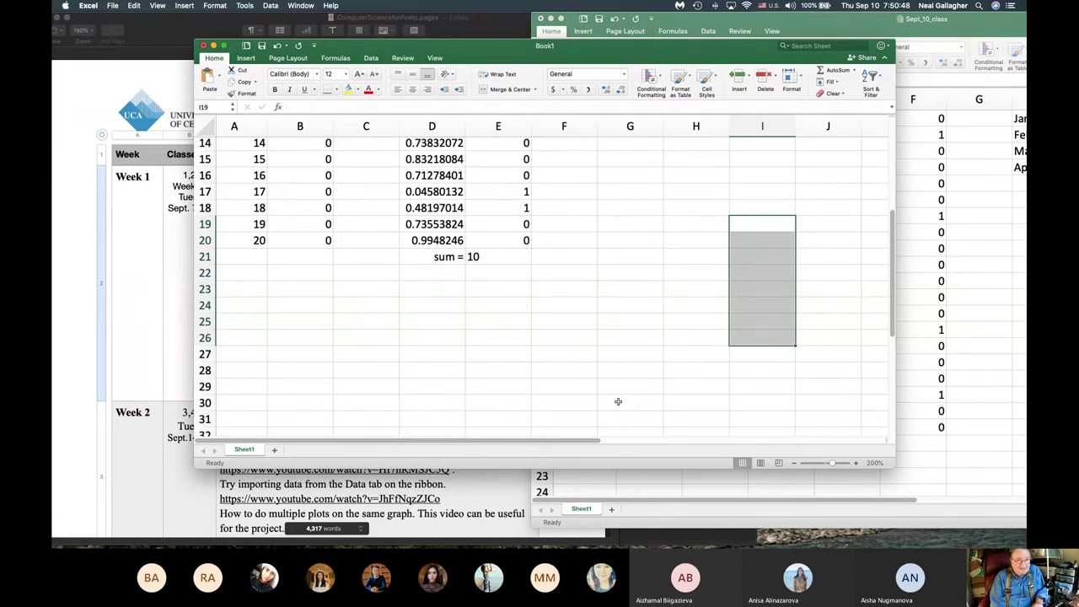
scroll(618, 401, "up", 5)
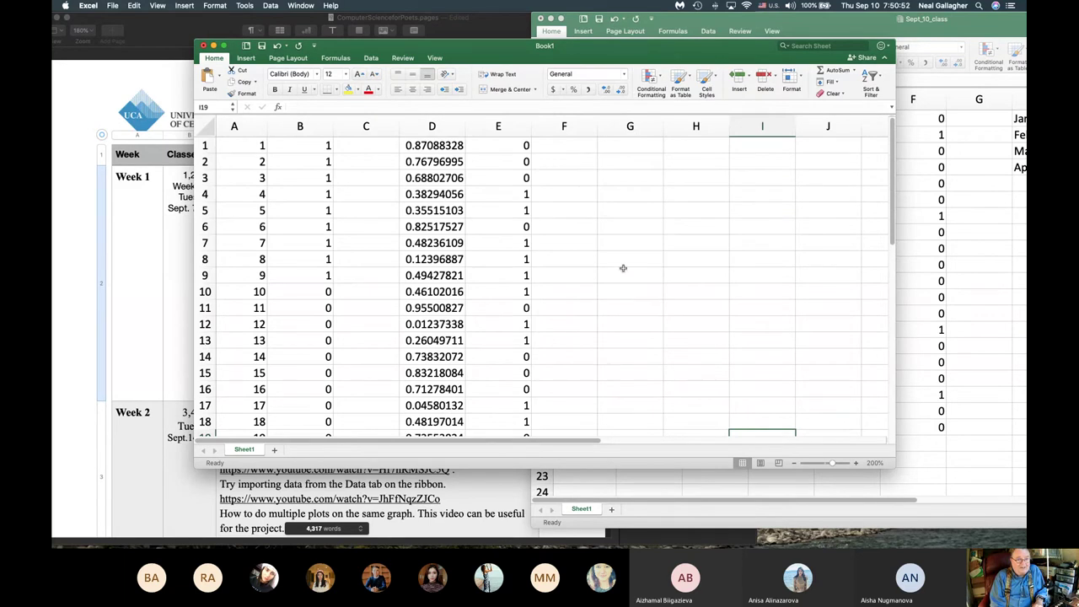
scroll(567, 327, "down", 5)
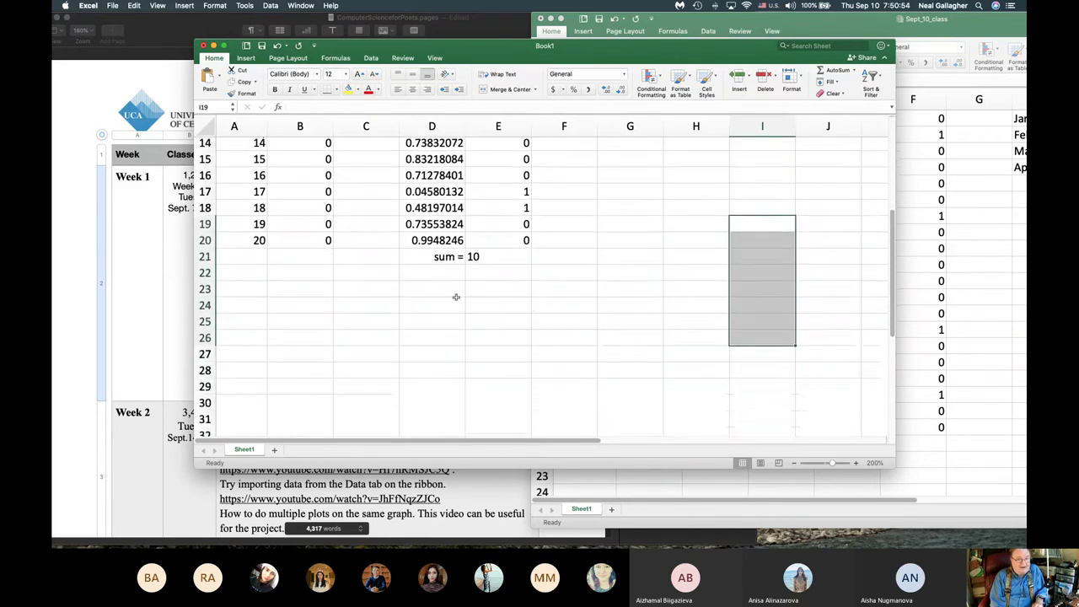
scroll(476, 242, "up", 5)
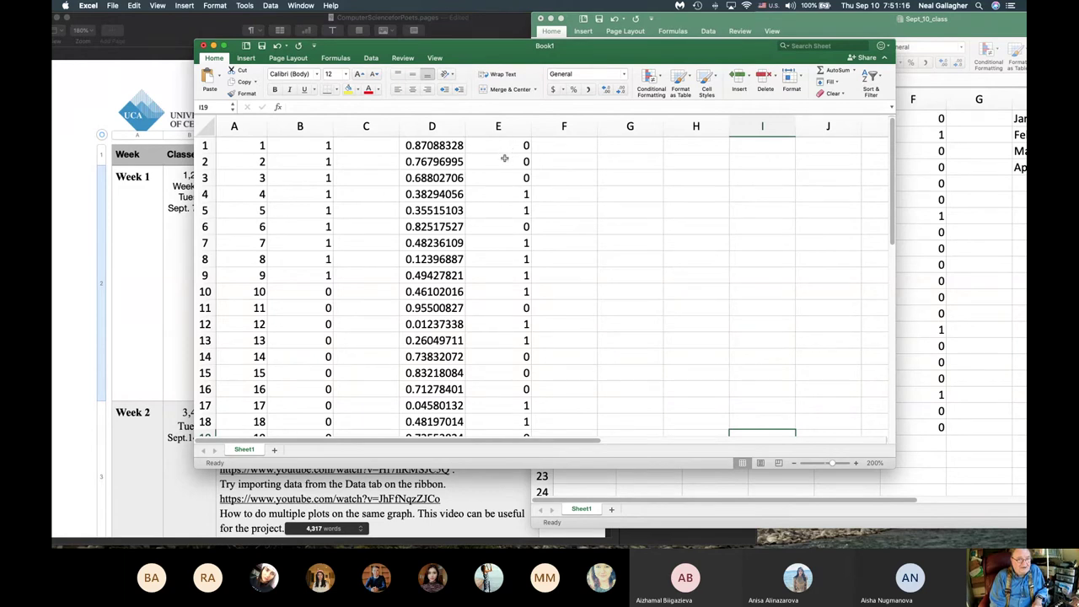
Step: Enter 1 in each cell from I5 to I11 to recalculate the coin tosses with every entry
left_click(741, 212)
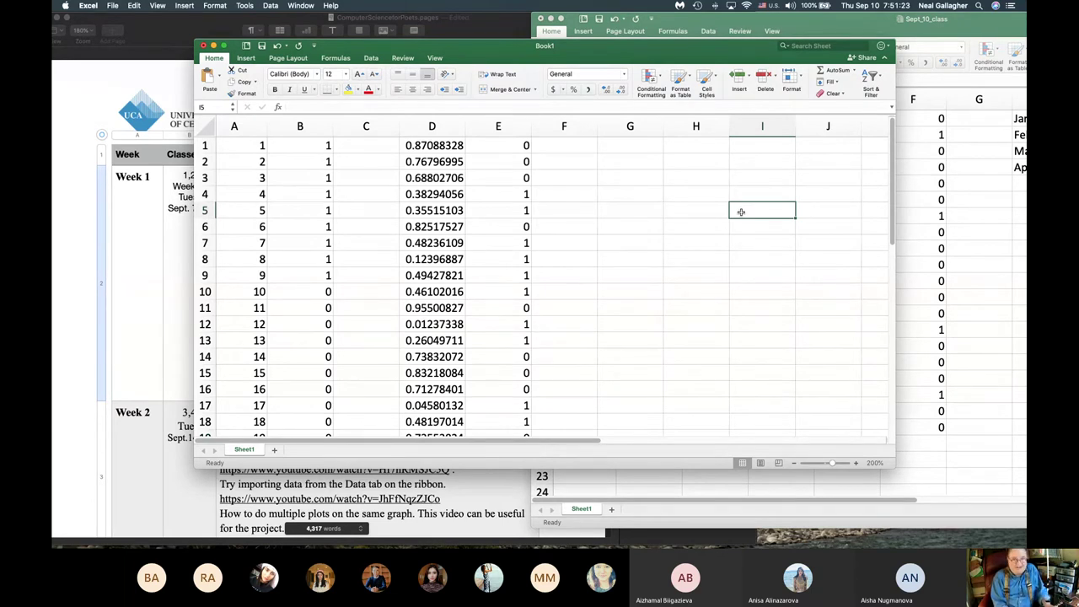
type("1")
key("Return")
type("1")
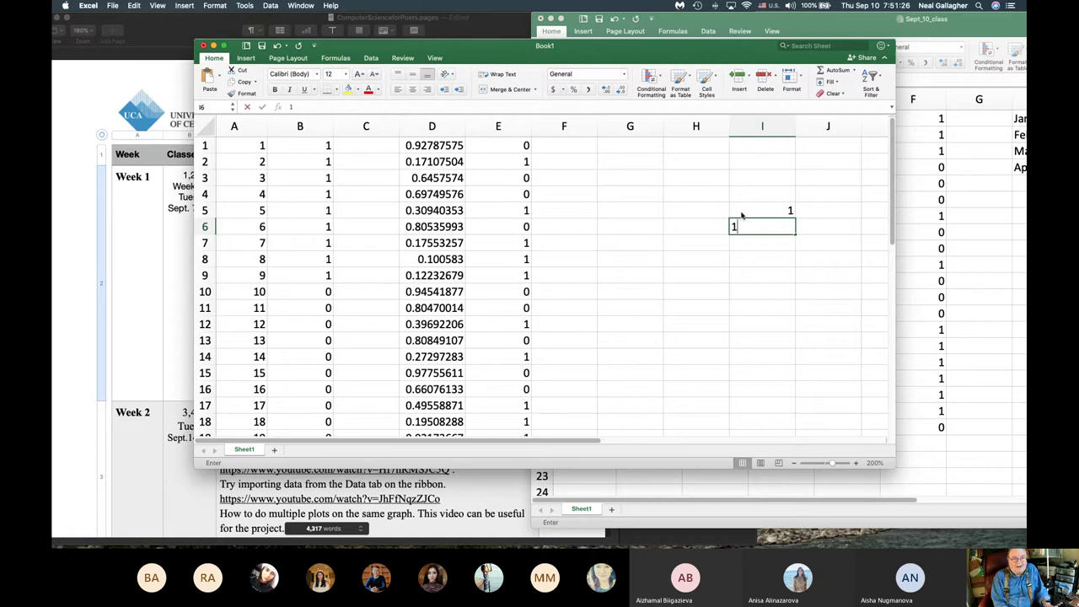
key("Return")
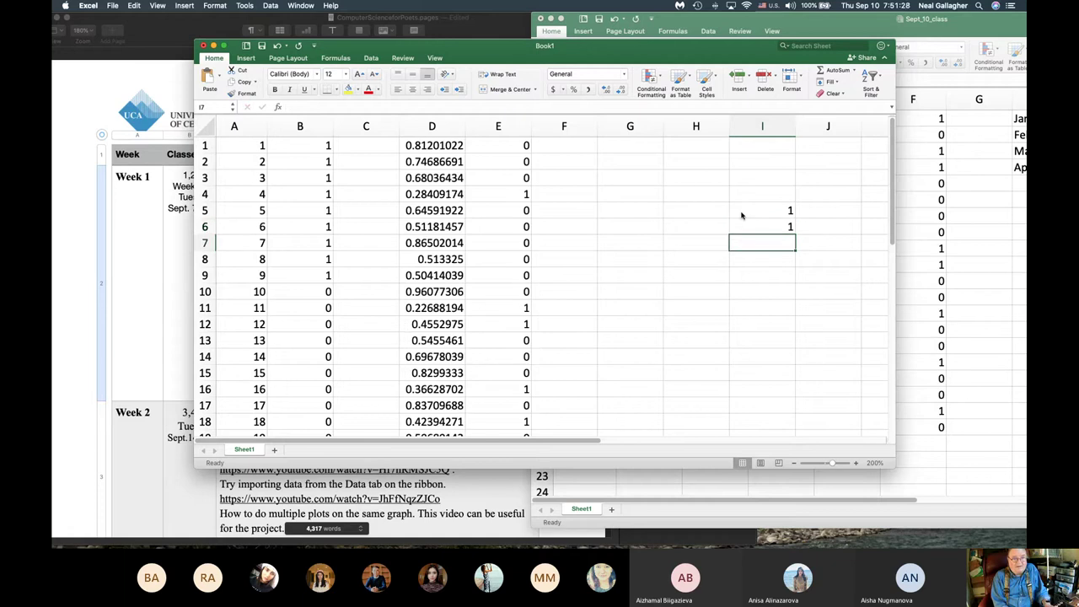
type("1")
key("Return")
type("1")
key("Return")
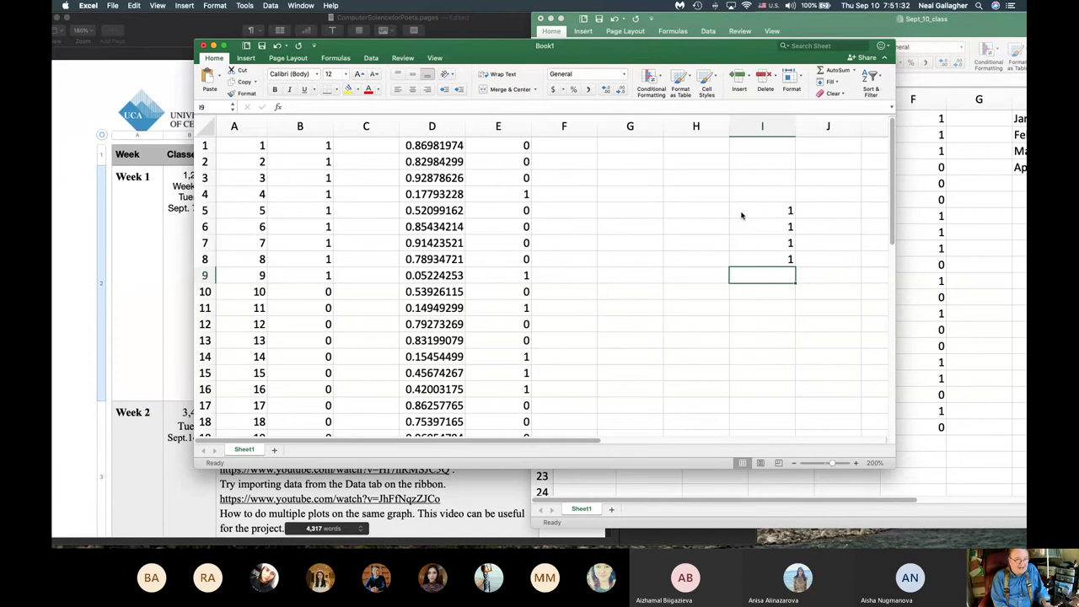
type("1")
key("Return")
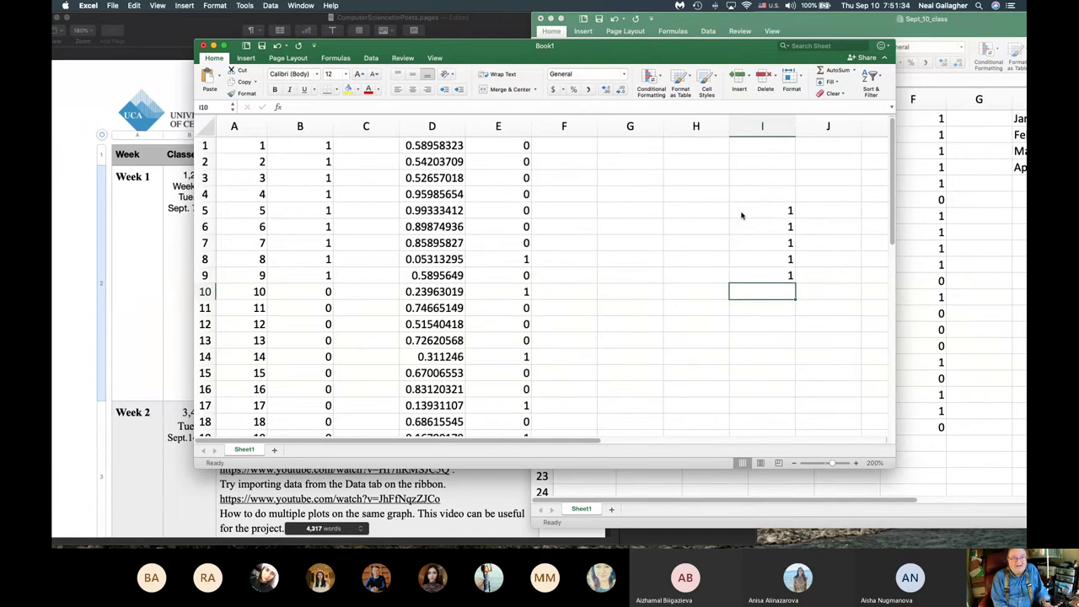
type("1")
key("Return")
type("1")
key("Return")
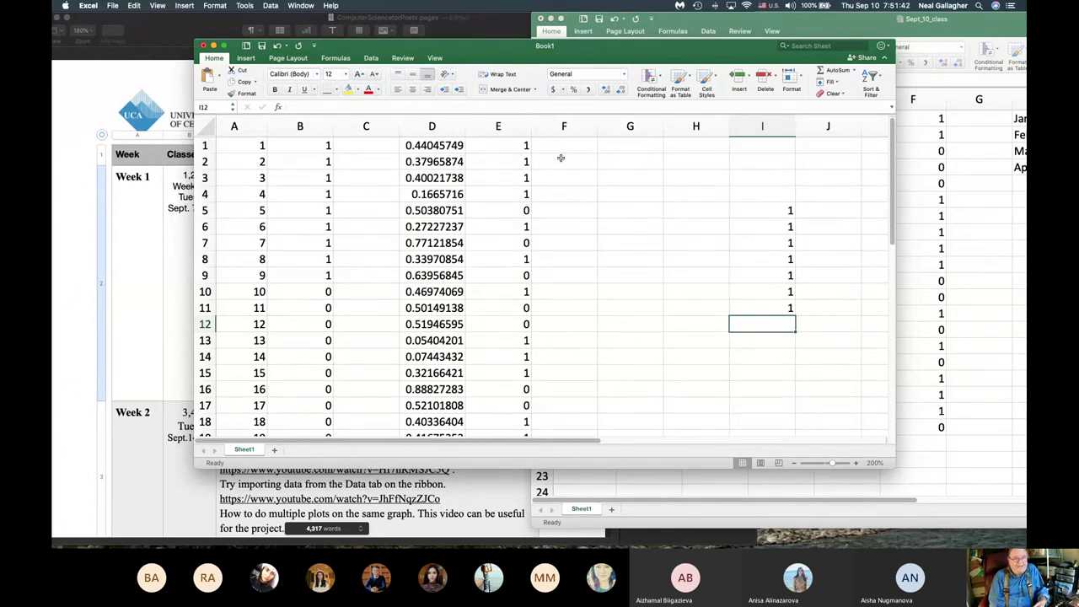
Step: Clear the trial values from cells I5 to I11 and check the labelled sum in row 21
left_click(775, 210)
scroll(777, 311, "right", 2)
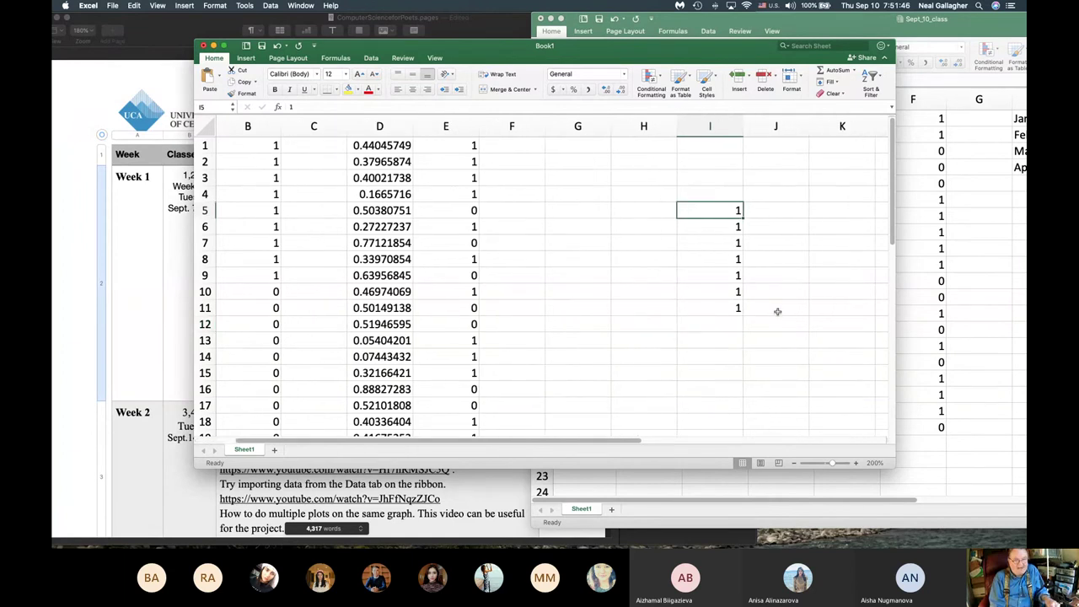
left_click(725, 310, "shift")
key("Delete")
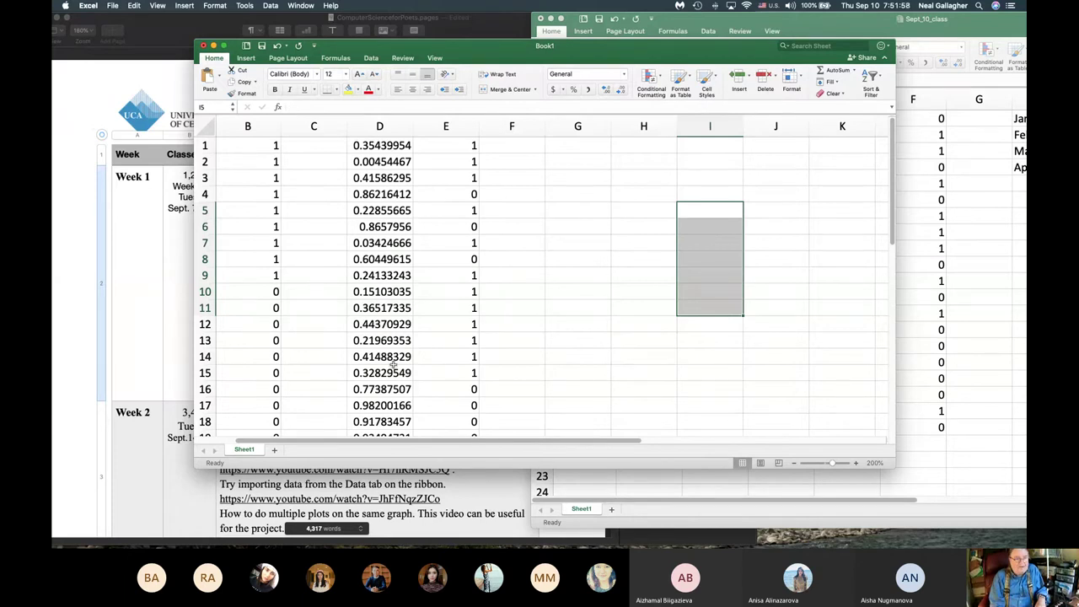
scroll(393, 367, "down", 1)
scroll(394, 367, "down", 2)
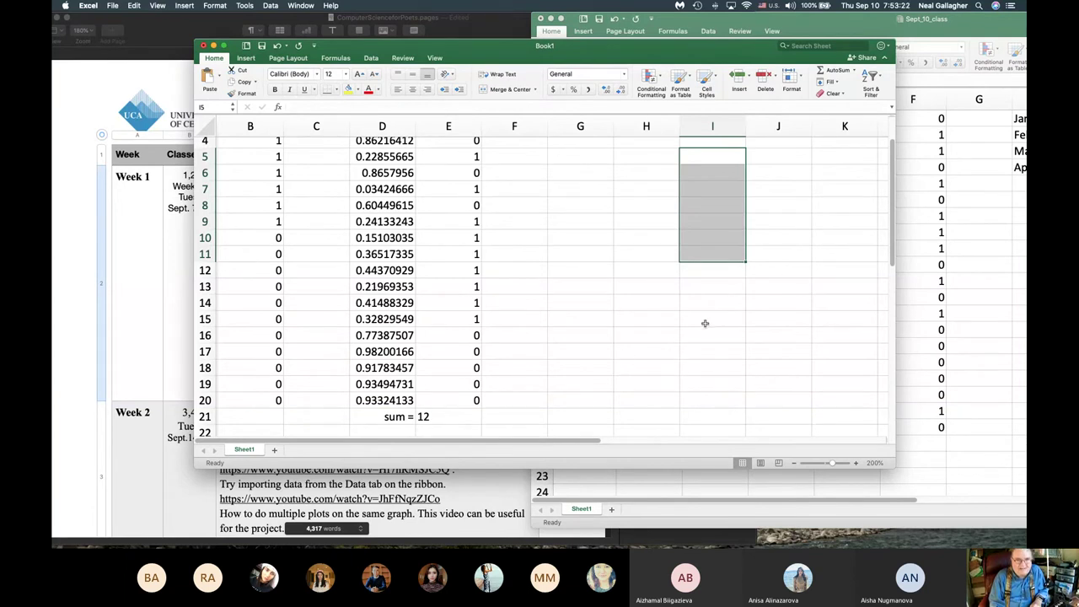
left_click(665, 157)
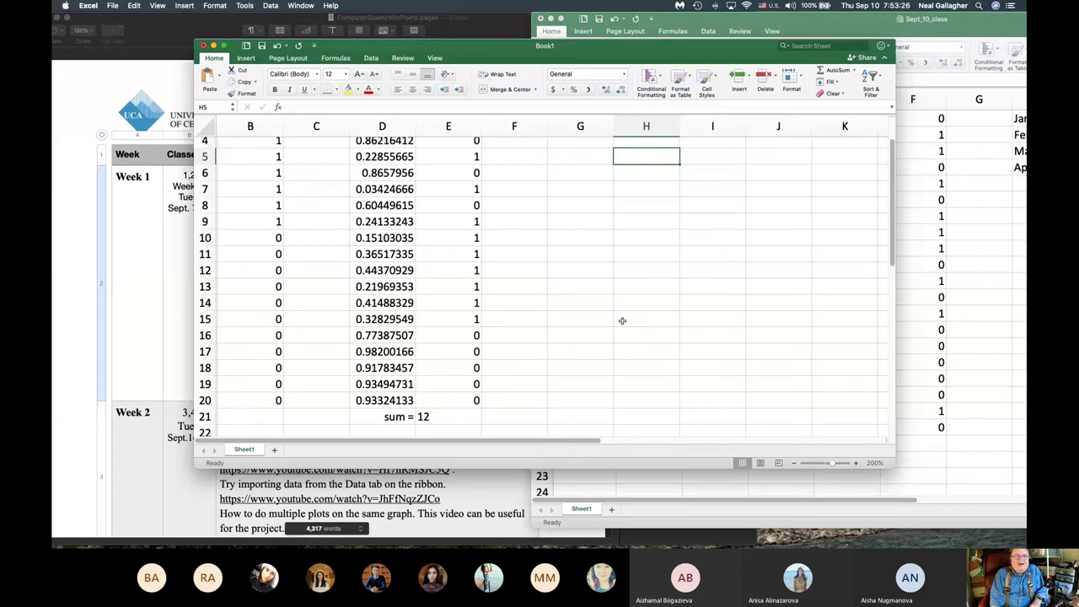
scroll(622, 320, "up", 2)
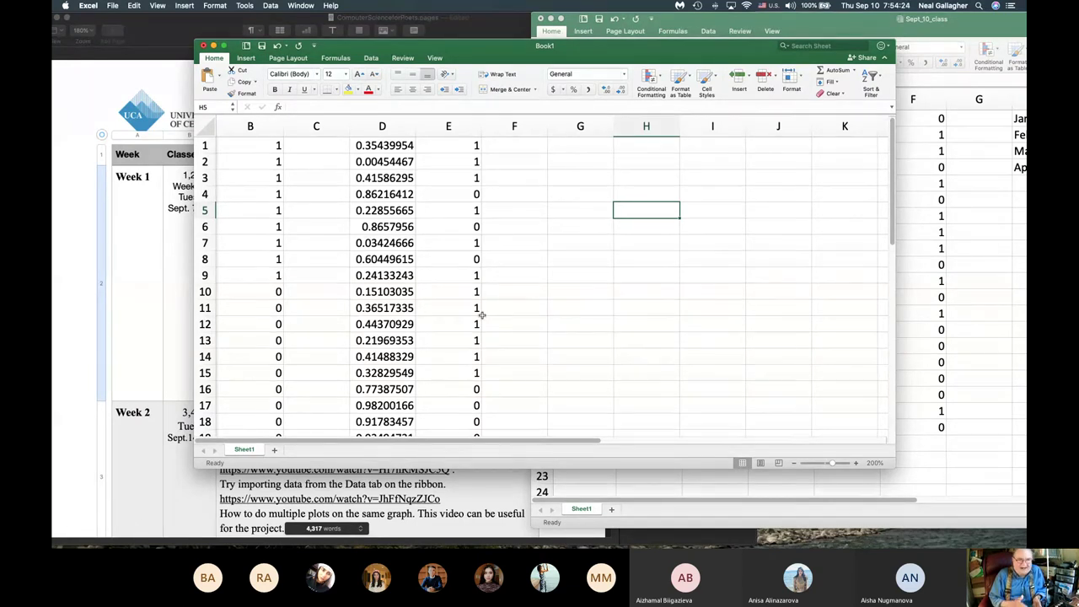
Step: Enter January in cell I1 and autofill the full month names down to December in I12
left_click_drag(620, 44, 494, 38)
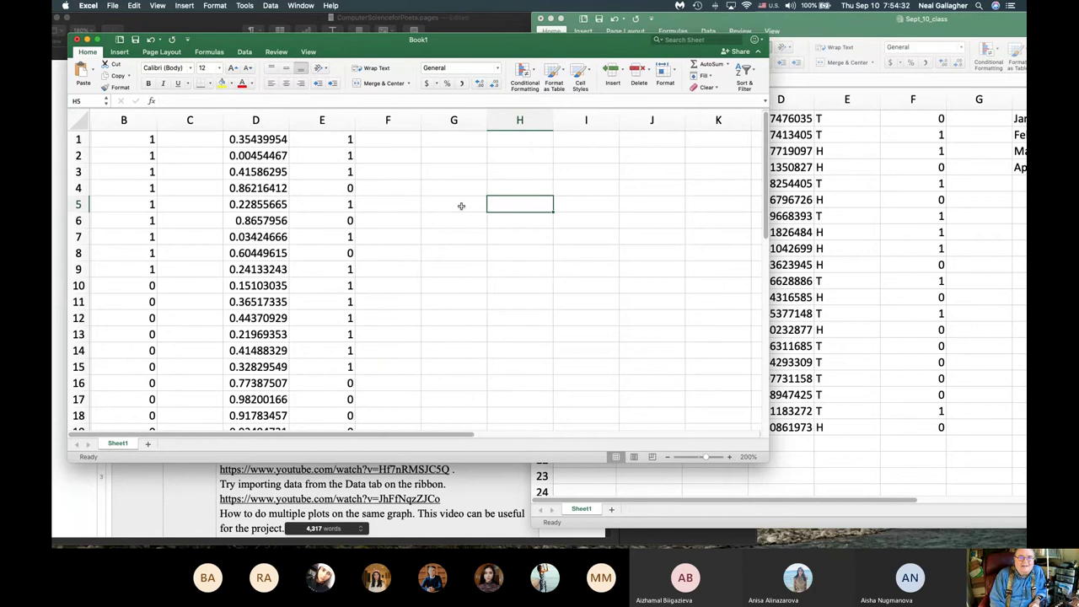
left_click(593, 141)
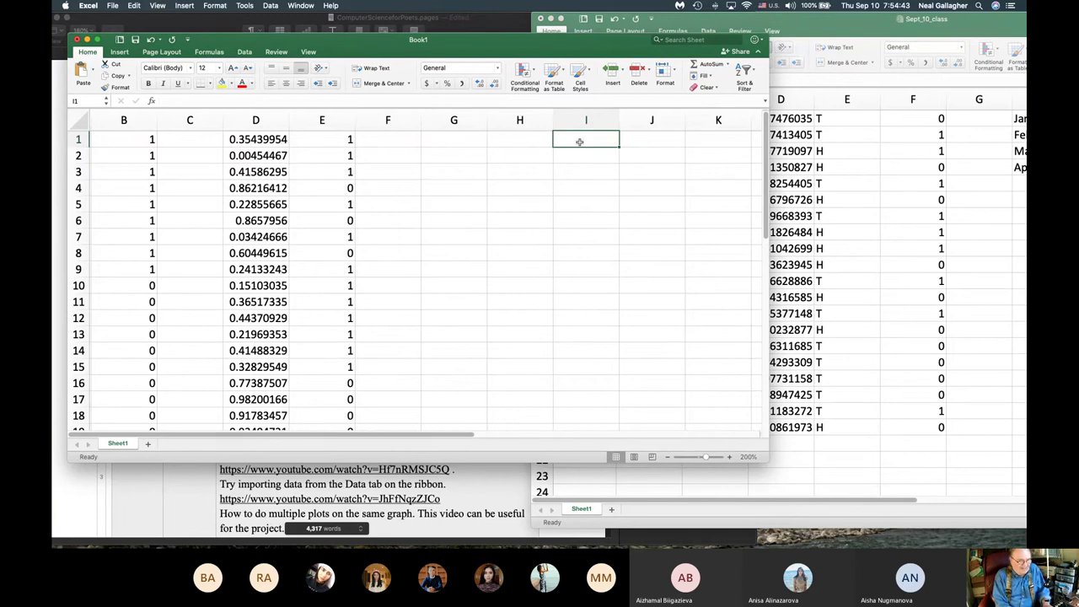
type("January")
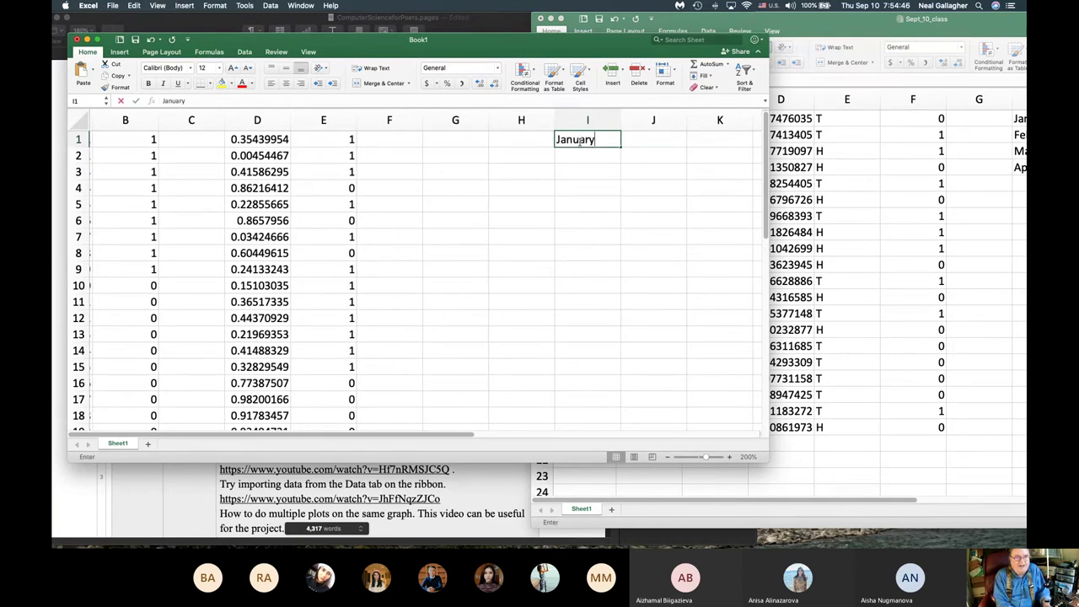
key("Return")
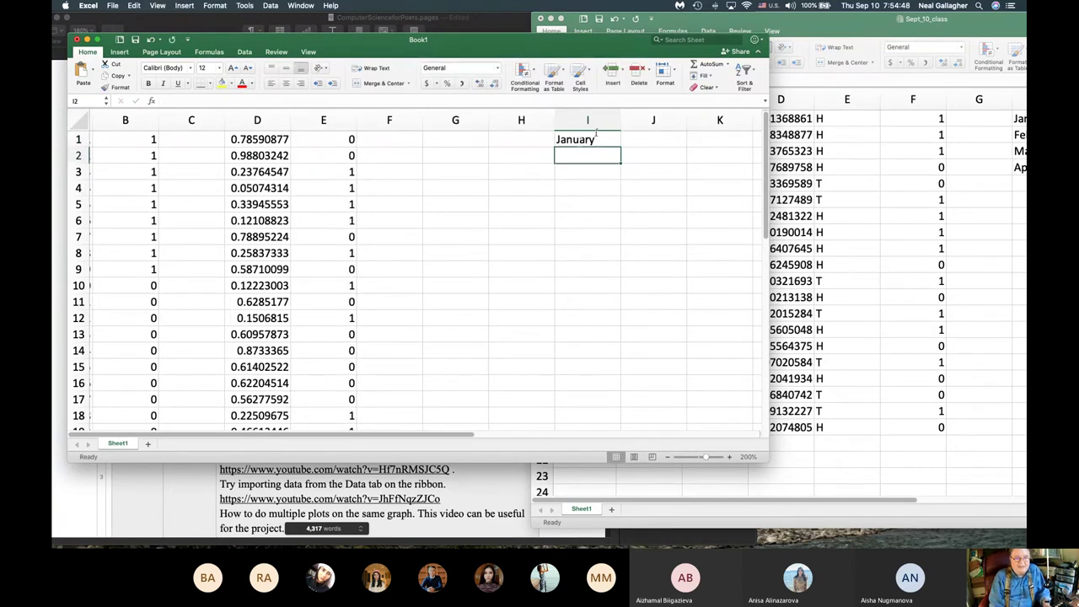
left_click(593, 142)
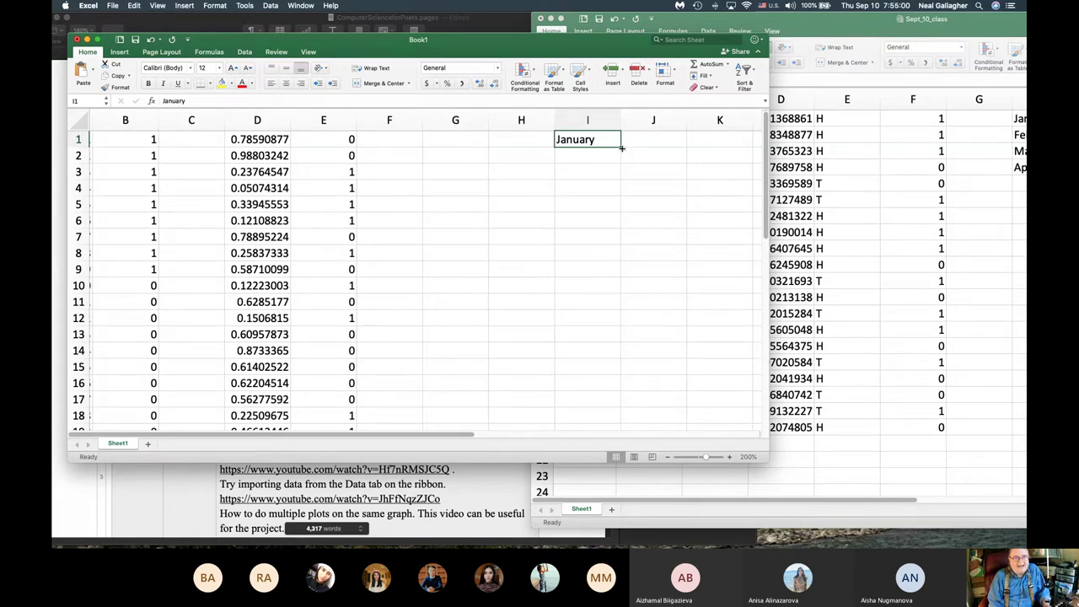
left_click_drag(621, 148, 624, 324)
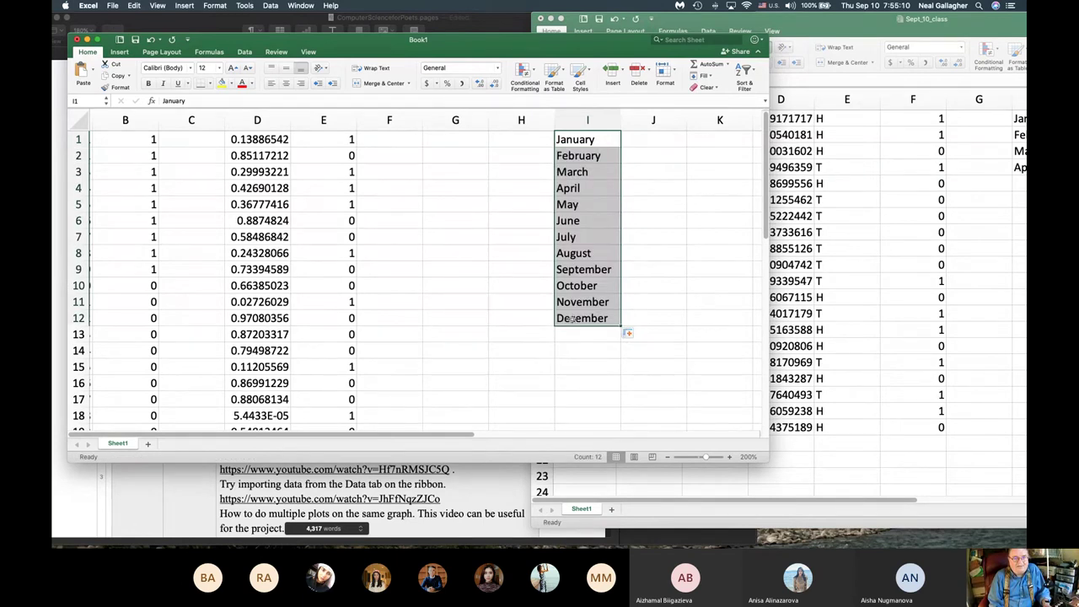
Step: Enter Jan in cell J1 and autofill the abbreviated month names down to Dec in J12
left_click_drag(649, 140, 652, 141)
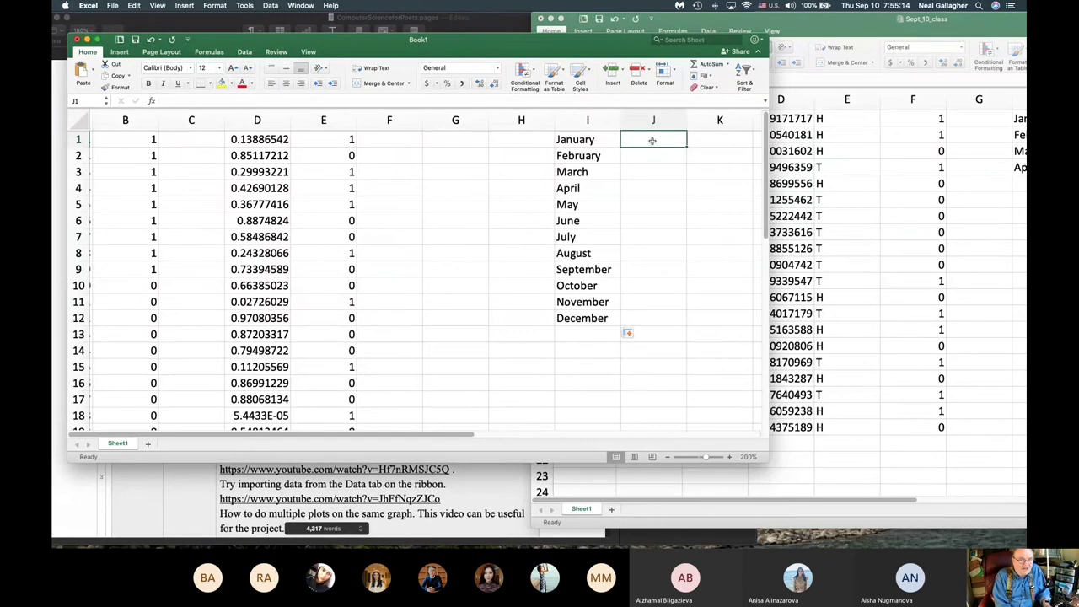
type("ja")
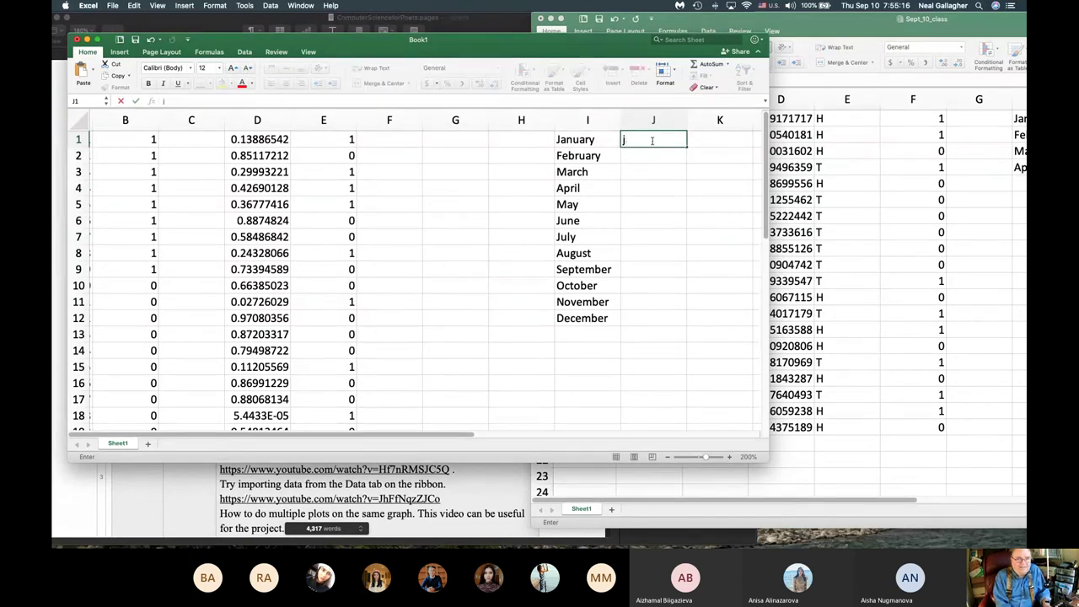
key("BackSpace")
type("Jan")
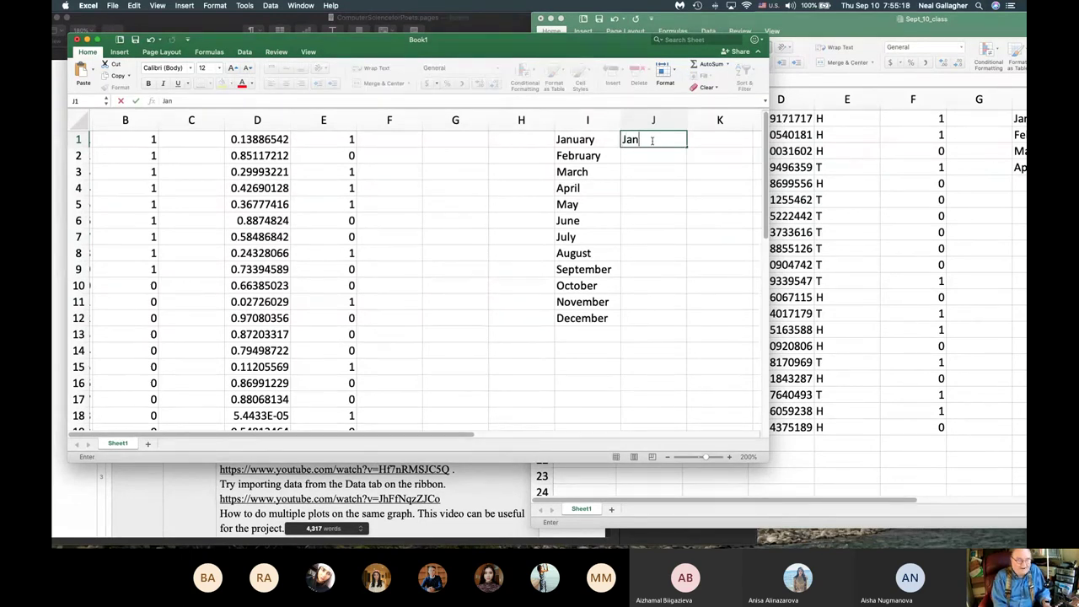
key("Return")
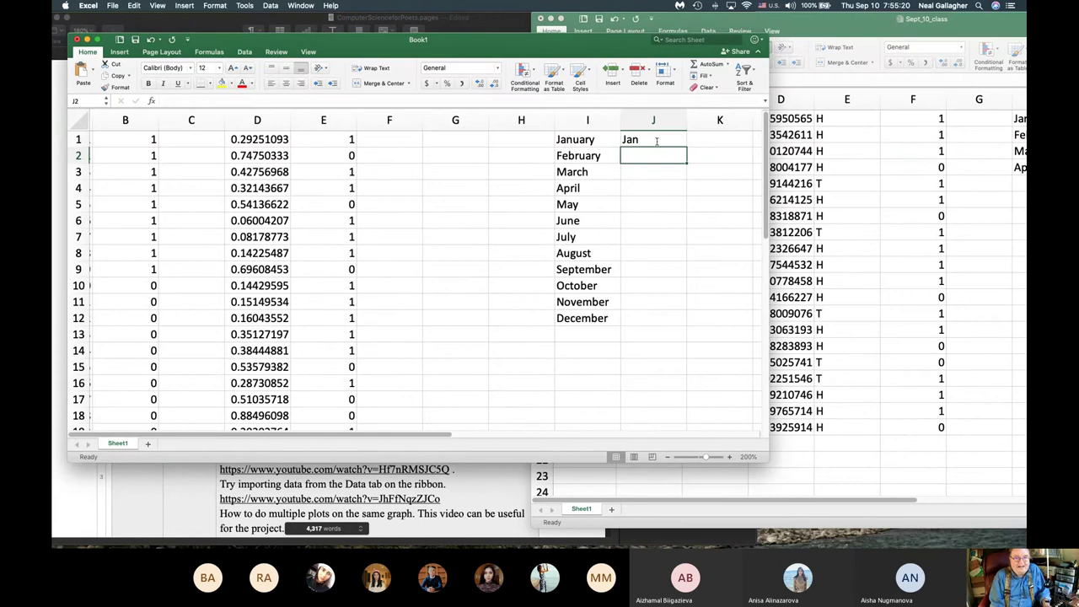
left_click(679, 139)
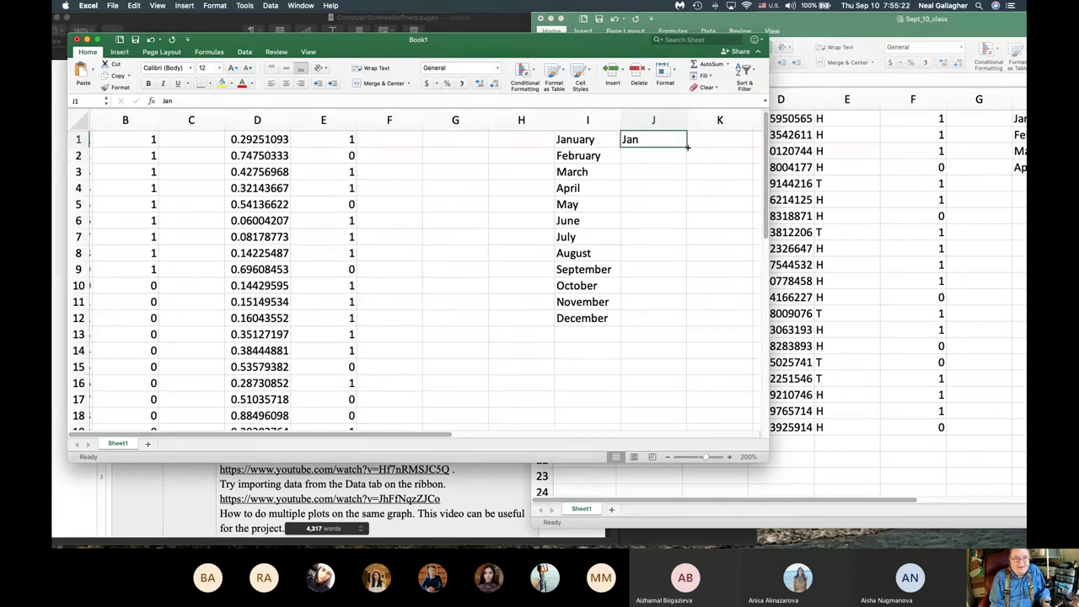
left_click_drag(686, 146, 685, 328)
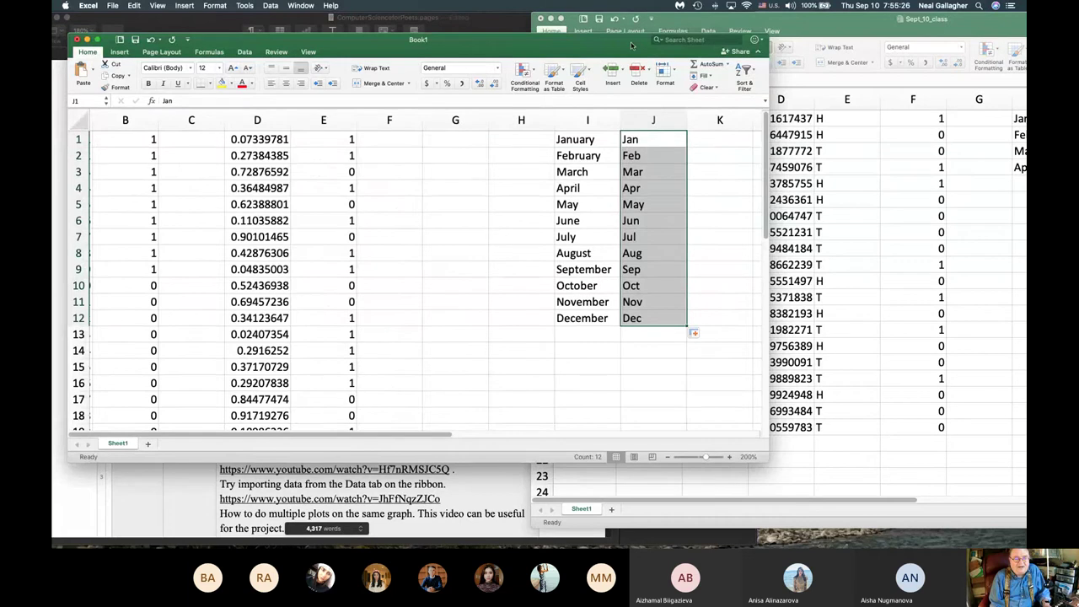
left_click_drag(636, 44, 593, 39)
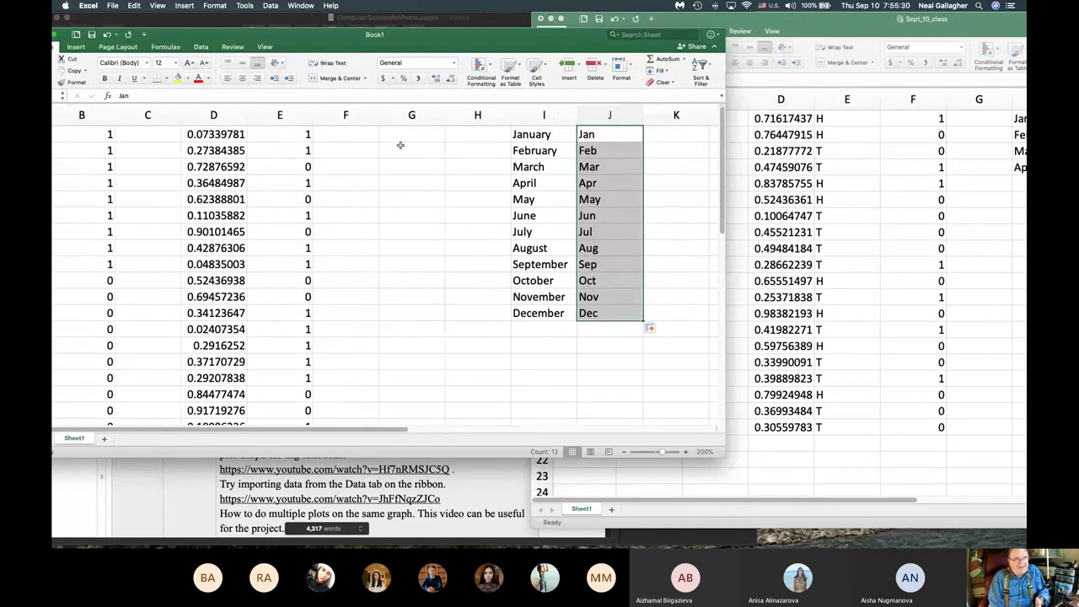
Step: Bring the Sept_10_class workbook to the front, move its window over Book1 and widen it to show more columns
scroll(405, 211, "left", 2)
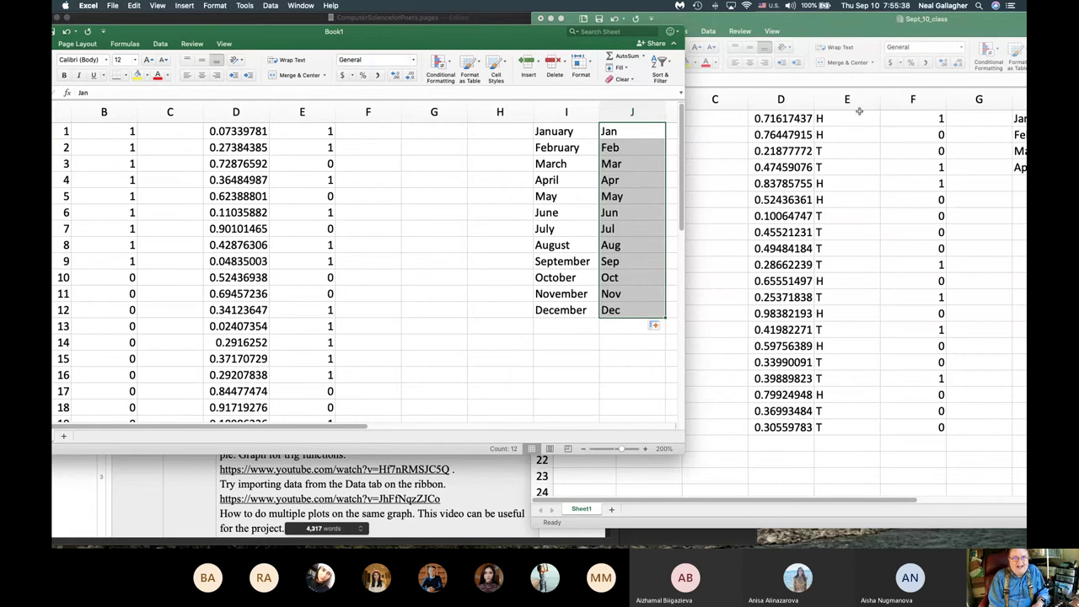
left_click(846, 30)
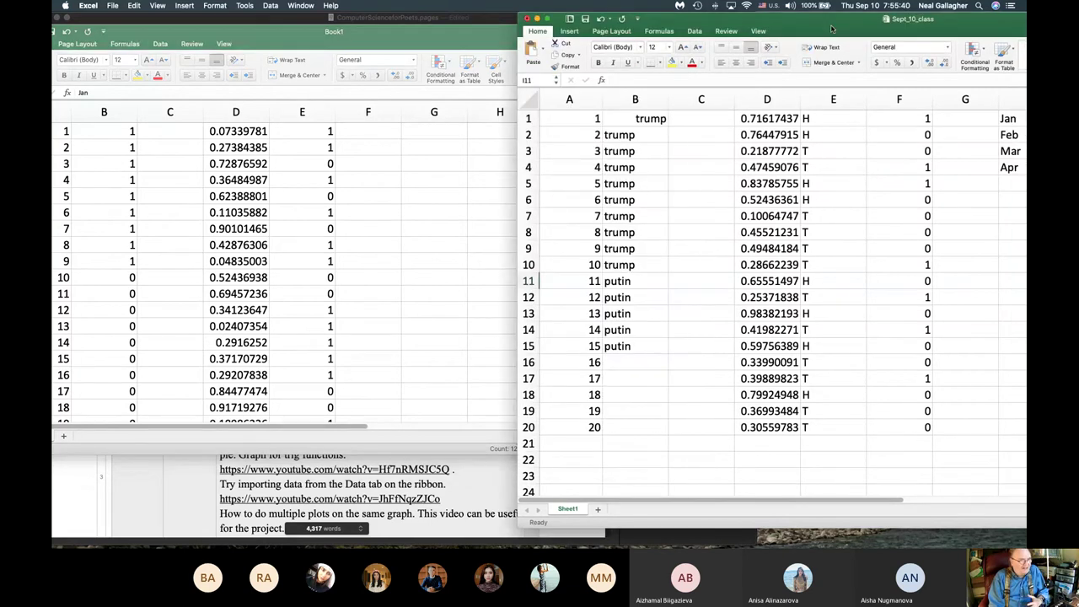
left_click_drag(831, 29, 425, 21)
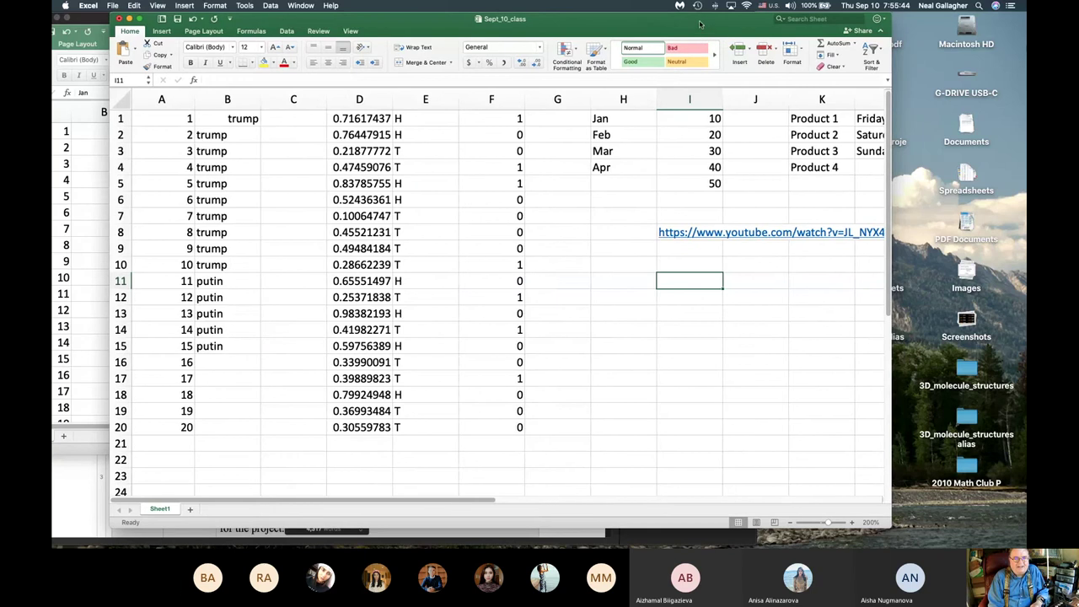
left_click_drag(641, 19, 580, 19)
left_click_drag(829, 365, 928, 365)
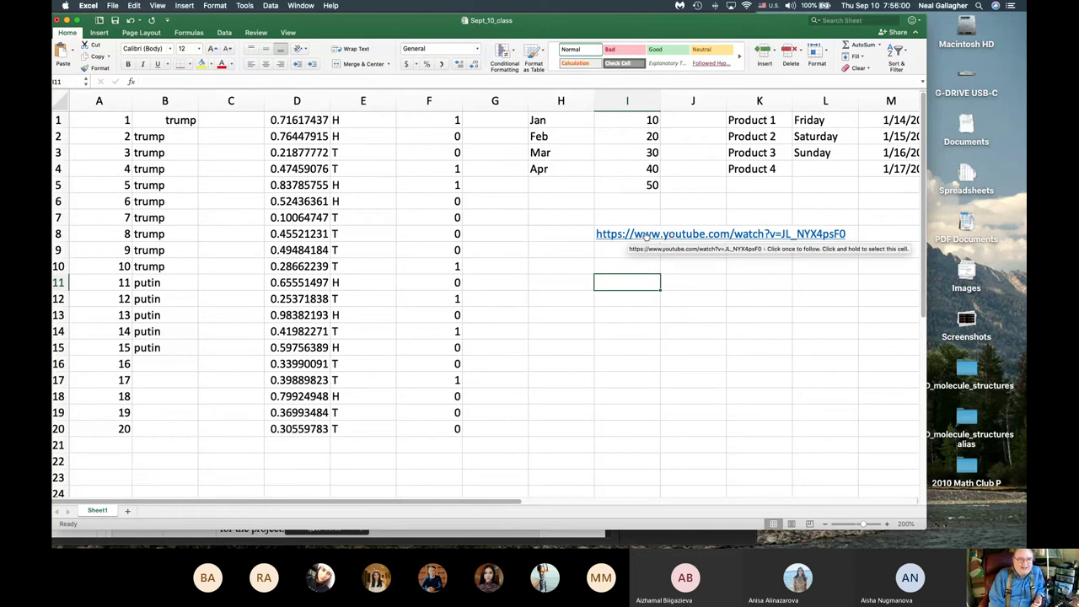
Step: Open the YouTube autofill tutorial linked in cell I8 and skip ahead in the video to the date autofill example
left_click(646, 236)
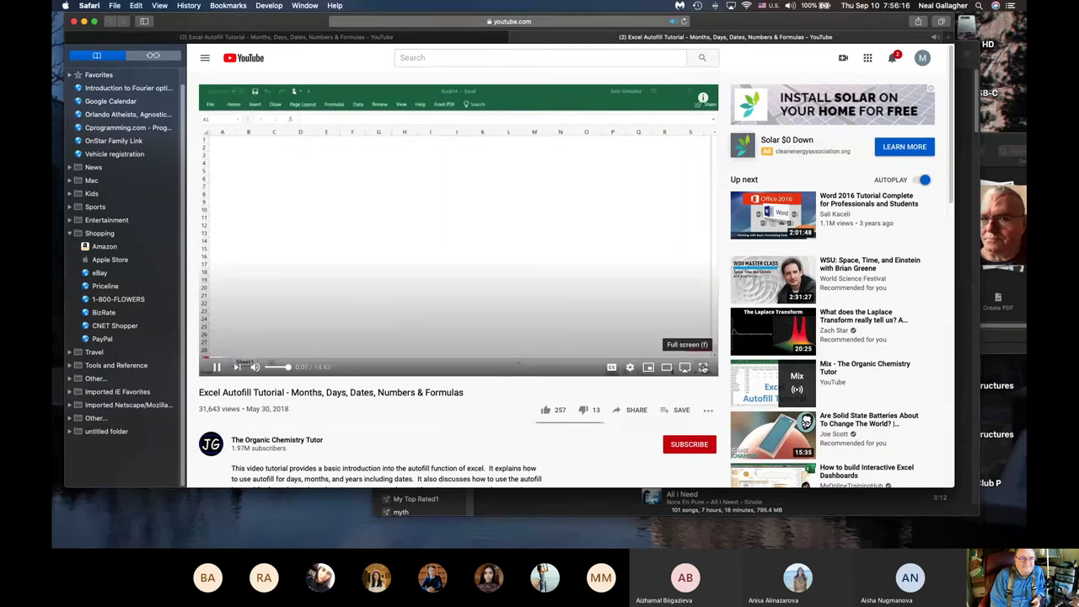
left_click(286, 359)
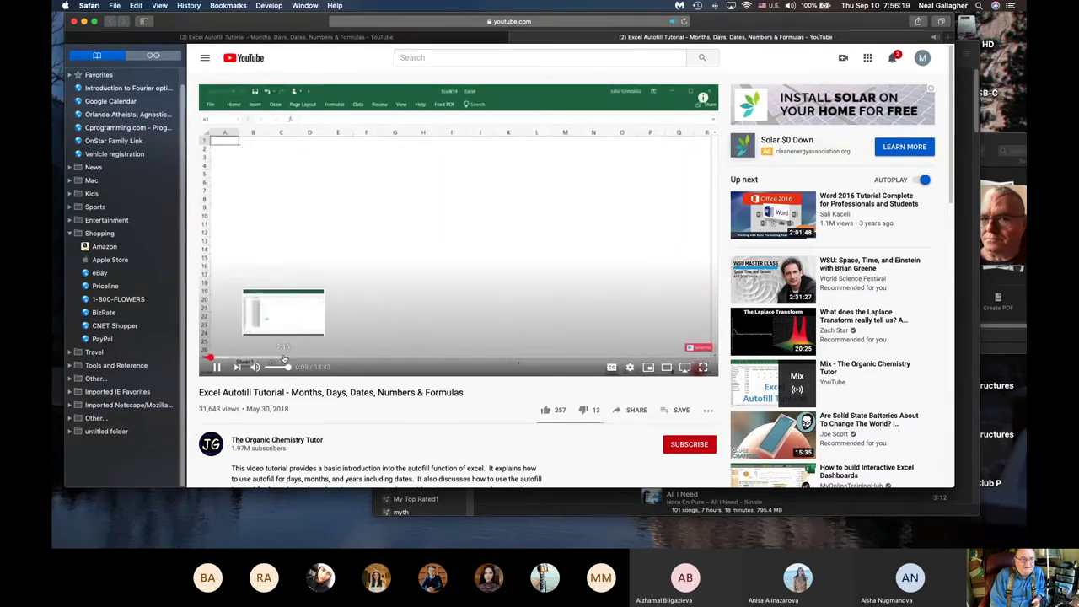
left_click(329, 359)
left_click(398, 359)
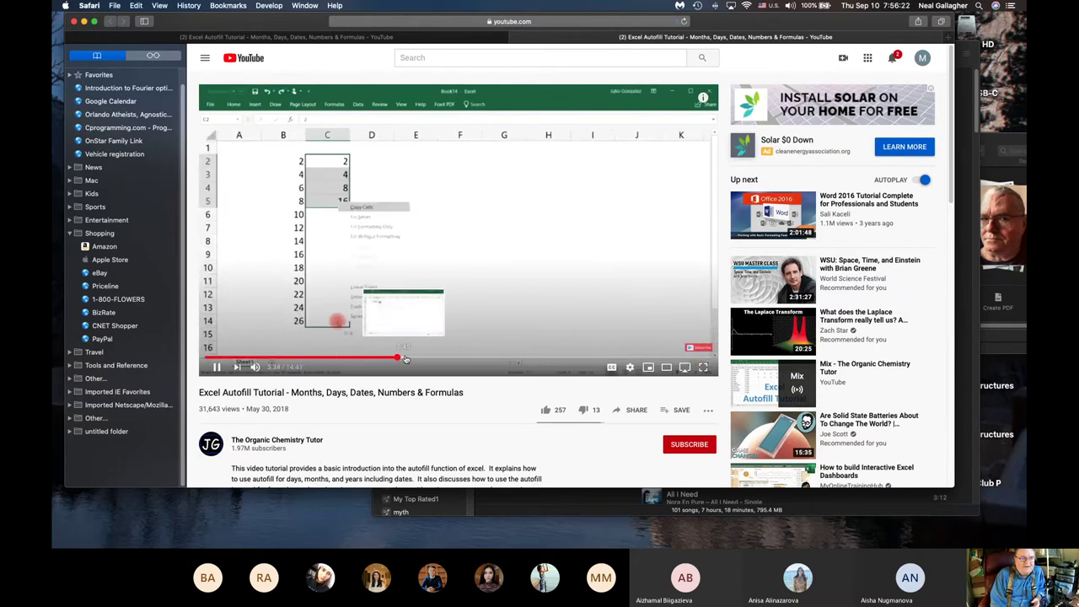
left_click(467, 361)
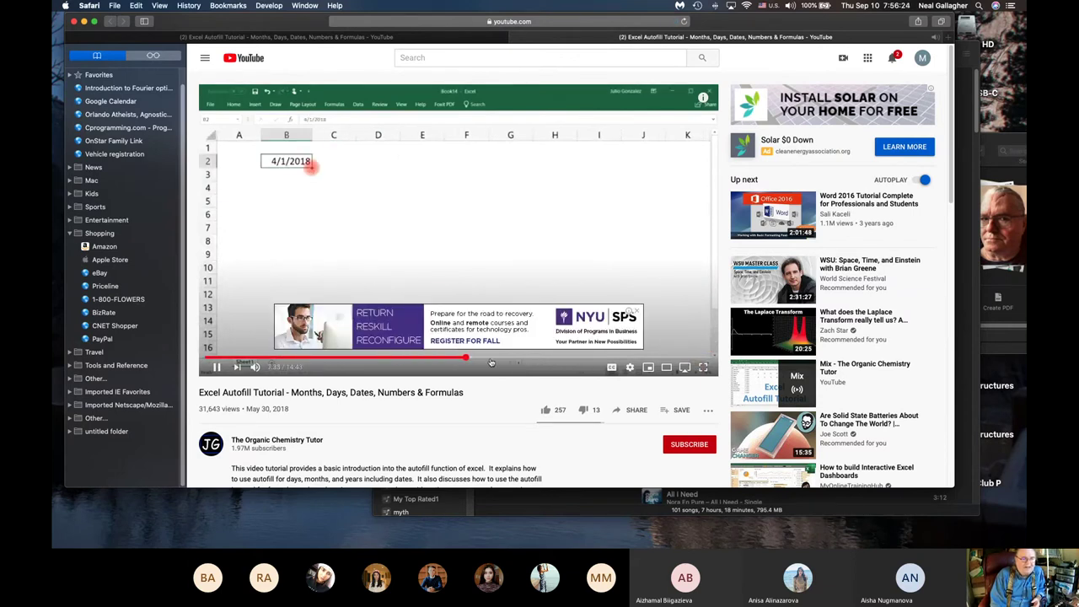
Step: Dismiss the ad over the video, pause it at the filled date column, and view that frame in full screen before returning to normal size
left_click(639, 311)
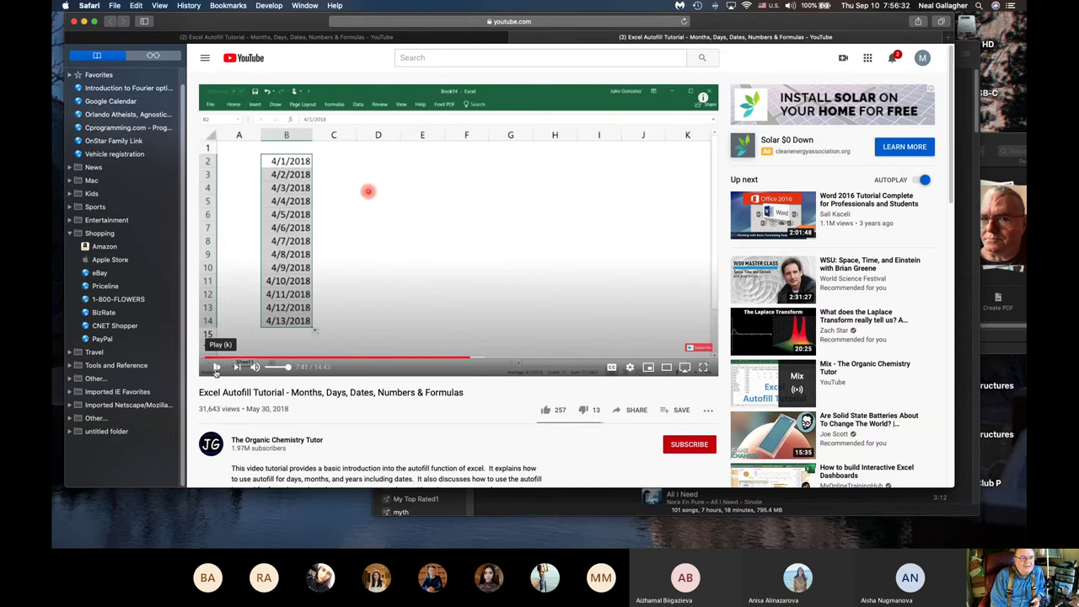
left_click(210, 373)
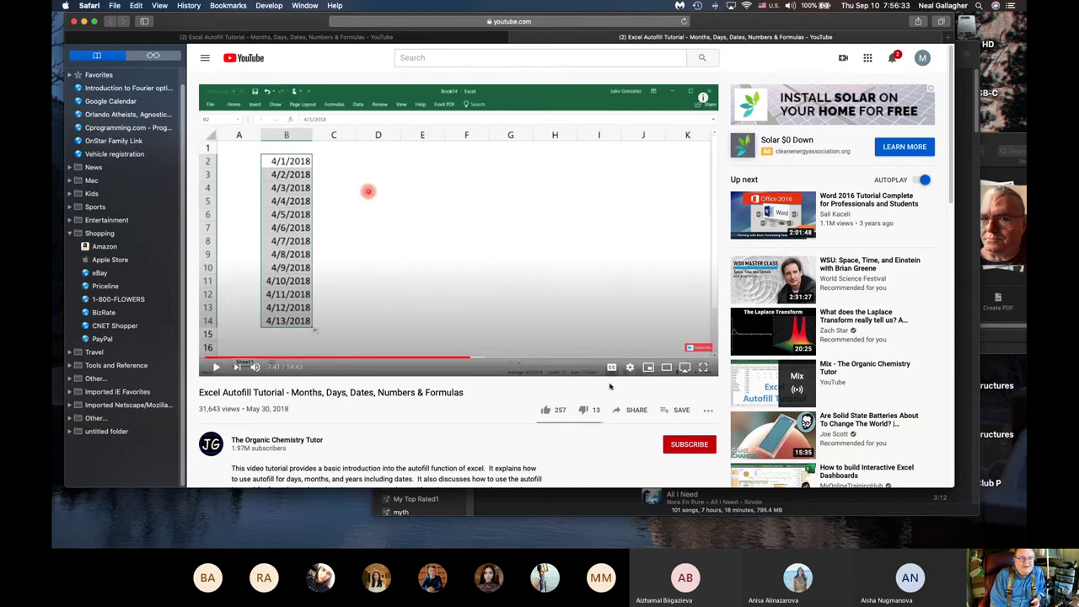
left_click(704, 367)
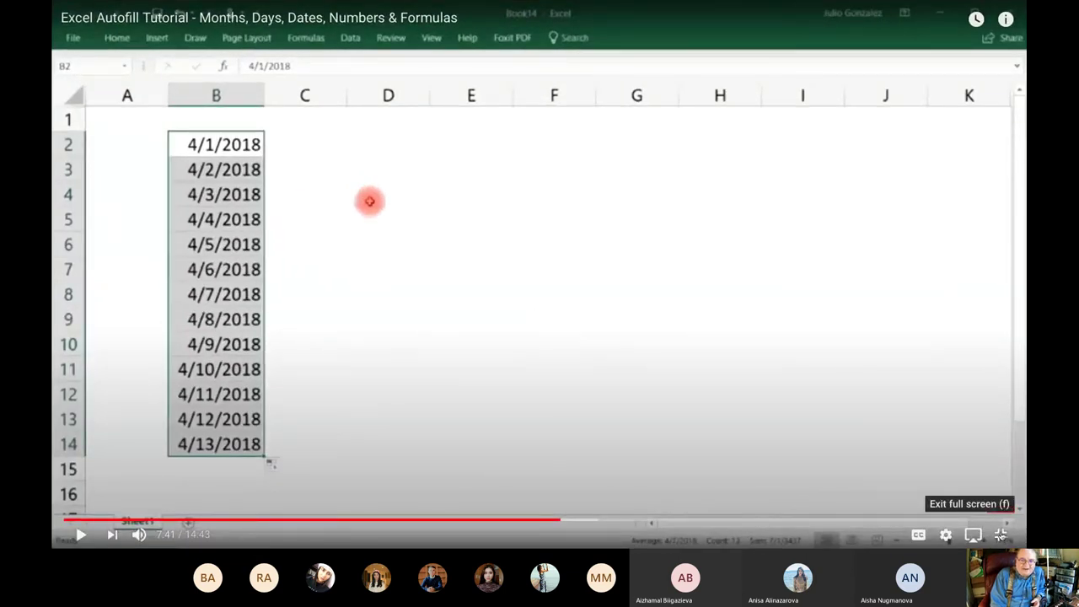
key("Escape")
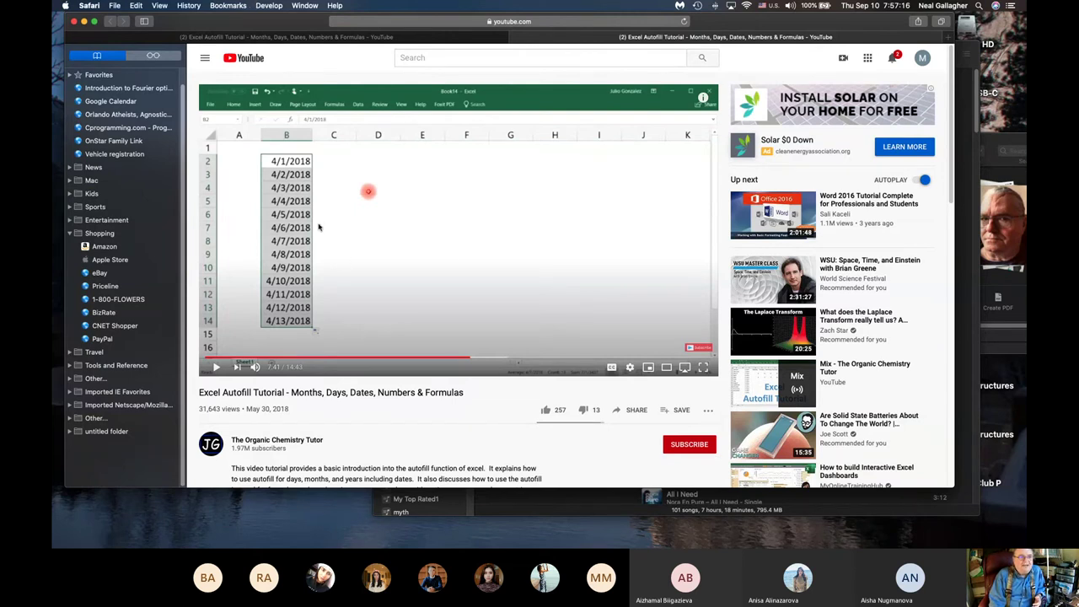
Step: Switch back to the Sept_10_class workbook in Excel, and from there to Microsoft Teams
key("super+Tab")
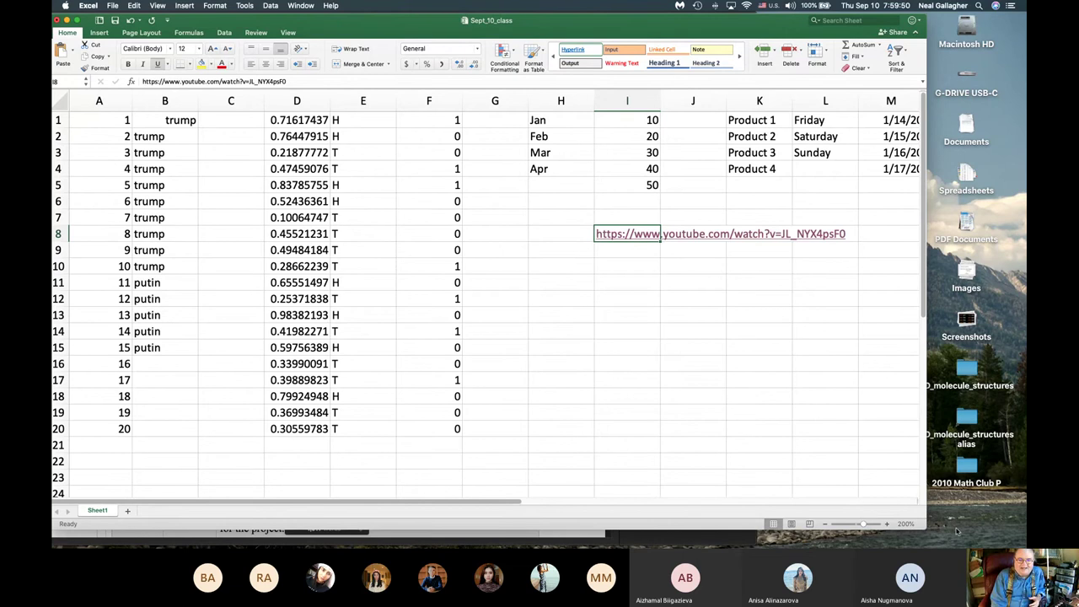
key("super+Tab")
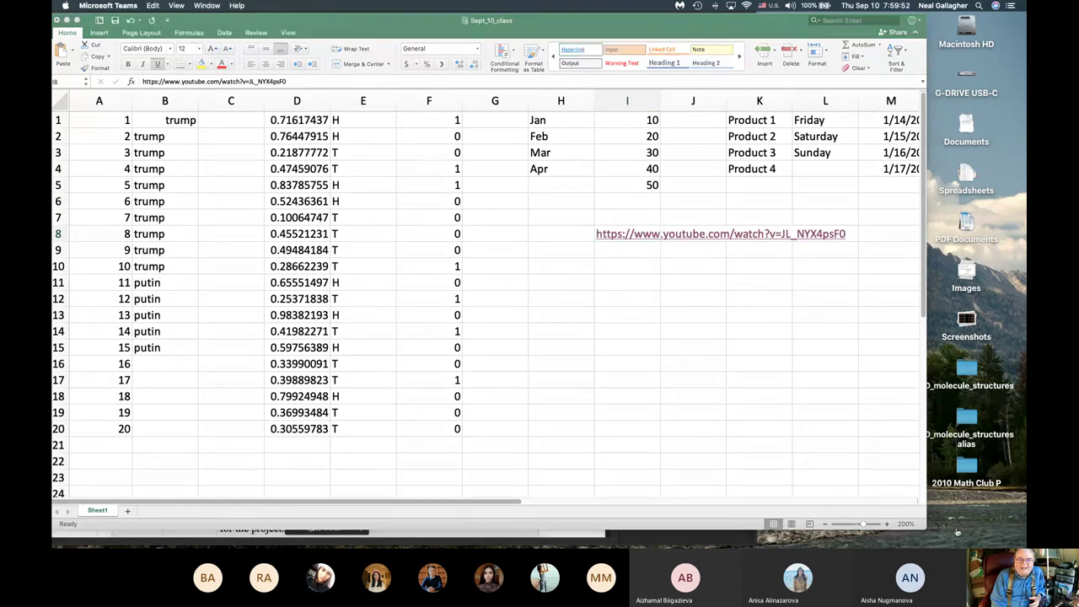